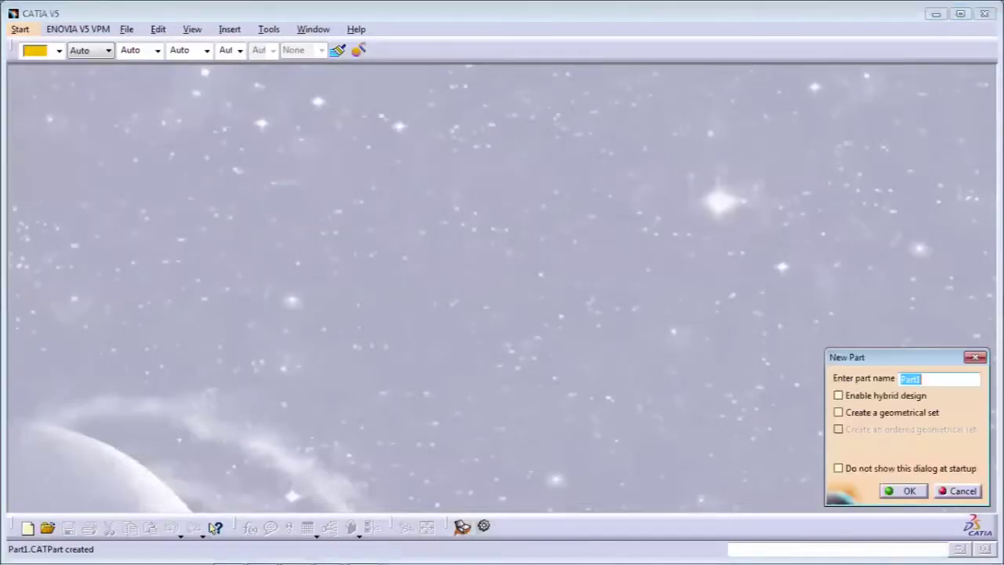
# Create a new part named Part1 with hybrid design and geometrical set creation left off
pyautogui.click(916, 491)
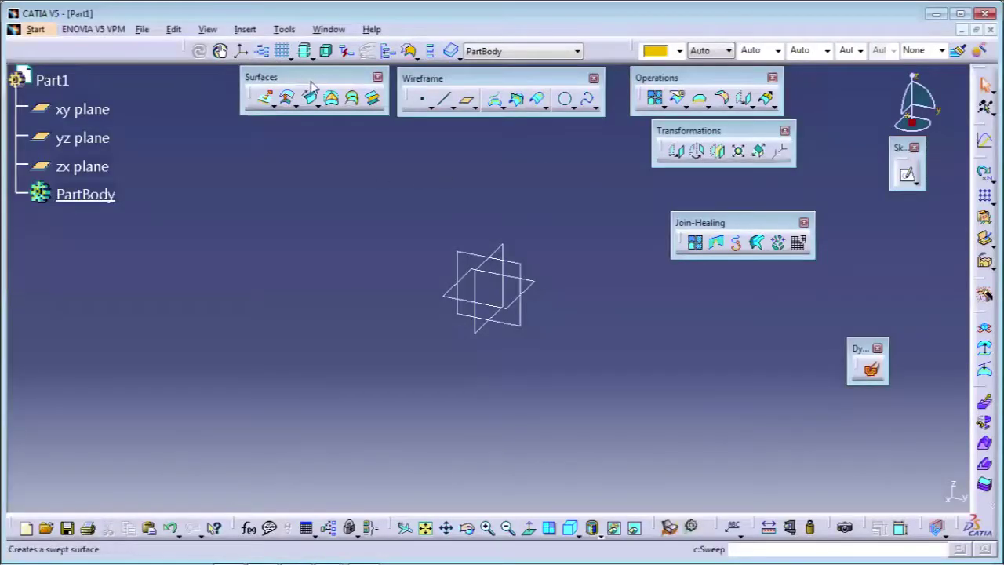
# Arrange the floating Surfaces, Wireframe, Operations, Transformations, Join-Healing and sketch toolbars along the top of the workspace and close the Dy... toolbar
pyautogui.moveTo(318, 79); pyautogui.dragTo(302, 93)
pyautogui.moveTo(436, 81); pyautogui.dragTo(432, 94)
pyautogui.moveTo(663, 81); pyautogui.dragTo(653, 92)
pyautogui.moveTo(745, 131); pyautogui.dragTo(691, 162)
pyautogui.moveTo(807, 210)
pyautogui.mouseDown()
pyautogui.moveTo(810, 155)
pyautogui.moveTo(800, 155)
pyautogui.mouseUp()
pyautogui.moveTo(901, 157)
pyautogui.mouseDown()
pyautogui.moveTo(929, 154)
pyautogui.moveTo(934, 168)
pyautogui.mouseUp()
pyautogui.moveTo(860, 349); pyautogui.dragTo(884, 336)
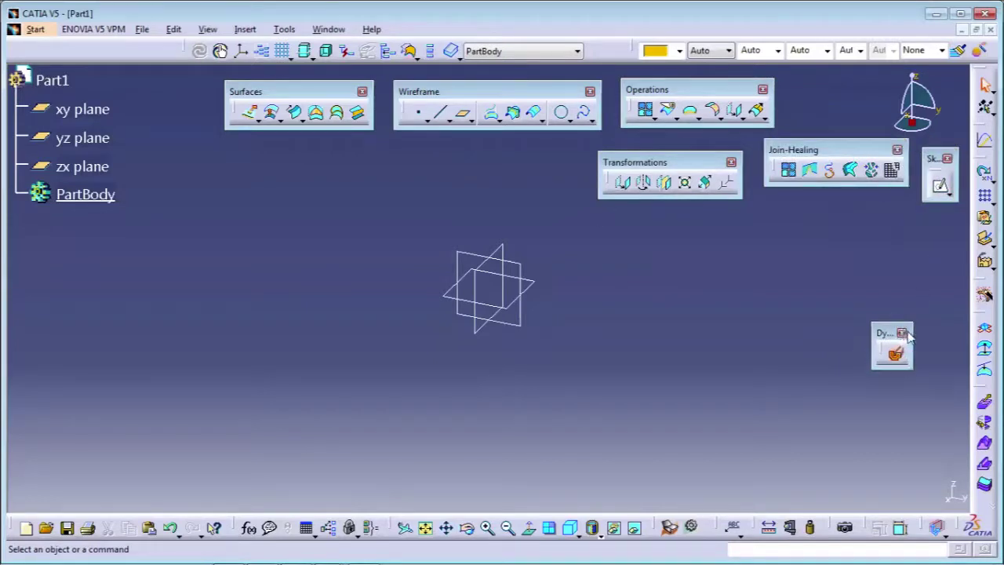
pyautogui.click(901, 335)
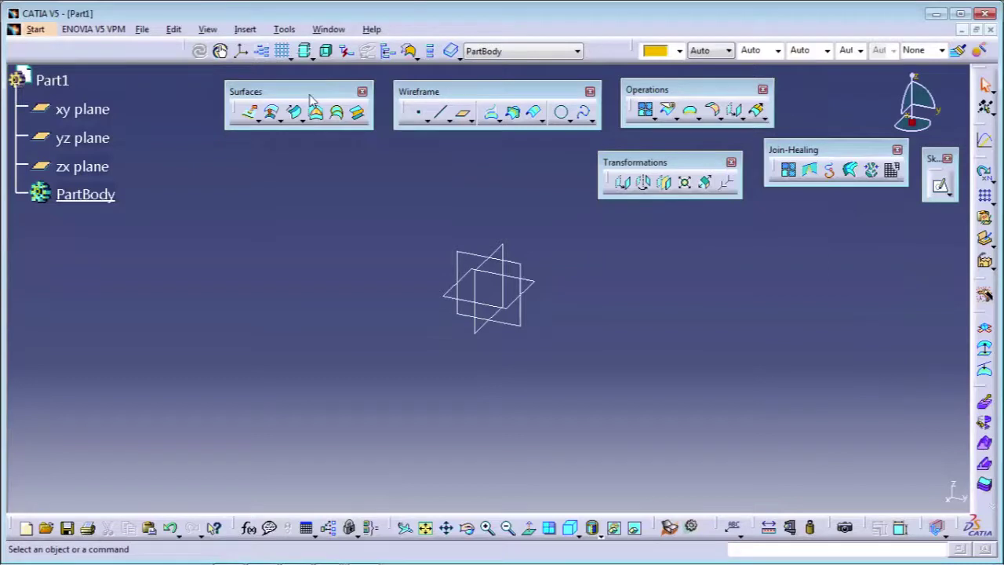
pyautogui.moveTo(311, 96); pyautogui.dragTo(316, 93)
pyautogui.moveTo(478, 91); pyautogui.dragTo(488, 81)
pyautogui.moveTo(683, 92); pyautogui.dragTo(689, 90)
pyautogui.moveTo(695, 167); pyautogui.dragTo(710, 157)
pyautogui.moveTo(850, 155); pyautogui.dragTo(854, 162)
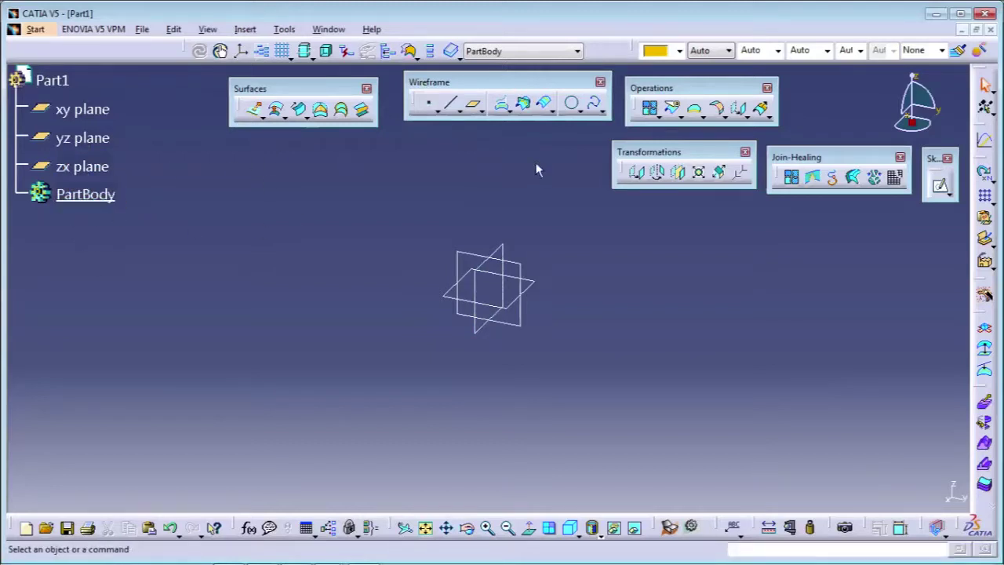
# Insert a geometrical set under Part1 with the default settings
pyautogui.click(284, 30)
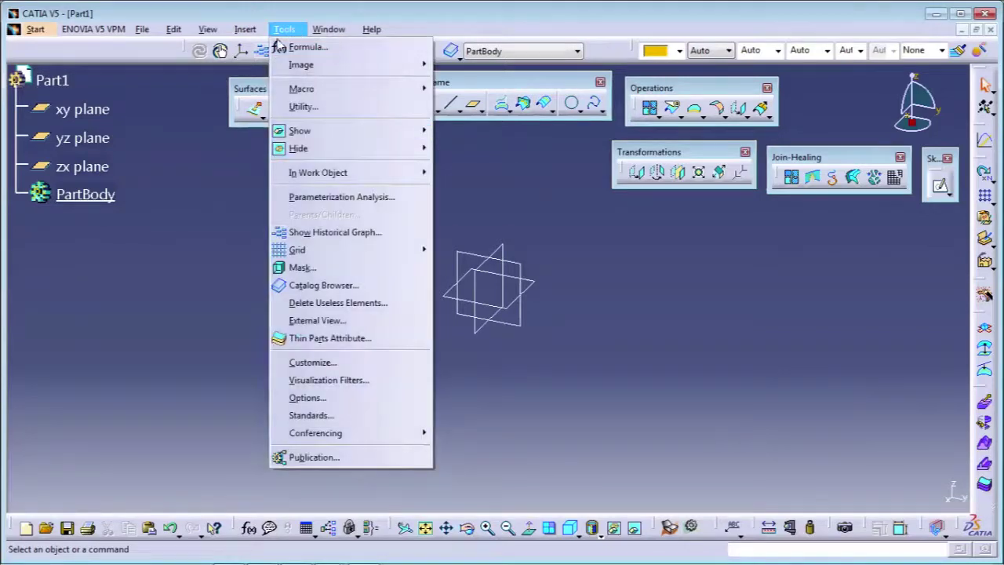
pyautogui.moveTo(245, 29)
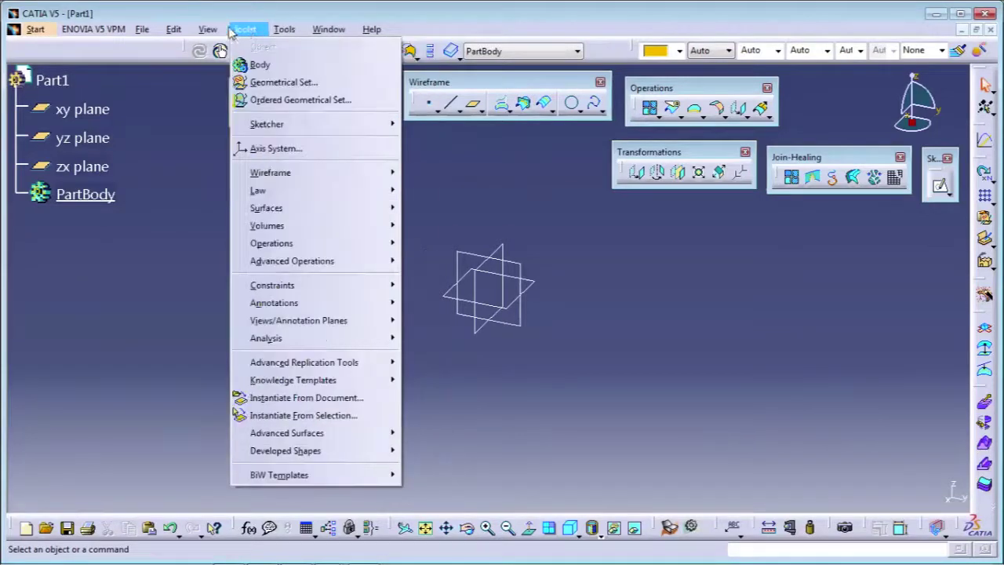
pyautogui.click(269, 81)
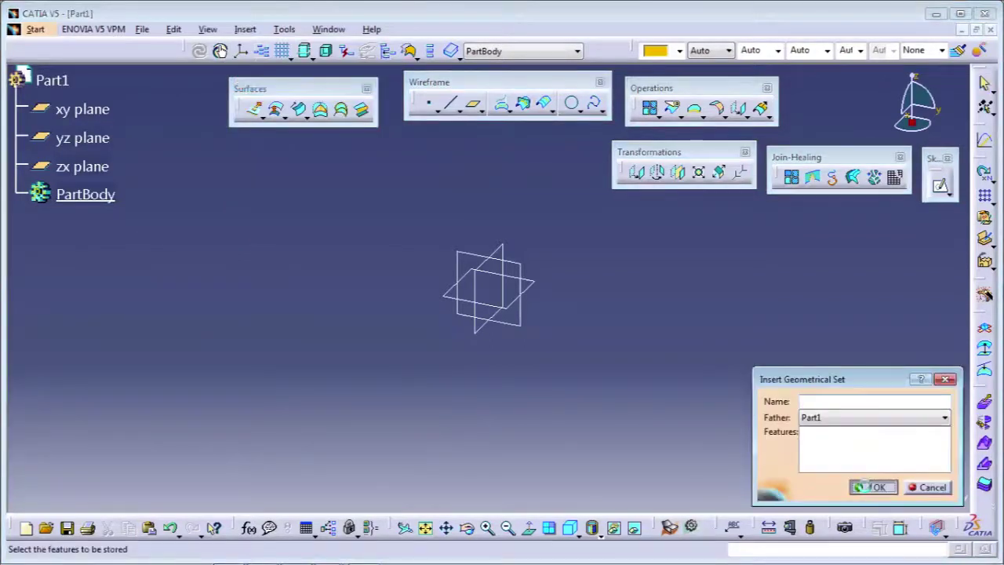
pyautogui.click(874, 484)
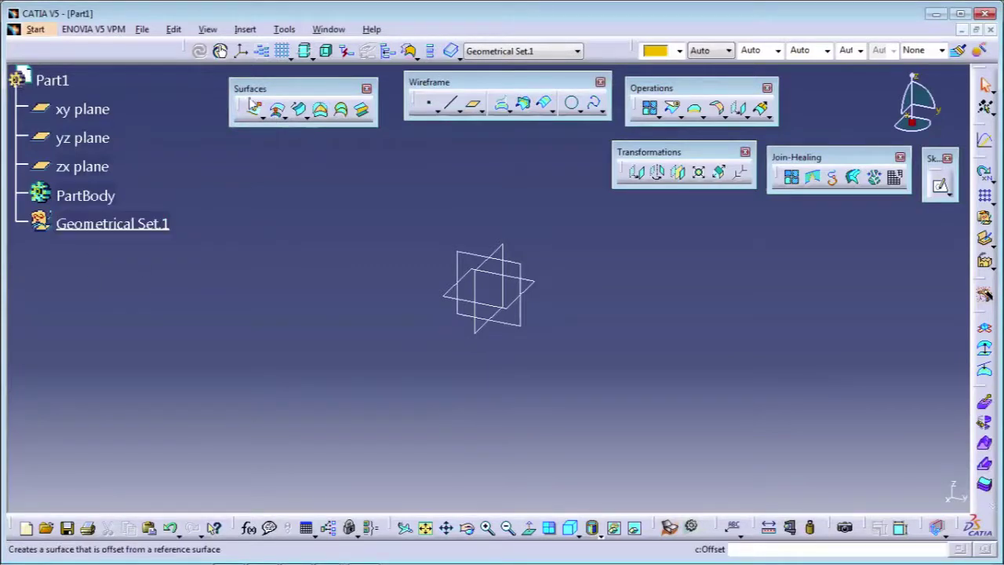
pyautogui.click(165, 228)
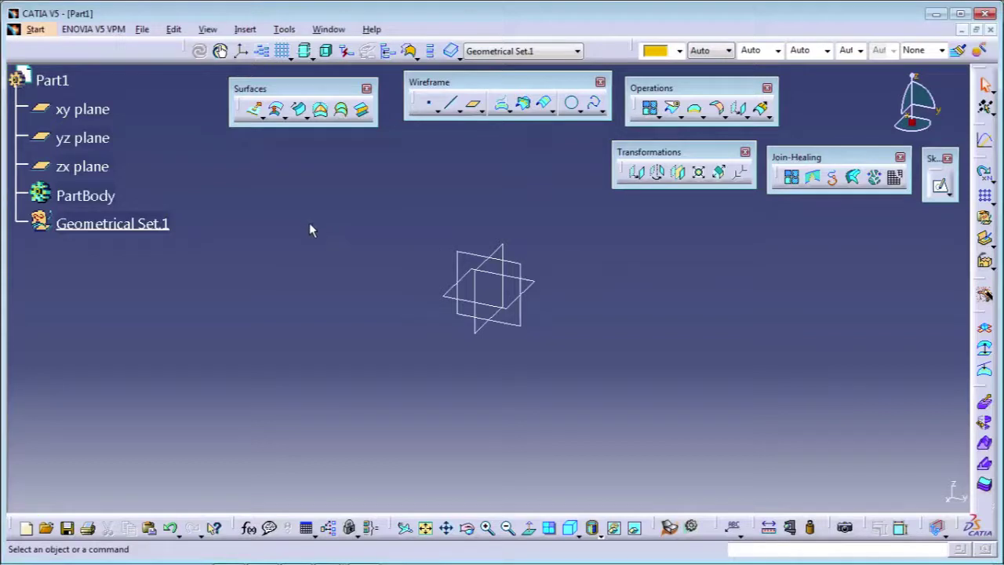
# Sketch a wavy open spline through four points on the zx plane, spanning both sides of the origin
pyautogui.click(510, 253)
pyautogui.click(940, 186)
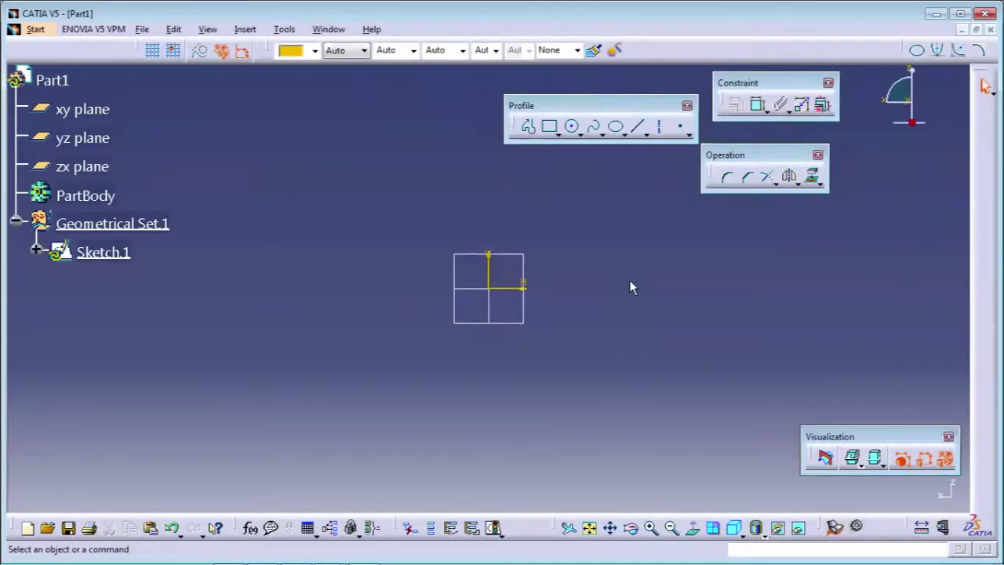
pyautogui.click(592, 127)
pyautogui.click(231, 346)
pyautogui.click(343, 296)
pyautogui.click(569, 338)
pyautogui.click(890, 314)
# Show the Workbench toolbar in the sketch environment and exit the spline sketch
pyautogui.rightClick(984, 83)
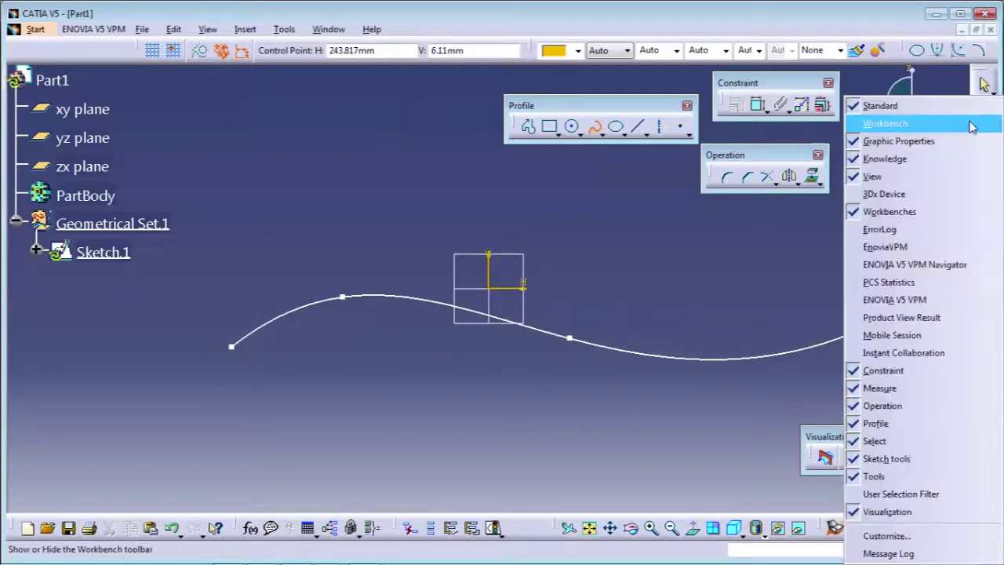
pyautogui.click(965, 122)
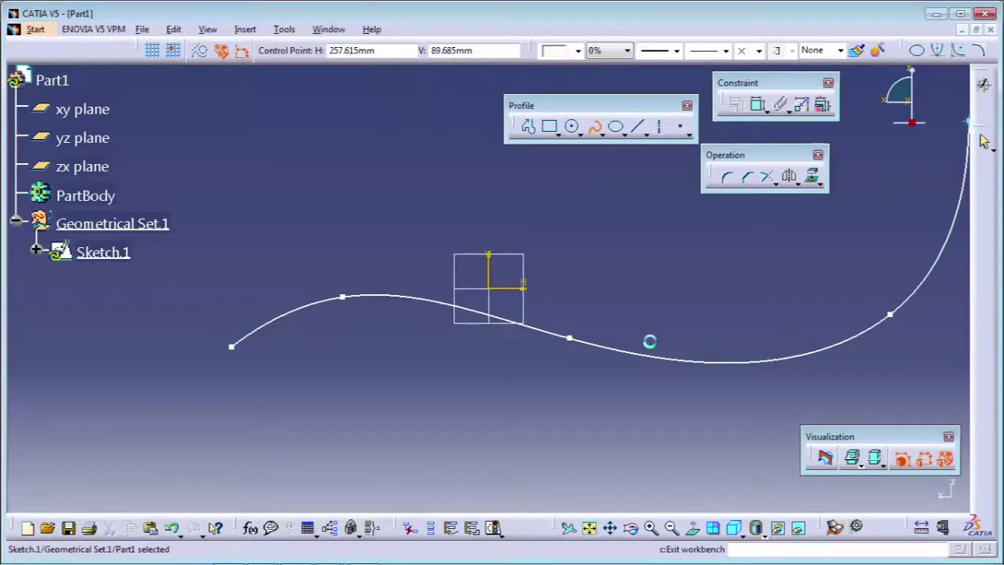
pyautogui.moveTo(615, 312); pyautogui.dragTo(526, 333, button='middle')
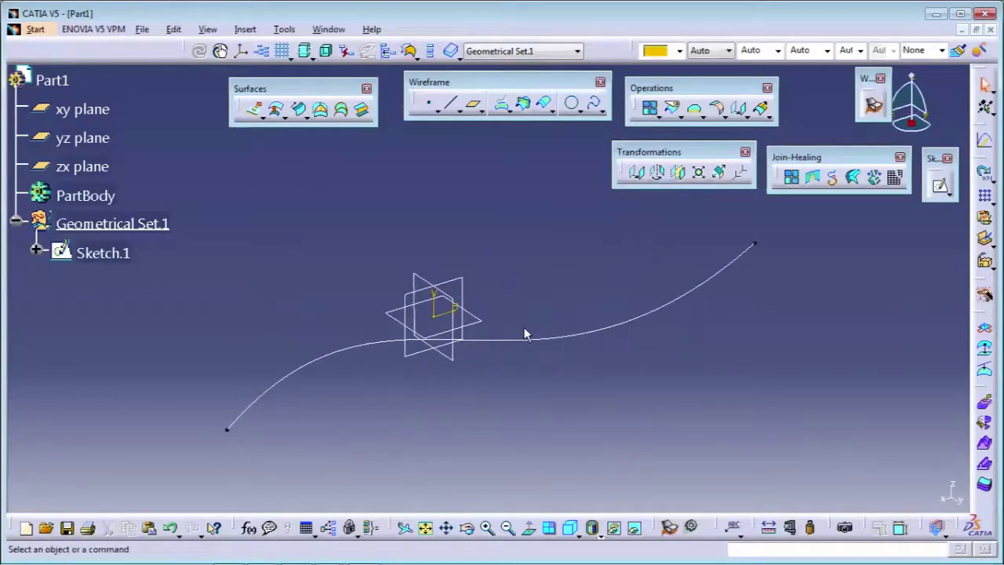
pyautogui.moveTo(549, 372)
pyautogui.mouseDown(button='middle')
pyautogui.moveTo(457, 360)
pyautogui.moveTo(587, 392)
pyautogui.moveTo(495, 363)
pyautogui.moveTo(550, 370)
pyautogui.moveTo(607, 336)
pyautogui.moveTo(591, 376)
pyautogui.mouseUp(button='middle')
# Start an extruded surface with the spline sketch as its profile
pyautogui.moveTo(284, 81); pyautogui.dragTo(298, 72)
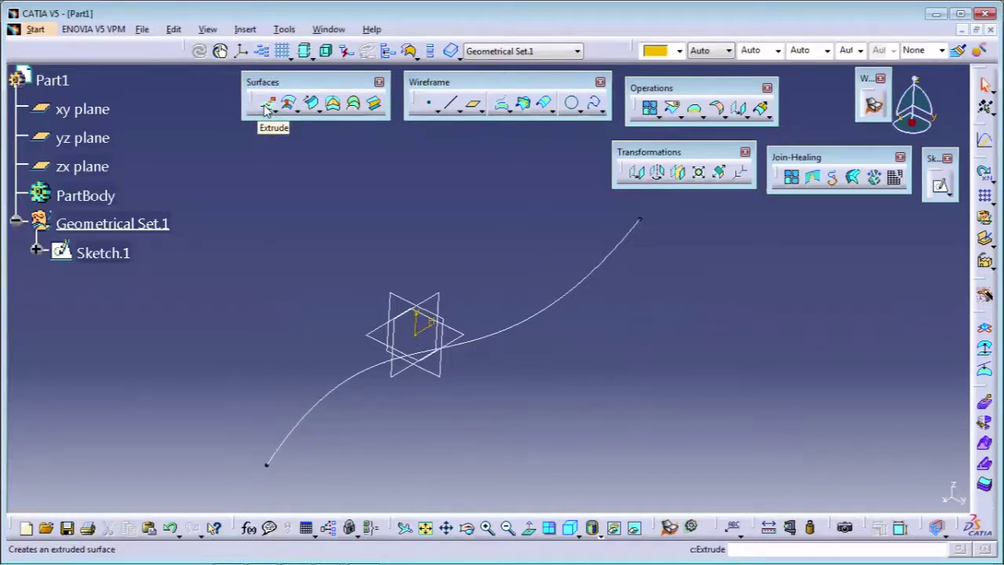
pyautogui.click(267, 105)
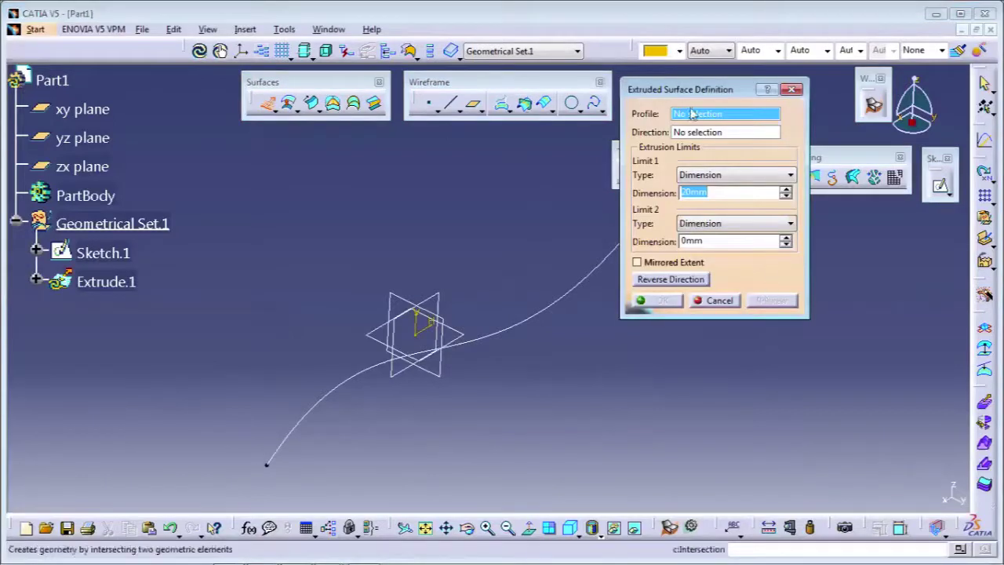
pyautogui.moveTo(702, 91); pyautogui.dragTo(723, 87)
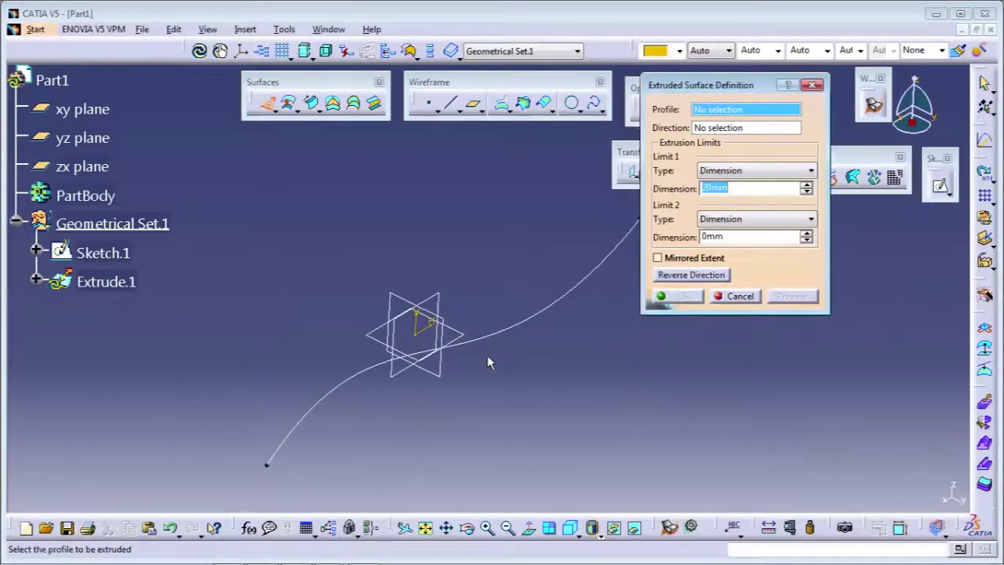
pyautogui.moveTo(566, 357)
pyautogui.mouseDown(button='middle')
pyautogui.moveTo(481, 363)
pyautogui.moveTo(493, 345)
pyautogui.moveTo(481, 339)
pyautogui.moveTo(490, 297)
pyautogui.mouseUp(button='middle')
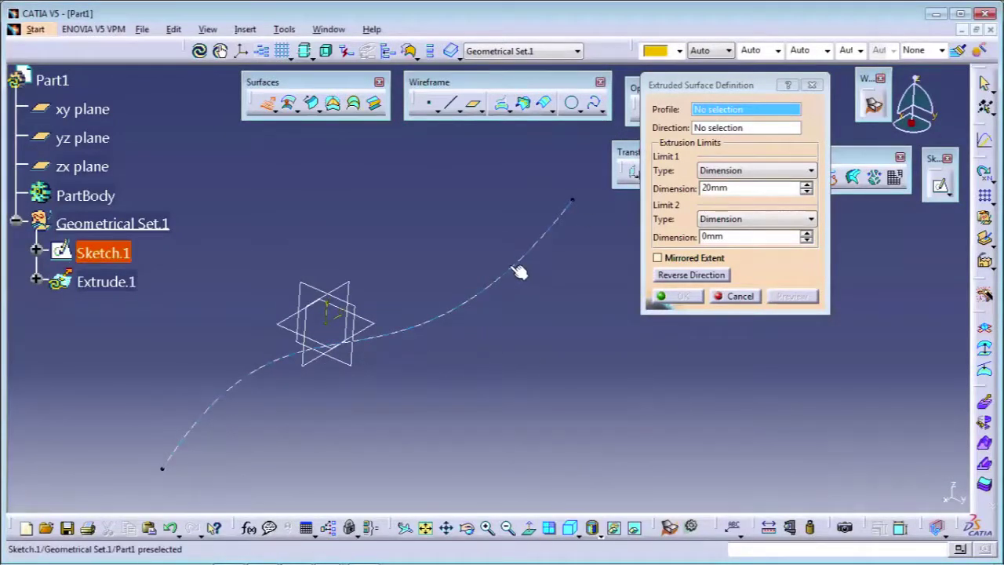
pyautogui.click(506, 269)
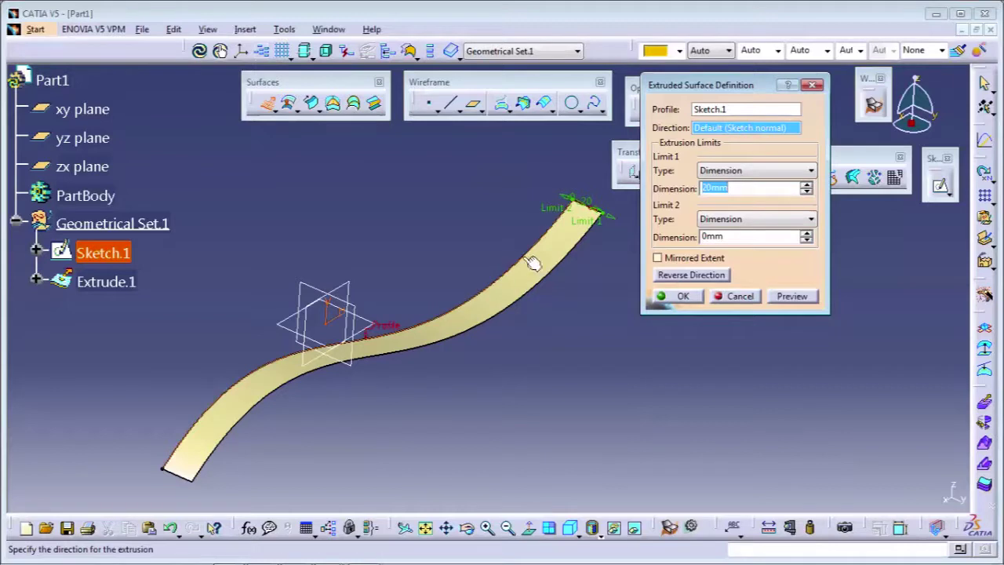
# Set the extrusion direction to the Y Component and Limit 1 to 50 mm, and preview the surface
pyautogui.rightClick(707, 131)
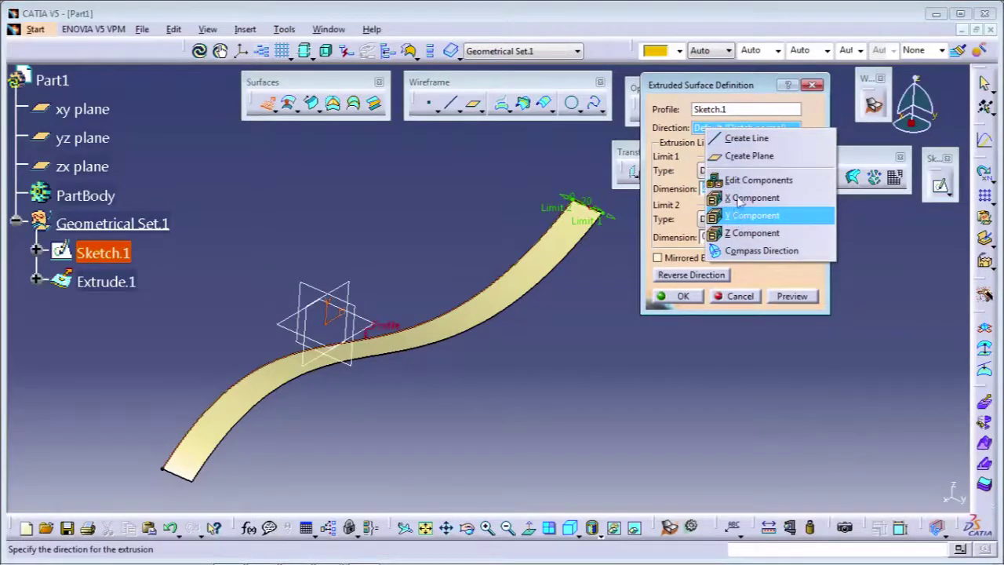
pyautogui.click(733, 216)
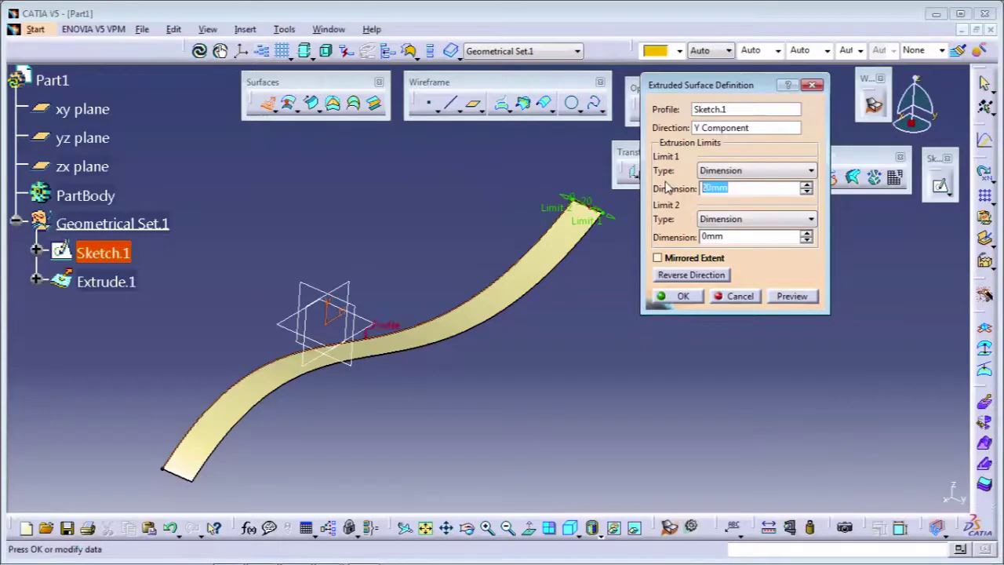
pyautogui.write('50')
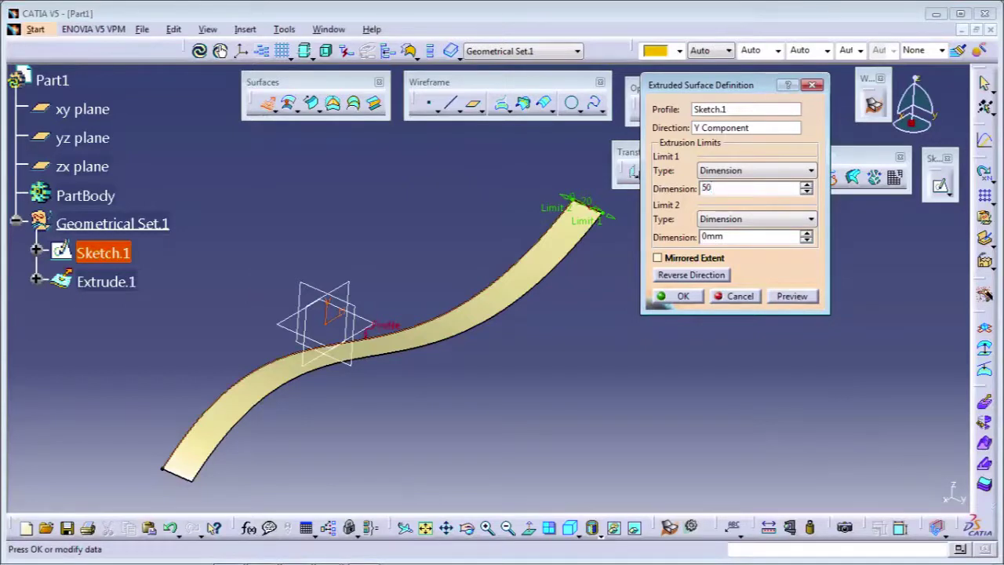
pyautogui.click(792, 296)
pyautogui.moveTo(553, 317); pyautogui.dragTo(573, 303, button='middle')
# Set the extrusion's Limit 2 to 70 mm, preview it and examine the surface on both sides of the profile
pyautogui.doubleClick(711, 236)
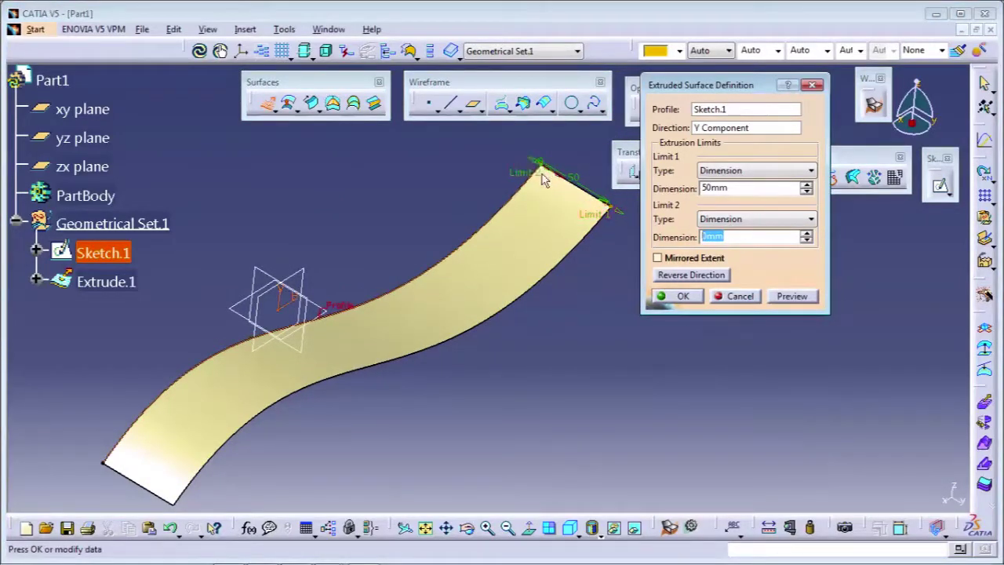
pyautogui.moveTo(578, 271); pyautogui.dragTo(539, 269, button='middle')
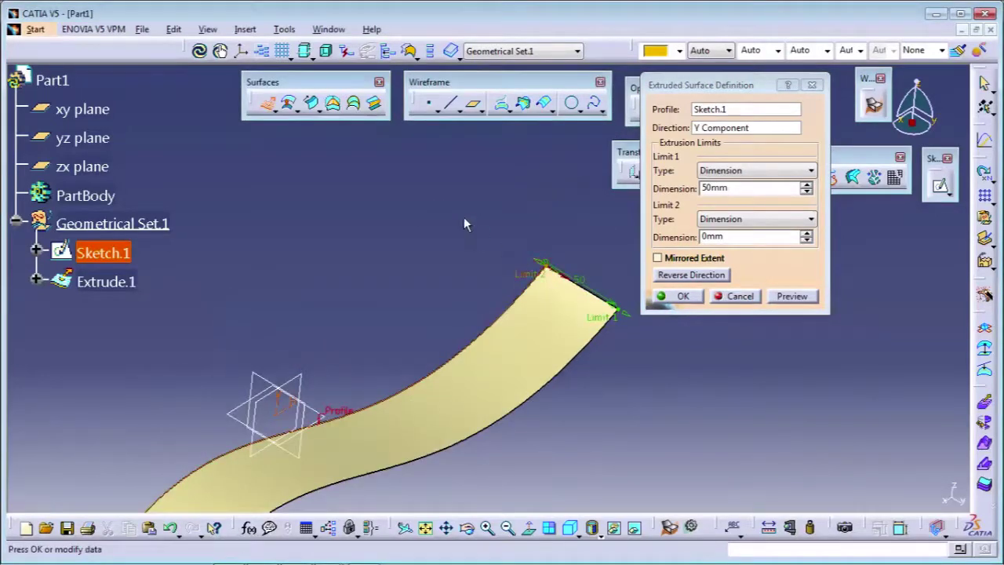
pyautogui.moveTo(710, 238); pyautogui.dragTo(664, 237)
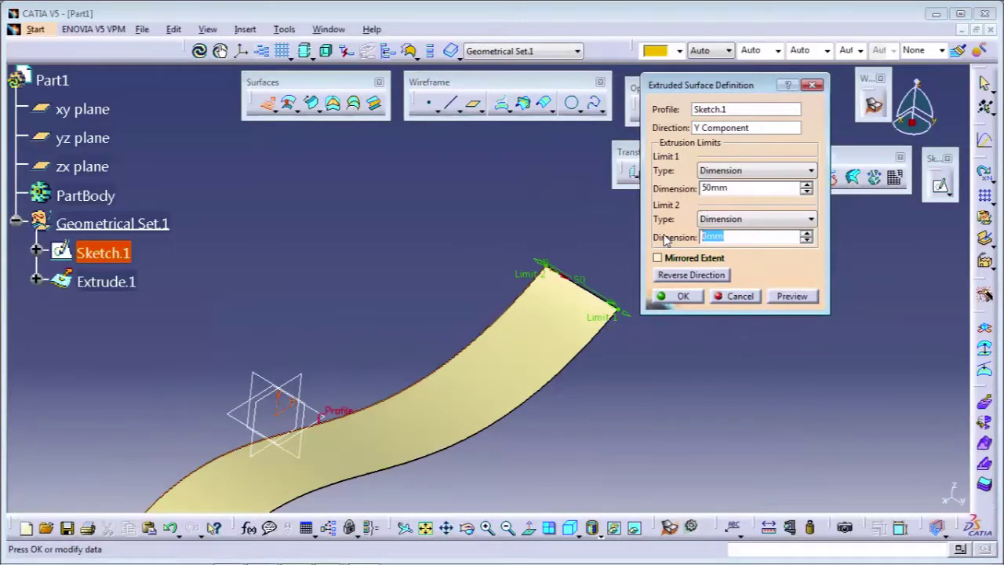
pyautogui.write('7')
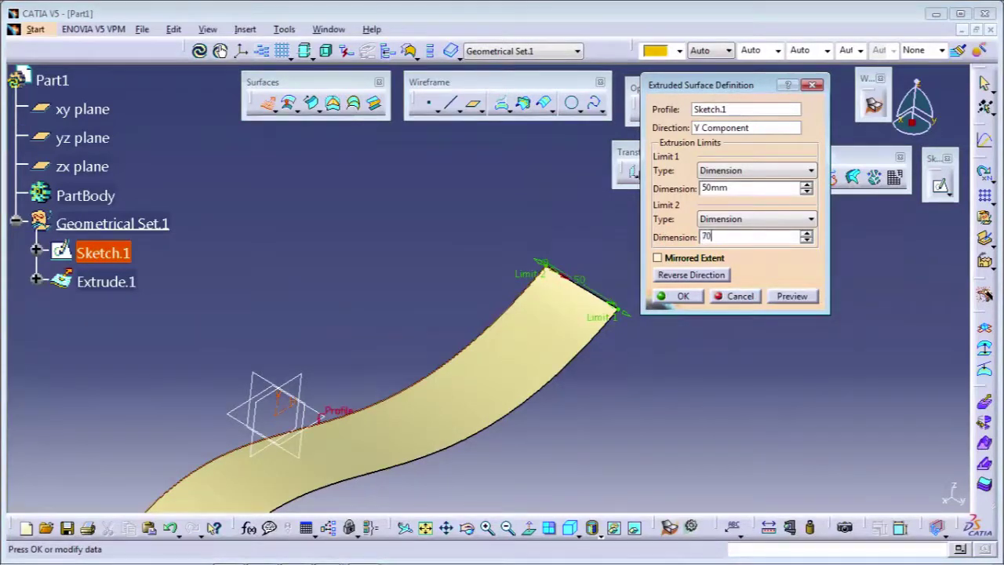
pyautogui.write('0')
pyautogui.click(792, 297)
pyautogui.moveTo(453, 229); pyautogui.dragTo(540, 289, button='middle')
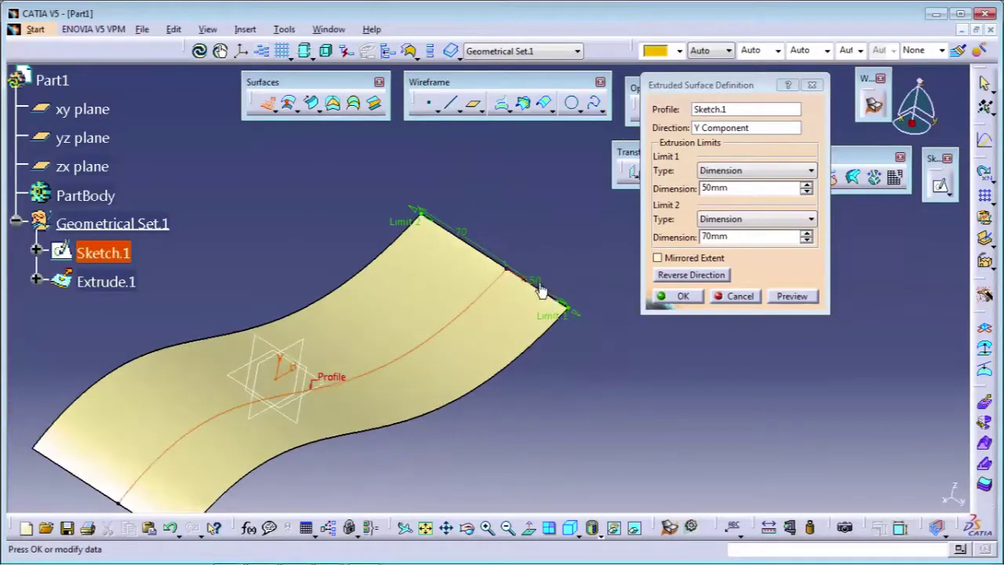
pyautogui.moveTo(566, 338); pyautogui.dragTo(554, 284, button='middle')
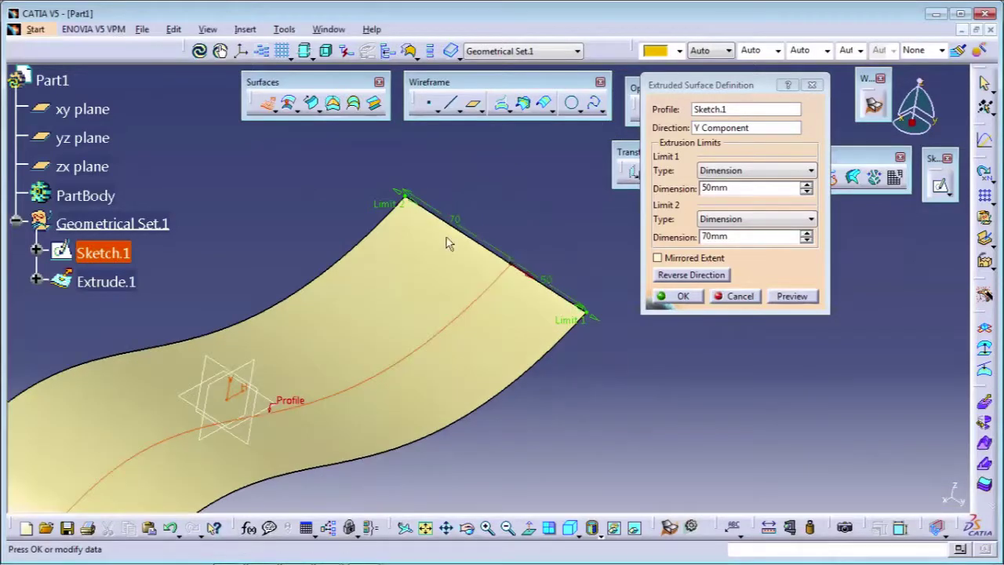
pyautogui.moveTo(481, 210); pyautogui.dragTo(409, 220, button='middle')
pyautogui.moveTo(410, 195); pyautogui.dragTo(410, 182, button='middle')
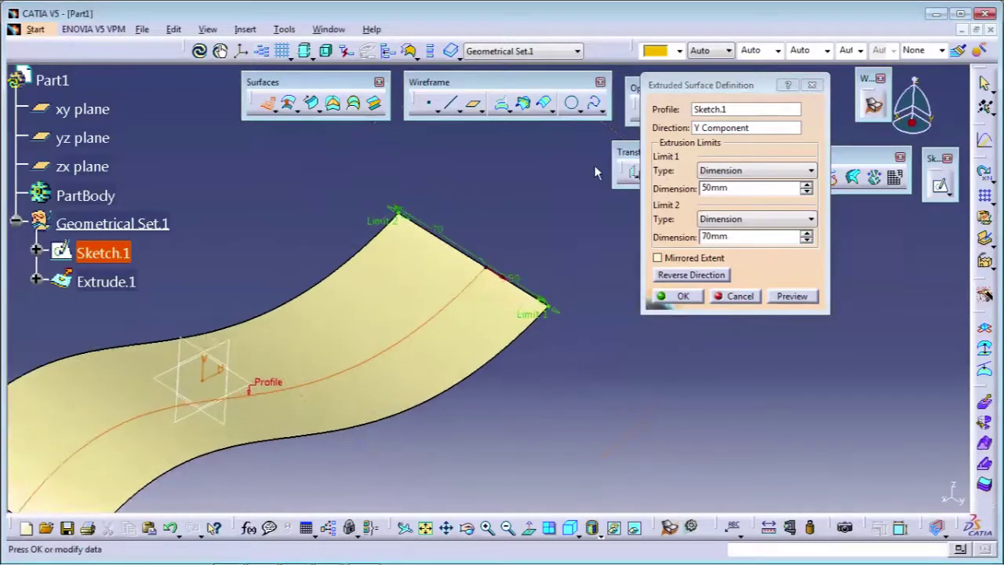
pyautogui.moveTo(509, 228); pyautogui.dragTo(510, 242, button='middle')
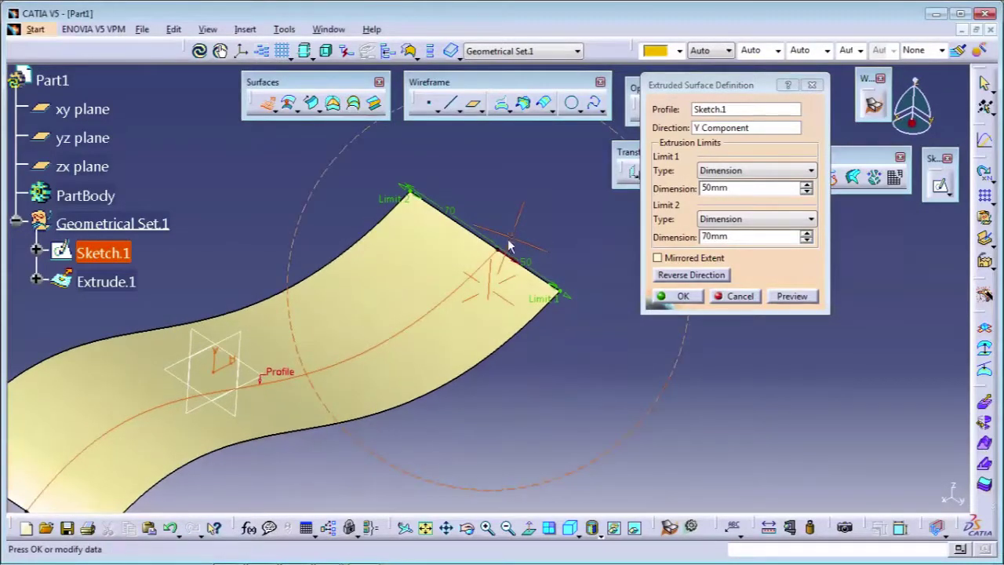
# Make the extrusion symmetric with Mirrored Extent, set Limit 1 to 70 mm and preview the surface
pyautogui.click(658, 258)
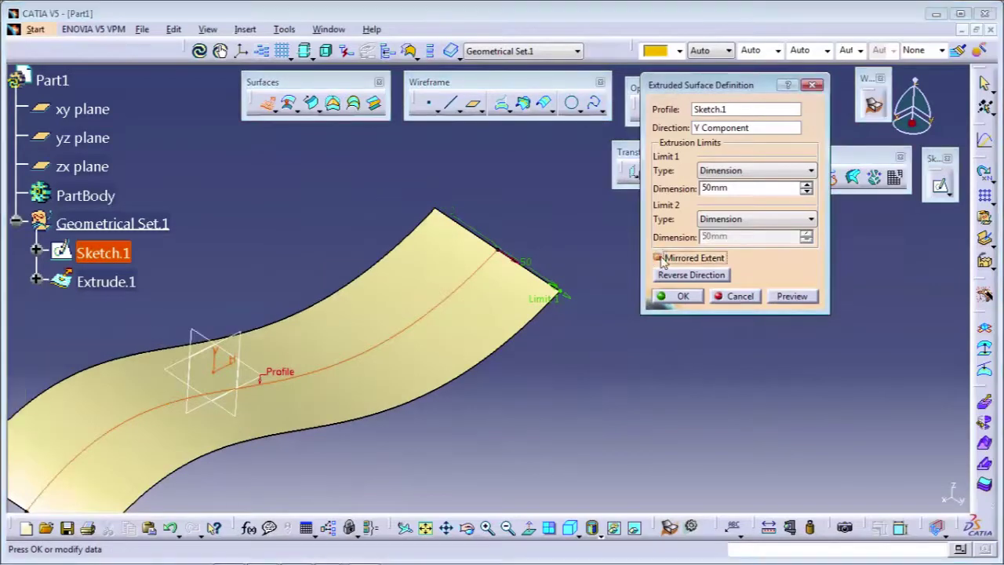
pyautogui.doubleClick(755, 188)
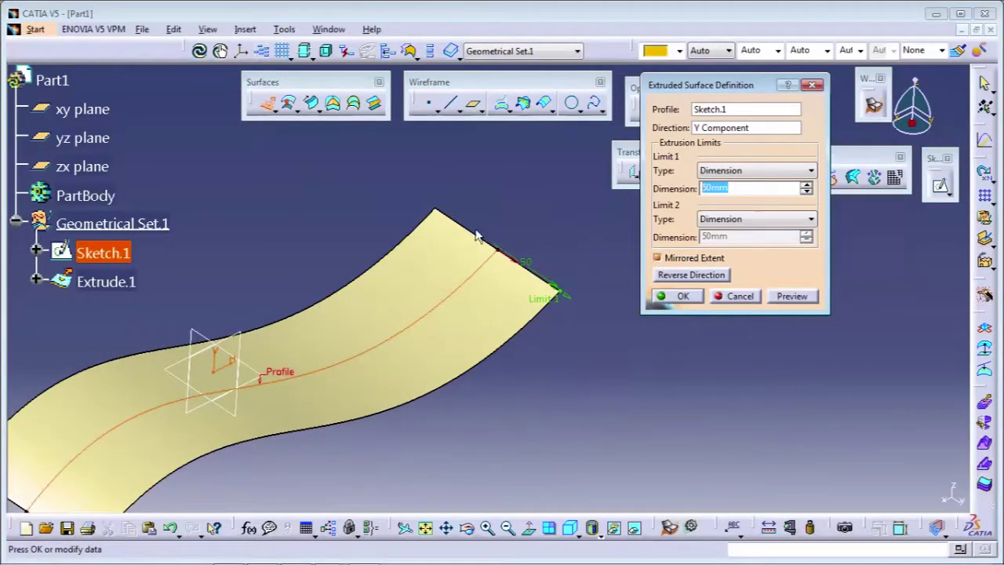
pyautogui.write('70')
pyautogui.click(809, 297)
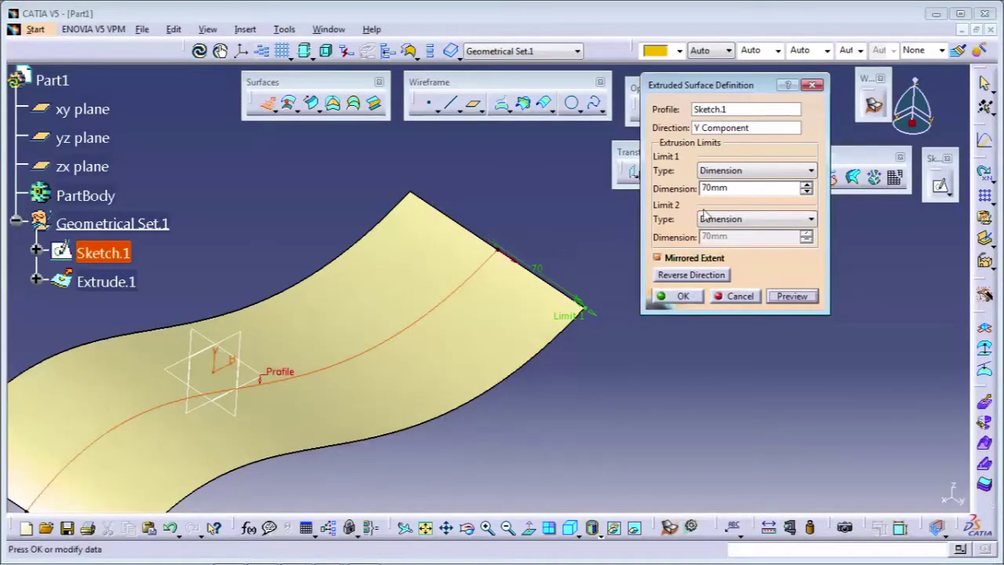
pyautogui.moveTo(506, 253); pyautogui.dragTo(530, 213, button='middle')
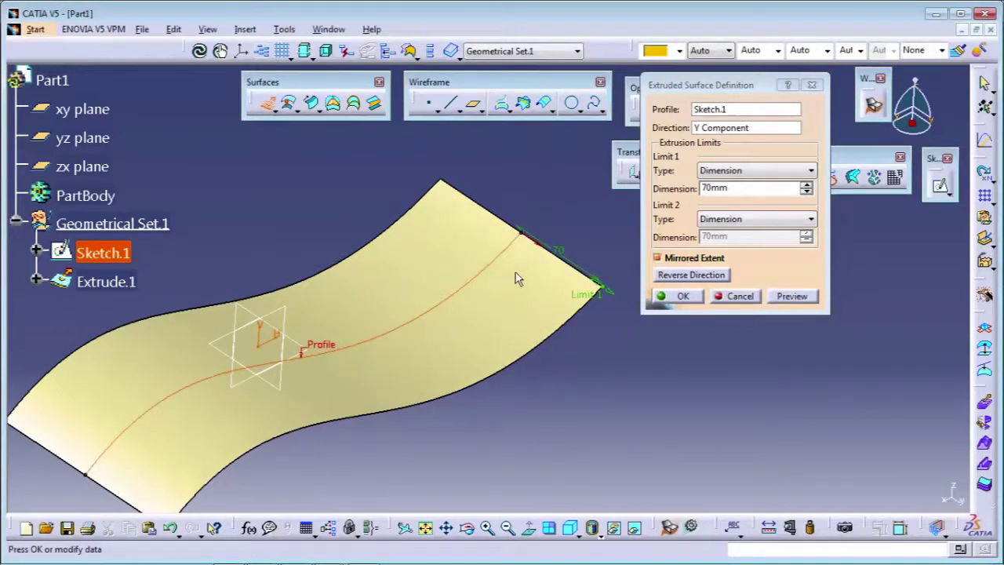
pyautogui.moveTo(513, 248)
pyautogui.mouseDown(button='middle')
pyautogui.moveTo(507, 273)
pyautogui.moveTo(510, 260)
pyautogui.mouseUp(button='middle')
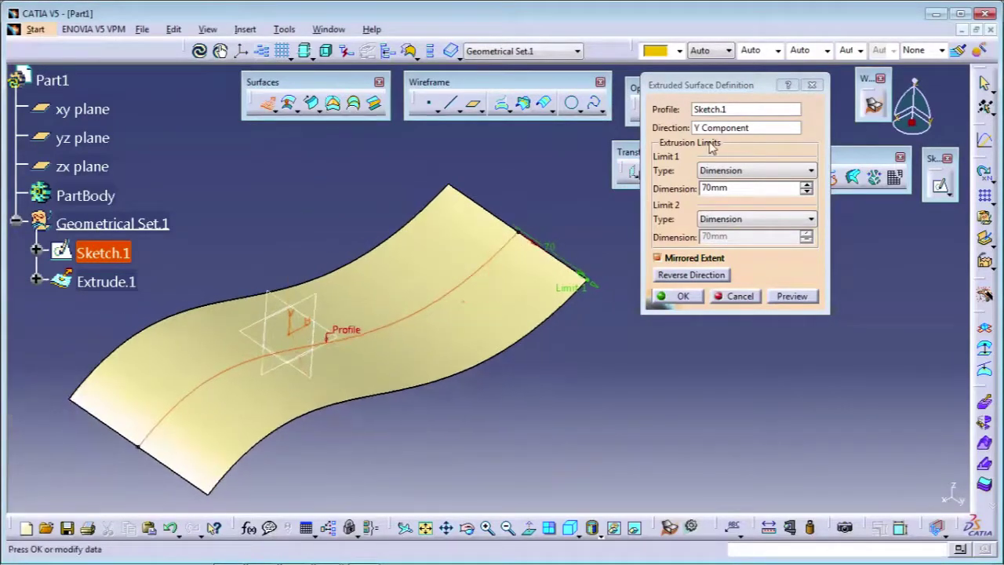
# Change the extrusion direction to the Z Component
pyautogui.click(710, 127)
pyautogui.rightClick(710, 127)
pyautogui.click(760, 230)
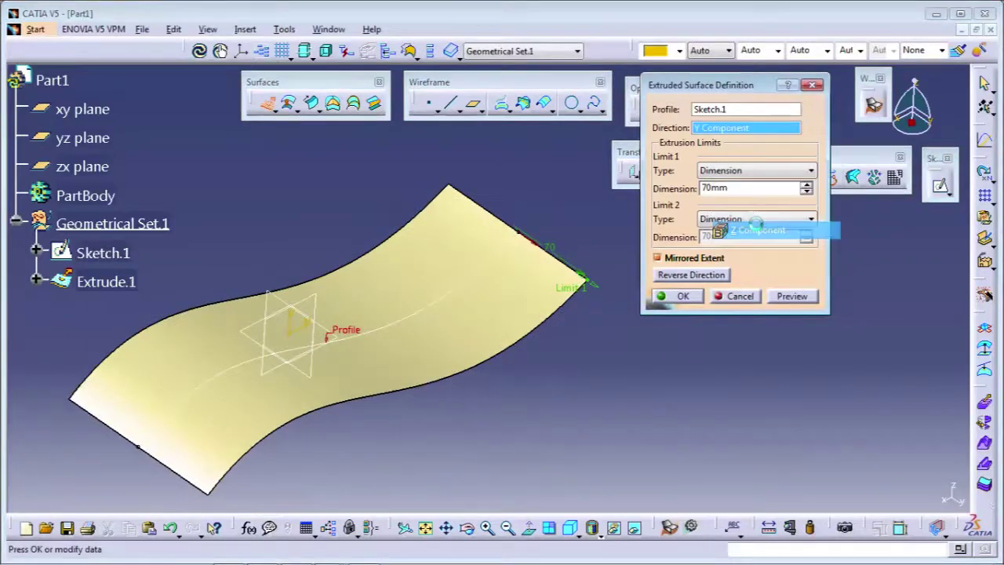
# Inspect the surface extruded along Z and set the extrusion direction back to the Y Component
pyautogui.moveTo(558, 316); pyautogui.dragTo(526, 196, button='middle')
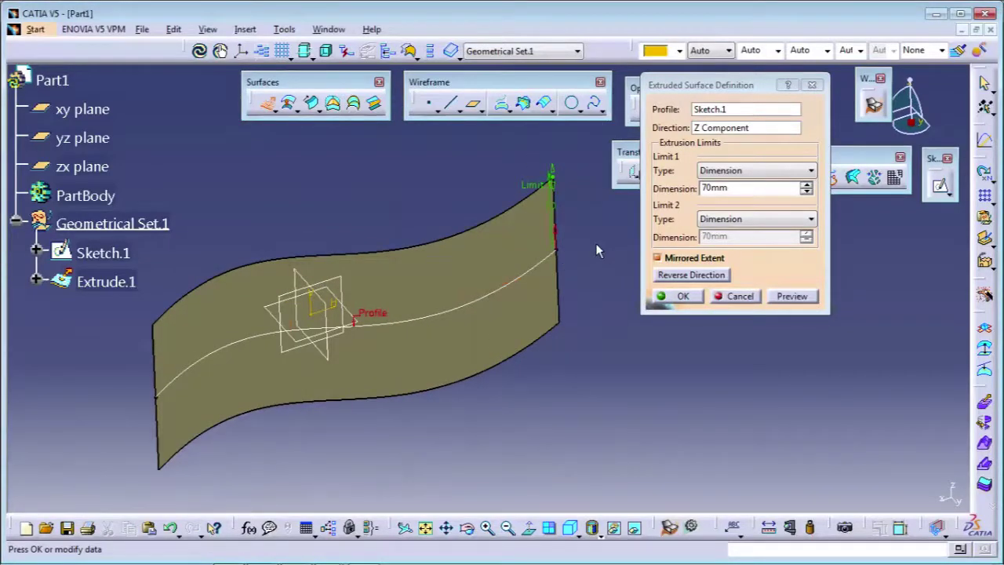
pyautogui.rightClick(702, 128)
pyautogui.click(752, 214)
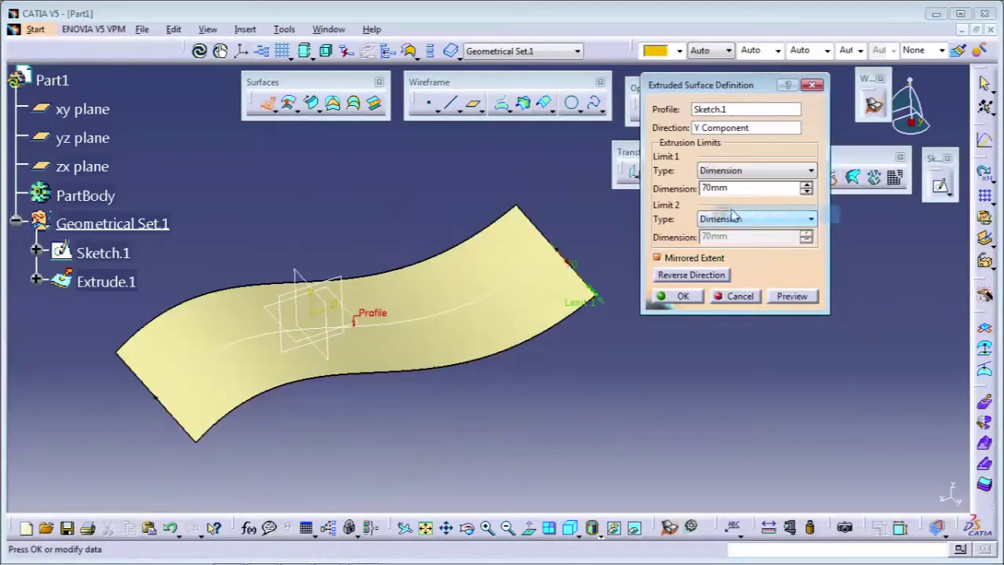
# Try the X Component as the extrusion direction for the spline profile
pyautogui.rightClick(708, 129)
pyautogui.click(737, 196)
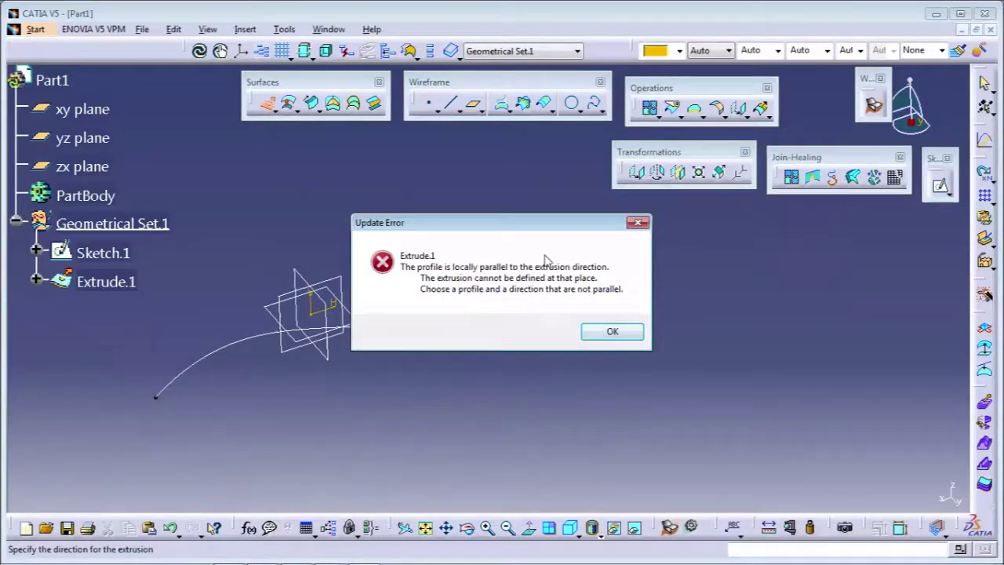
pyautogui.click(638, 224)
pyautogui.moveTo(468, 347); pyautogui.dragTo(565, 329, button='middle')
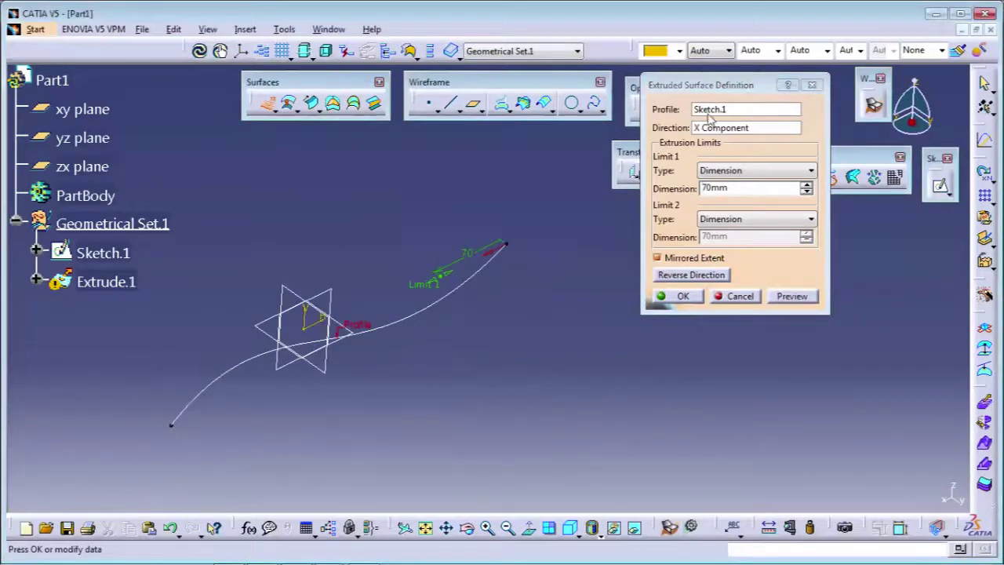
pyautogui.rightClick(710, 128)
pyautogui.click(733, 198)
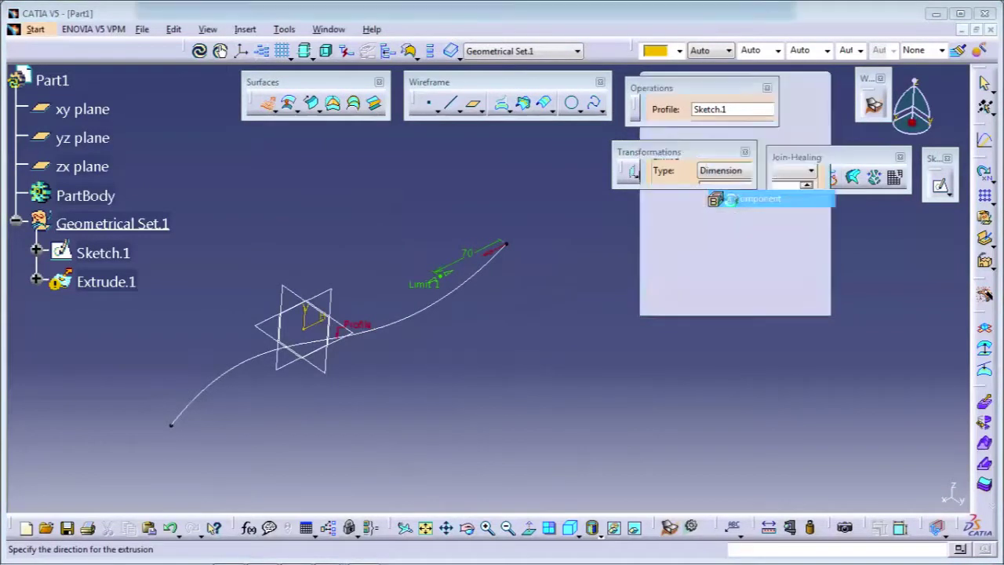
pyautogui.click(638, 225)
# Set the extrusion direction to the Y Component again and create the mirrored extruded surface
pyautogui.click(713, 128)
pyautogui.rightClick(714, 127)
pyautogui.click(757, 212)
pyautogui.moveTo(528, 303); pyautogui.dragTo(557, 294, button='middle')
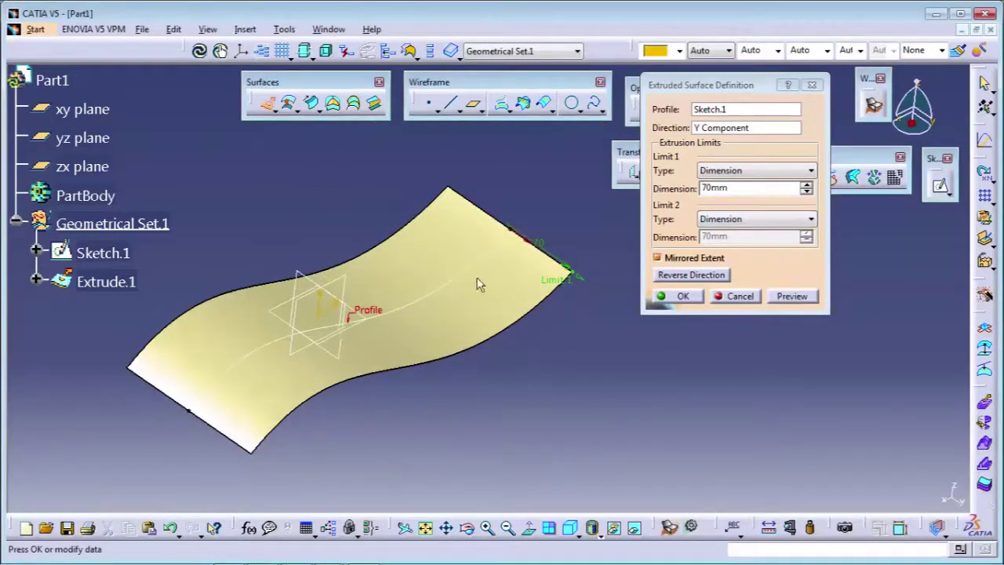
pyautogui.click(679, 296)
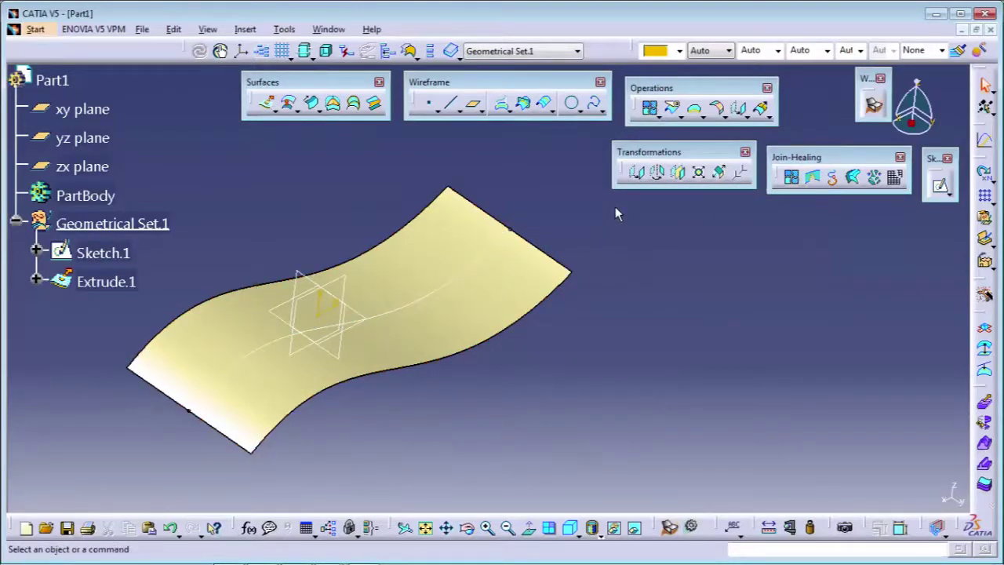
# Hide the spline sketch that runs through the middle of the extruded surface
pyautogui.moveTo(546, 366); pyautogui.dragTo(552, 278, button='middle')
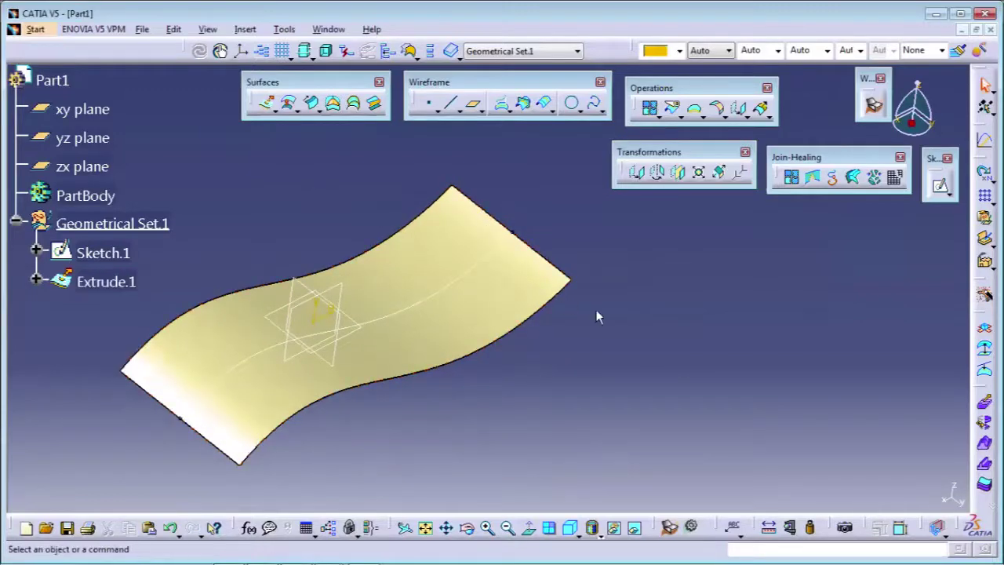
pyautogui.moveTo(606, 337)
pyautogui.mouseDown(button='middle')
pyautogui.moveTo(614, 334)
pyautogui.moveTo(501, 324)
pyautogui.moveTo(502, 313)
pyautogui.moveTo(455, 345)
pyautogui.moveTo(405, 406)
pyautogui.moveTo(479, 405)
pyautogui.moveTo(467, 384)
pyautogui.mouseUp(button='middle')
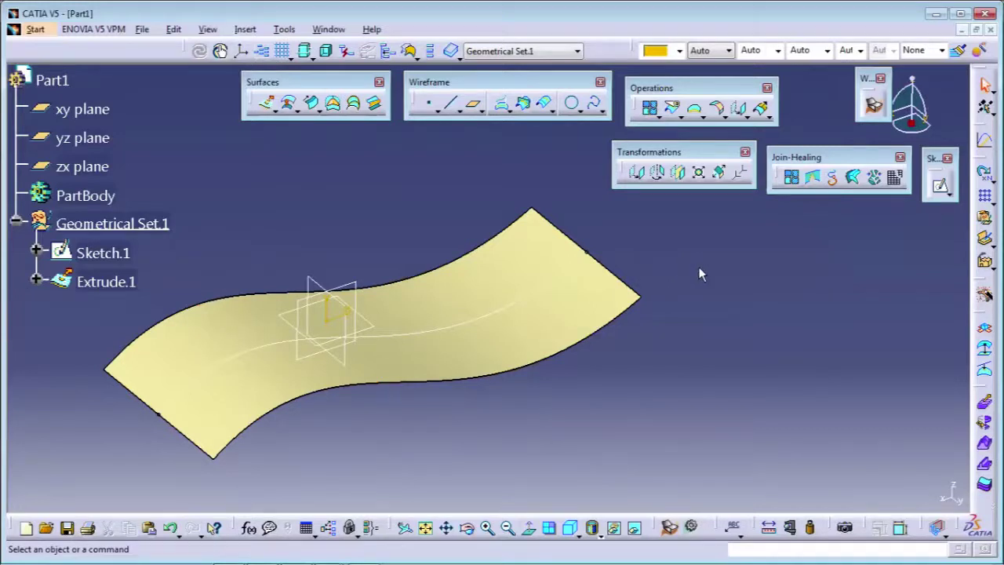
pyautogui.moveTo(619, 342)
pyautogui.mouseDown(button='middle')
pyautogui.moveTo(601, 290)
pyautogui.moveTo(666, 307)
pyautogui.moveTo(613, 312)
pyautogui.mouseUp(button='middle')
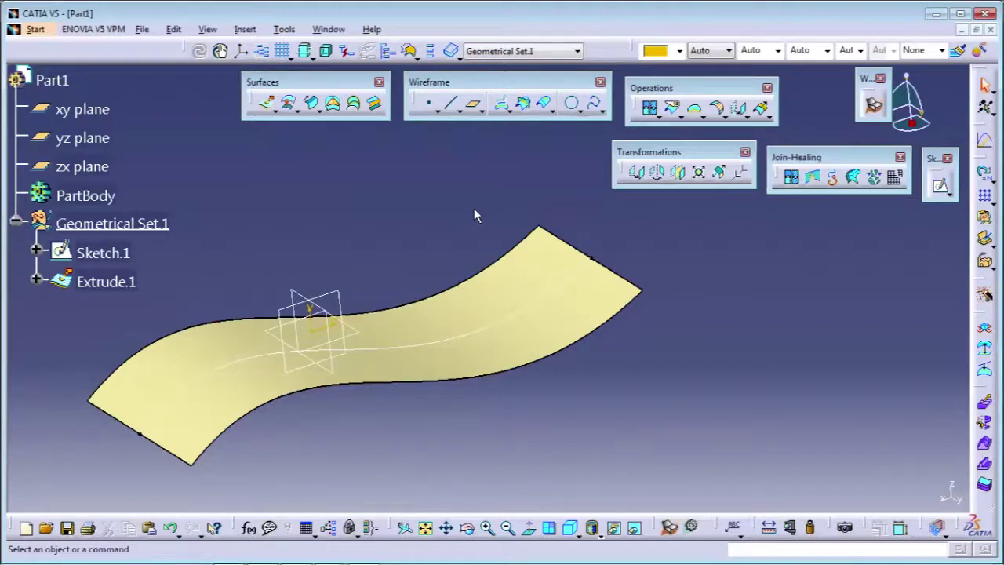
pyautogui.click(500, 319)
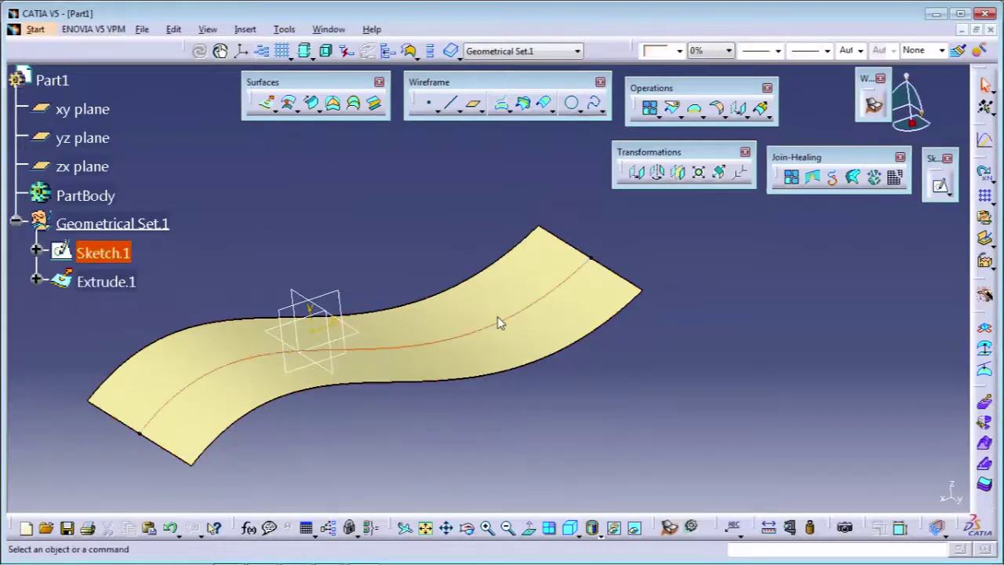
pyautogui.rightClick(497, 318)
pyautogui.click(536, 63)
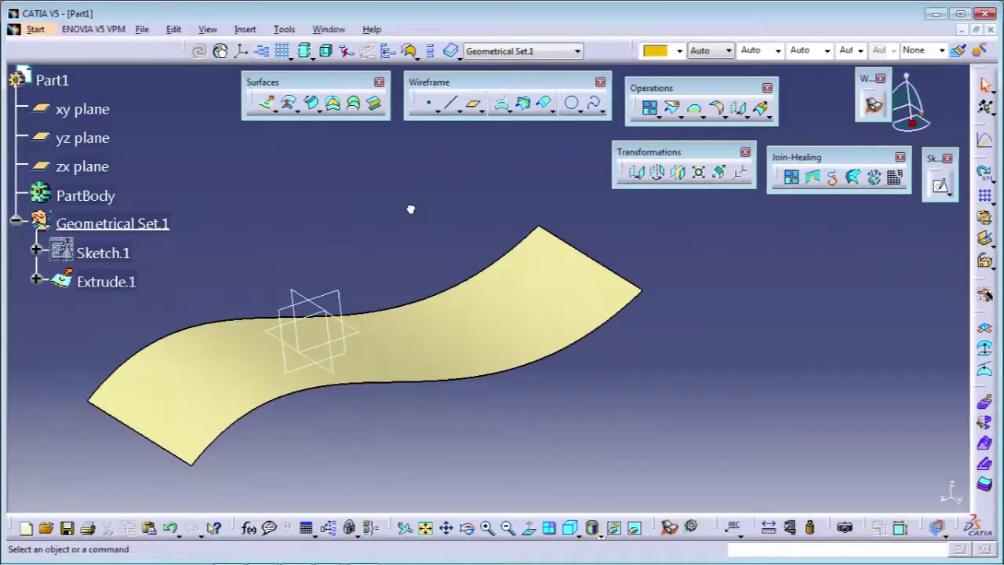
pyautogui.moveTo(570, 373); pyautogui.dragTo(536, 359, button='middle')
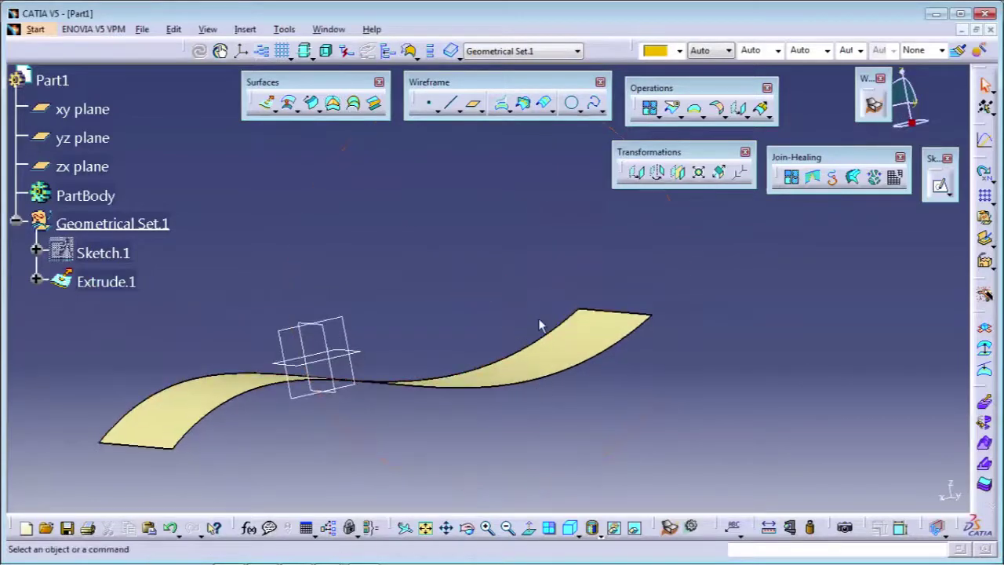
pyautogui.moveTo(481, 305); pyautogui.dragTo(400, 203, button='middle')
pyautogui.moveTo(494, 208); pyautogui.dragTo(484, 219, button='middle')
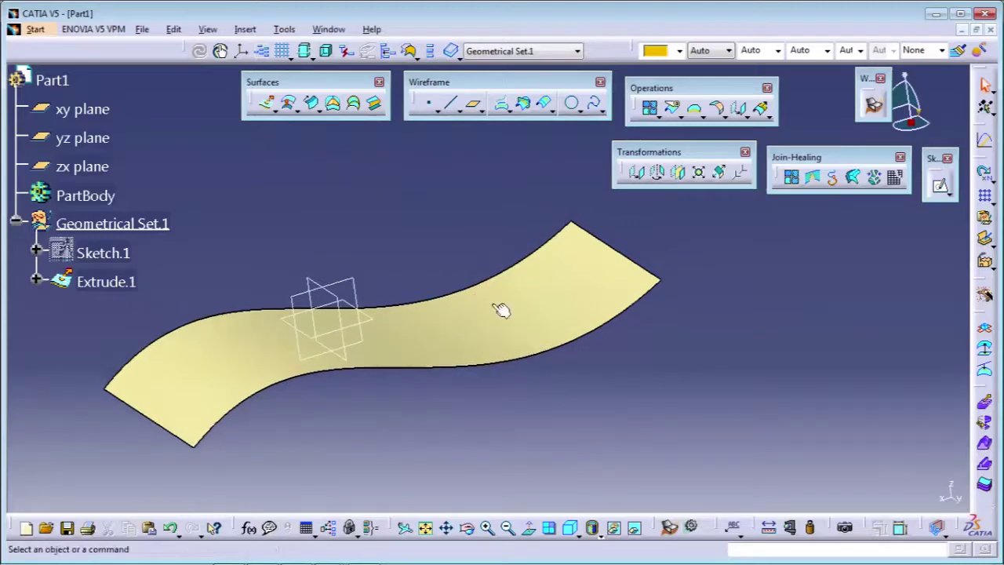
pyautogui.moveTo(537, 381); pyautogui.dragTo(549, 331, button='middle')
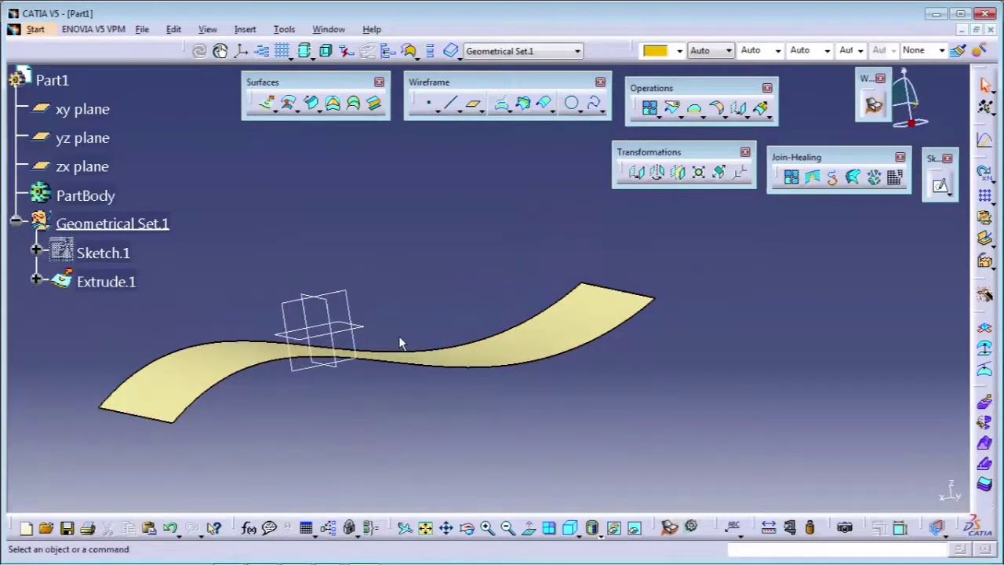
pyautogui.moveTo(439, 290); pyautogui.dragTo(430, 250, button='middle')
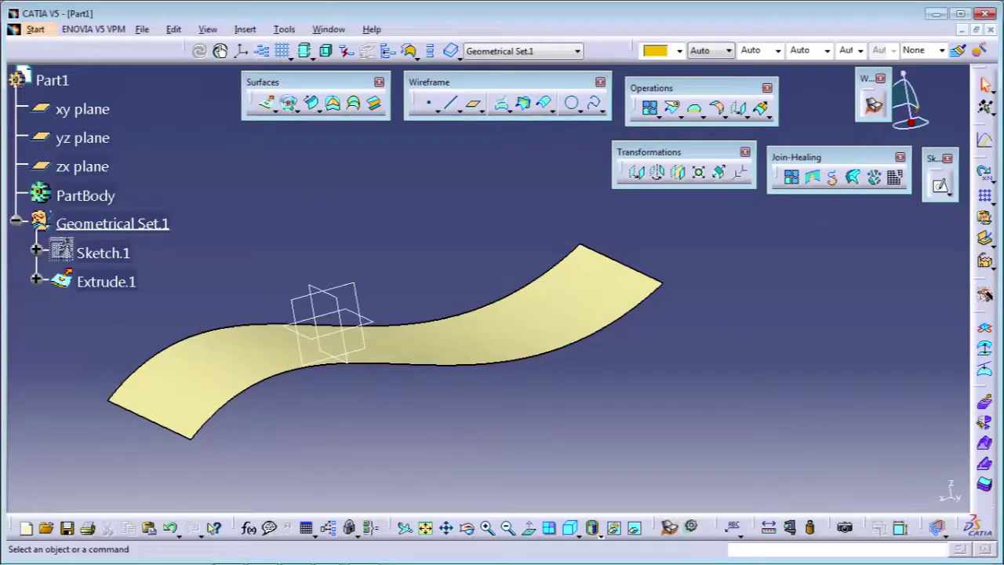
# Start an offset surface from the extruded surface, set the offset to 10 mm and preview it
pyautogui.click(290, 102)
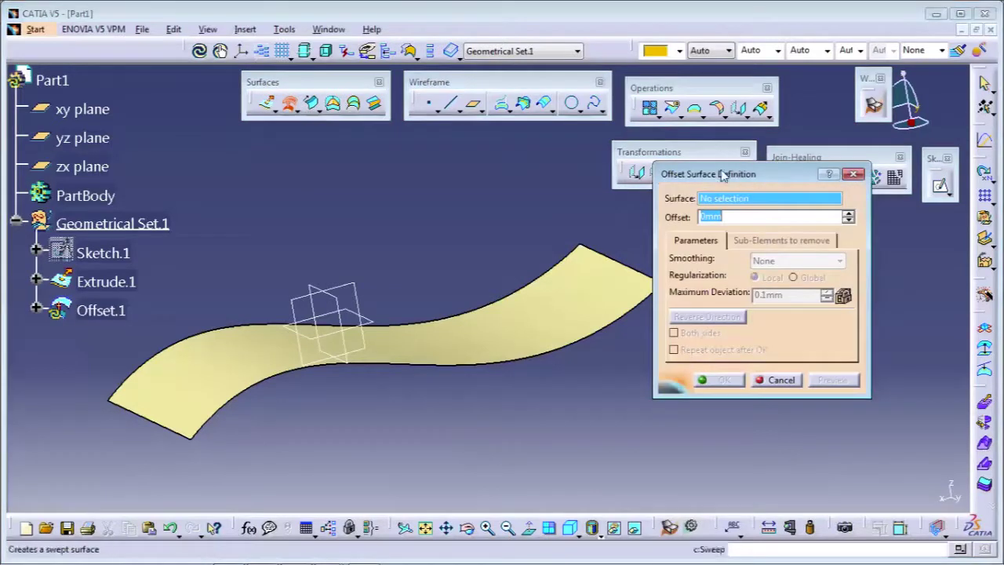
pyautogui.moveTo(722, 174); pyautogui.dragTo(698, 181)
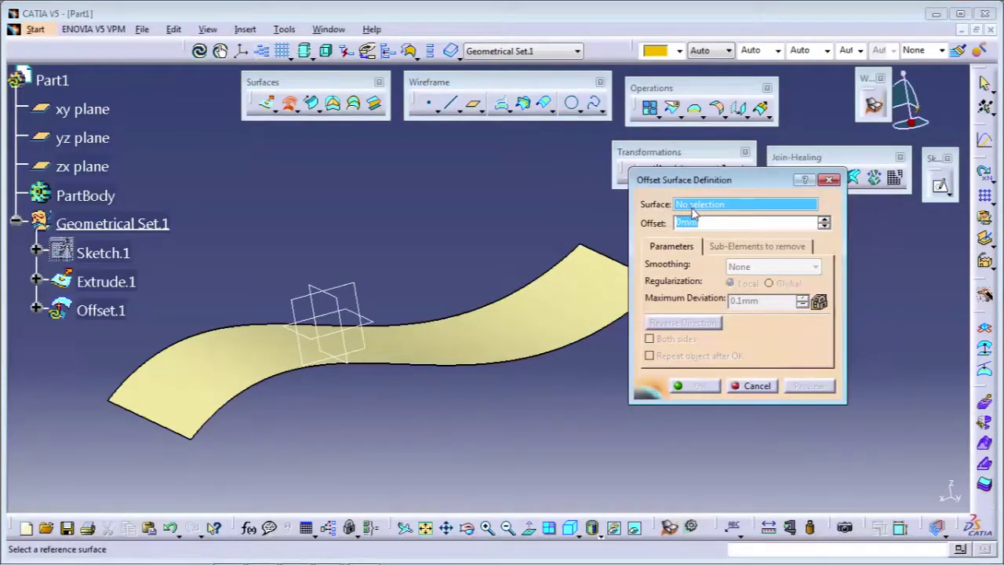
pyautogui.moveTo(483, 416)
pyautogui.mouseDown(button='middle')
pyautogui.moveTo(470, 409)
pyautogui.moveTo(483, 401)
pyautogui.moveTo(468, 410)
pyautogui.mouseUp(button='middle')
pyautogui.click(421, 332)
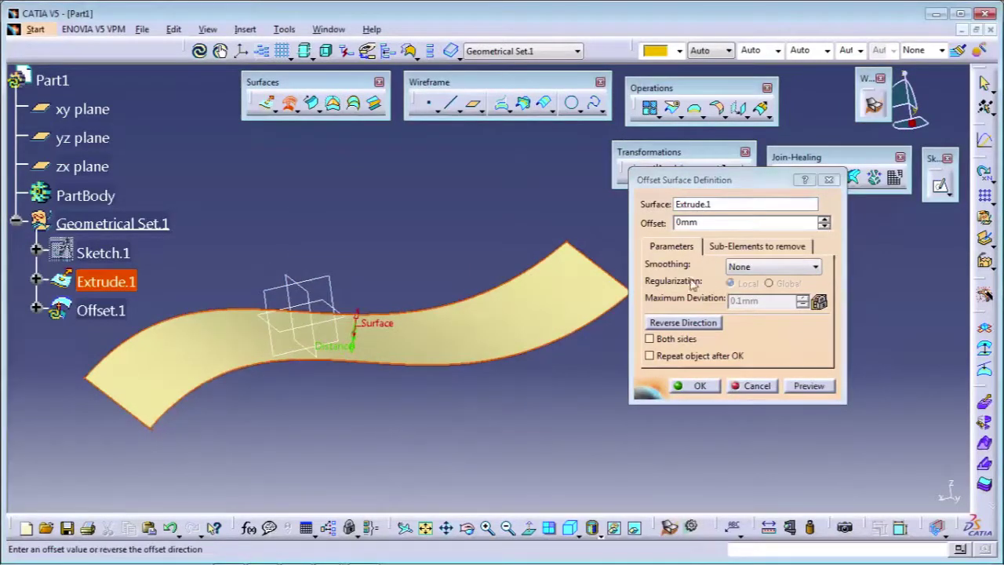
pyautogui.doubleClick(687, 223)
pyautogui.write('10')
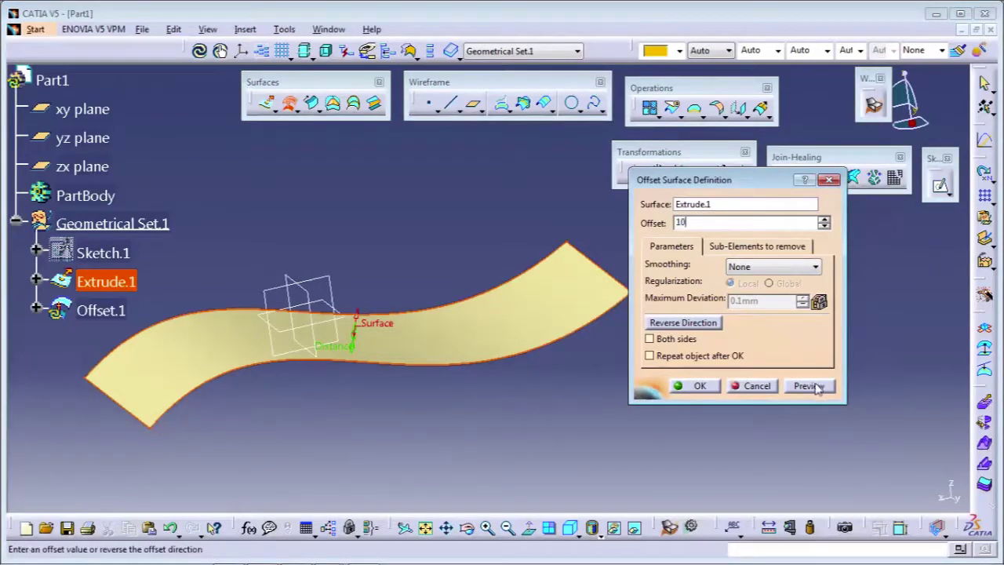
pyautogui.click(809, 386)
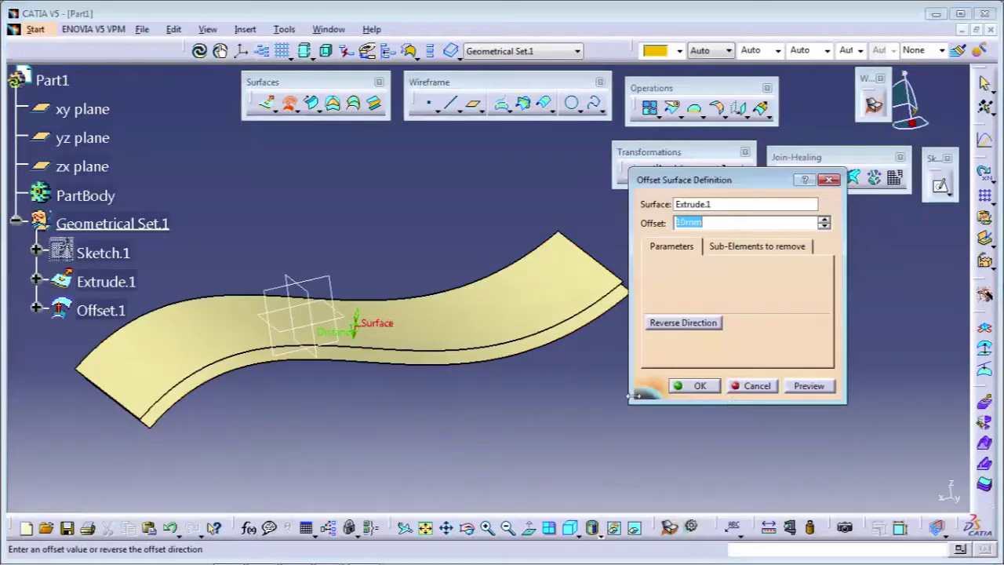
# Reverse the offset direction back and forth, previewing the offset on each side of the extruded surface
pyautogui.moveTo(530, 392); pyautogui.dragTo(469, 317, button='middle')
pyautogui.click(687, 323)
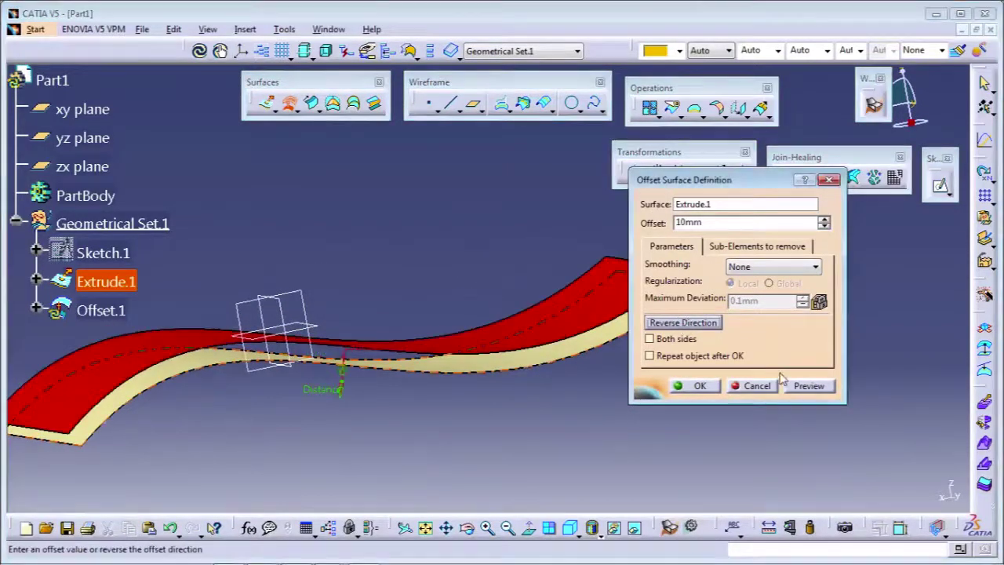
pyautogui.click(803, 384)
pyautogui.click(687, 322)
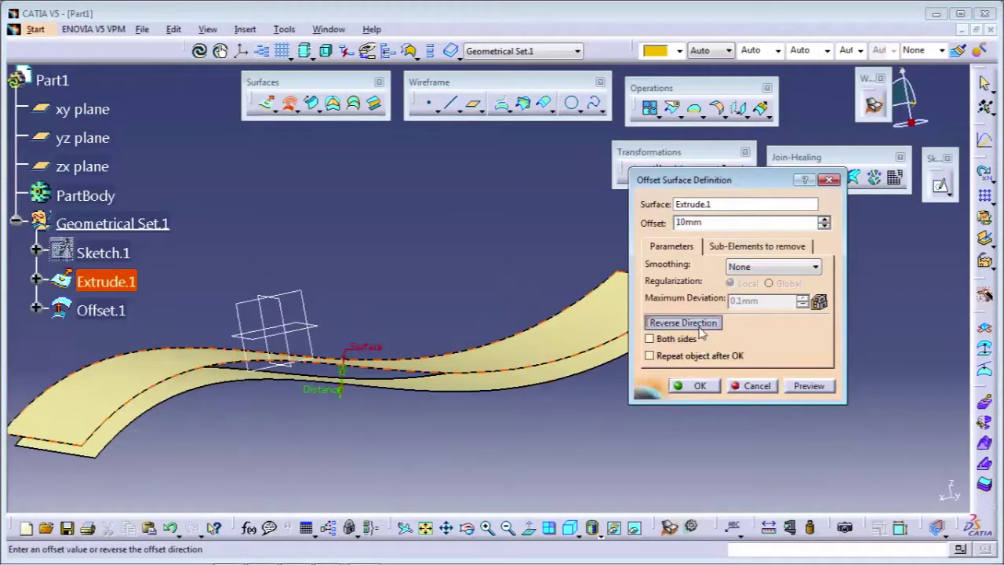
pyautogui.click(807, 385)
pyautogui.moveTo(385, 332); pyautogui.dragTo(407, 341, button='middle')
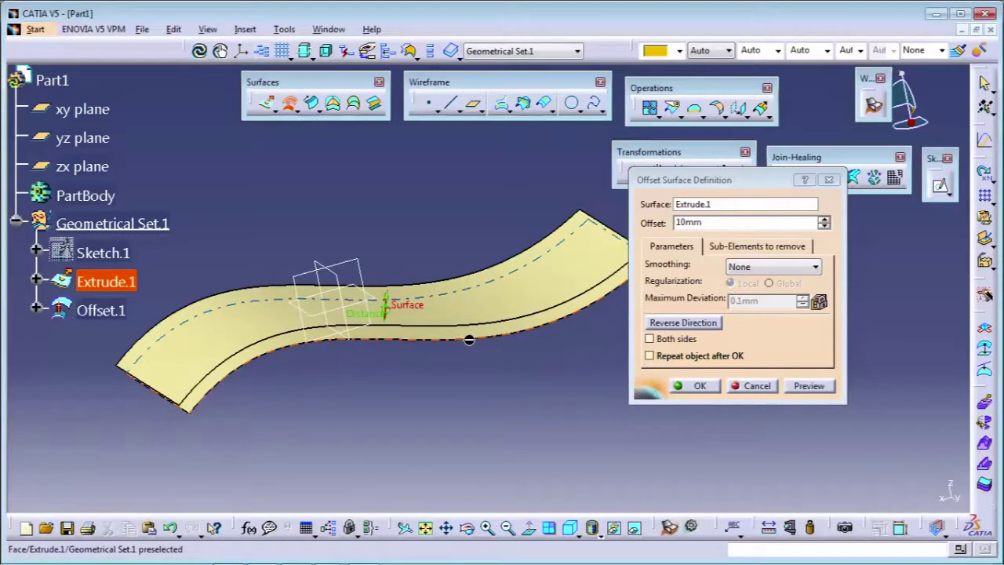
pyautogui.moveTo(438, 276)
pyautogui.mouseDown(button='middle')
pyautogui.moveTo(369, 258)
pyautogui.moveTo(423, 282)
pyautogui.mouseUp(button='middle')
pyautogui.click(684, 323)
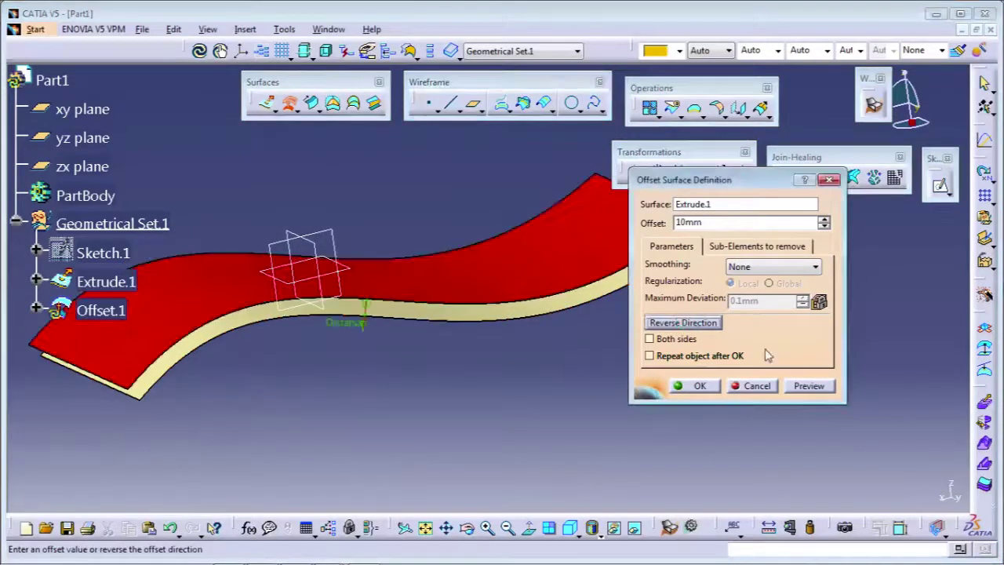
pyautogui.click(798, 386)
pyautogui.click(684, 323)
pyautogui.click(808, 385)
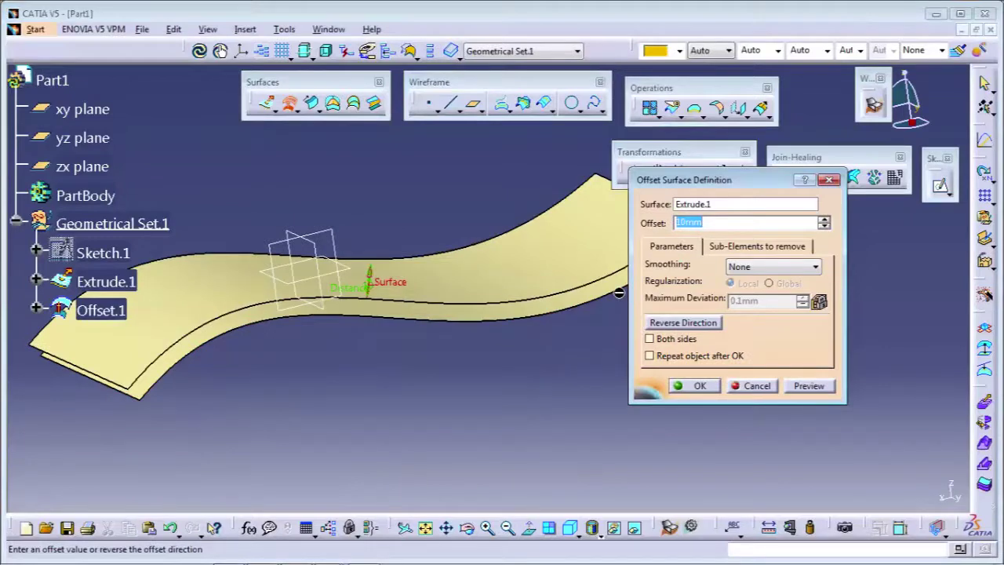
# Create the 10 mm offset surface and inspect it together with the extruded surface
pyautogui.moveTo(537, 363); pyautogui.dragTo(404, 278, button='middle')
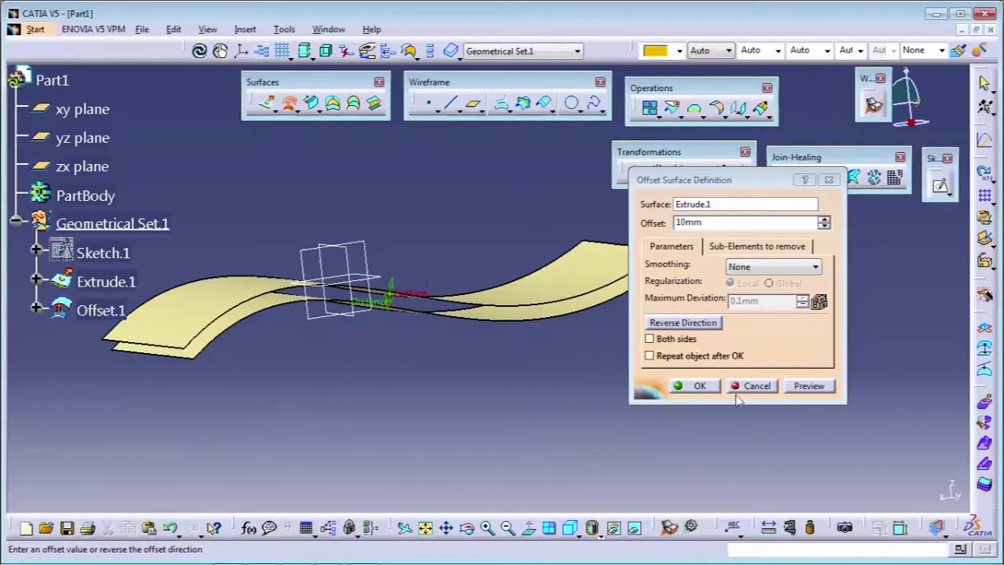
pyautogui.click(700, 387)
pyautogui.moveTo(423, 371); pyautogui.dragTo(510, 349, button='middle')
pyautogui.click(100, 311)
pyautogui.click(465, 375)
pyautogui.moveTo(705, 348); pyautogui.dragTo(439, 235, button='middle')
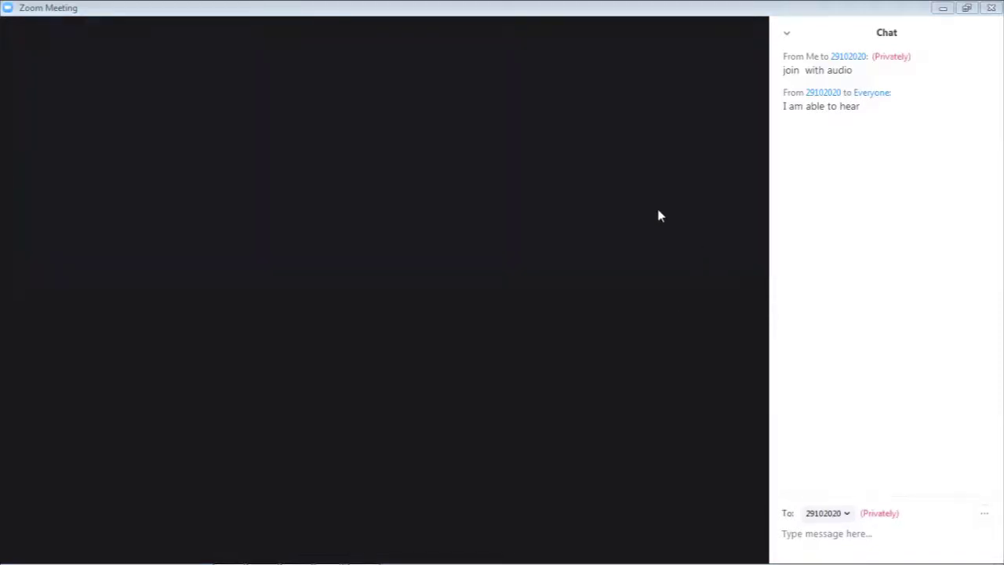
# Switch back to CATIA V5 and inspect the open end between the extruded surface and its offset copy
pyautogui.moveTo(394, 549)
pyautogui.click(363, 553)
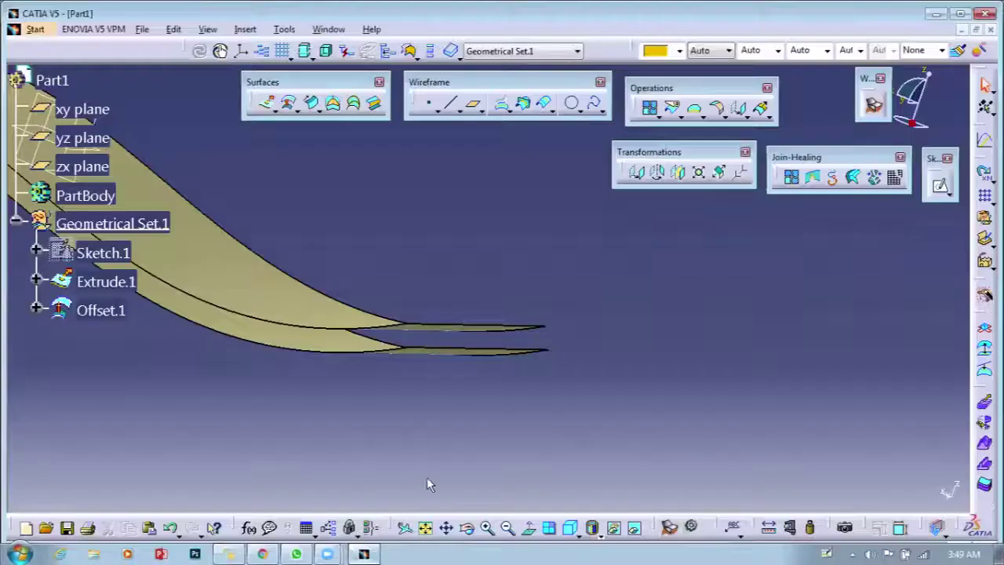
pyautogui.moveTo(494, 258); pyautogui.dragTo(549, 276, button='middle')
pyautogui.moveTo(488, 384); pyautogui.dragTo(444, 305, button='middle')
pyautogui.click(456, 327)
pyautogui.moveTo(497, 287); pyautogui.dragTo(526, 306, button='middle')
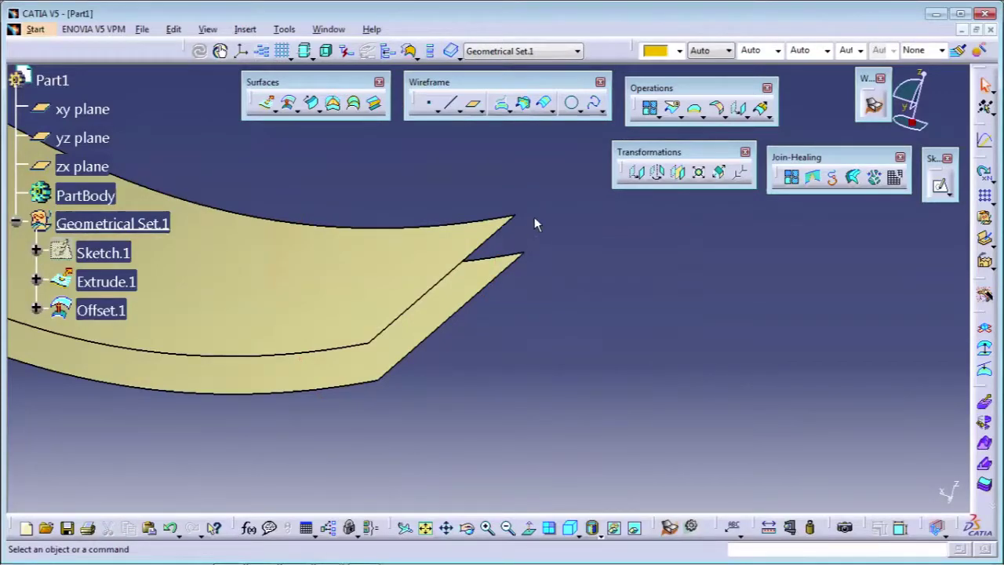
# Examine the end edges and corner vertices of the offset and extruded surfaces around the open gap
pyautogui.moveTo(481, 296); pyautogui.dragTo(497, 260, button='middle')
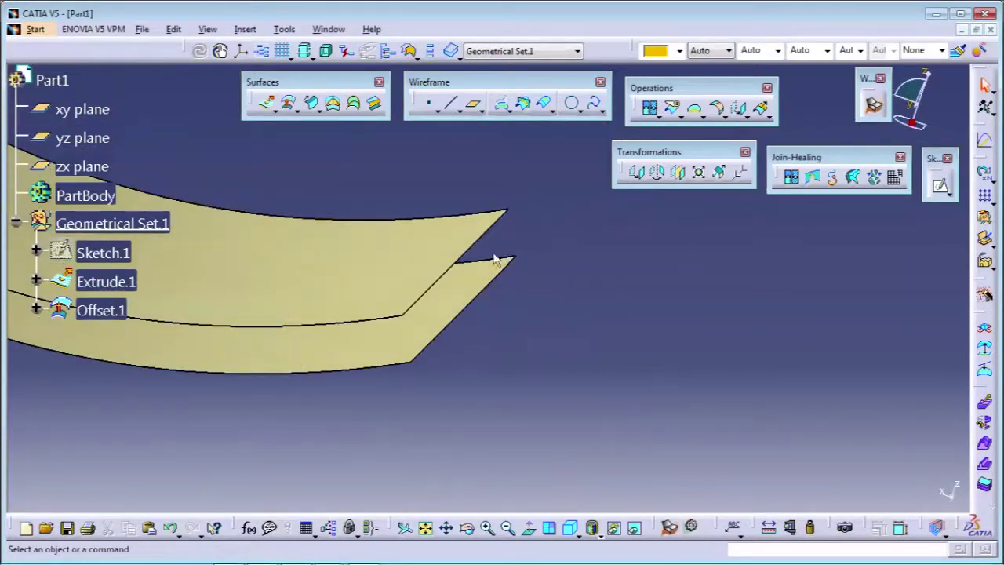
pyautogui.click(499, 276)
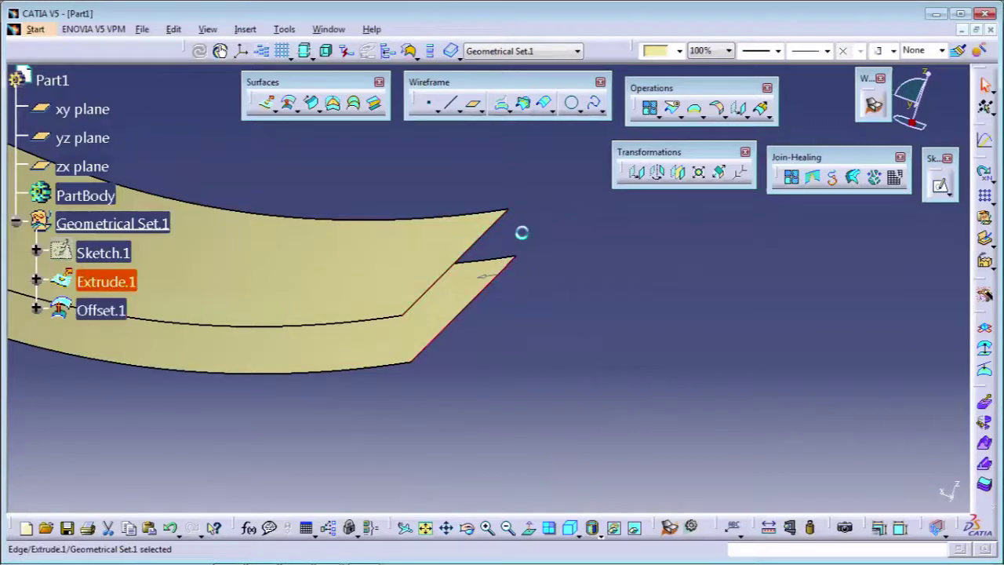
pyautogui.click(525, 233)
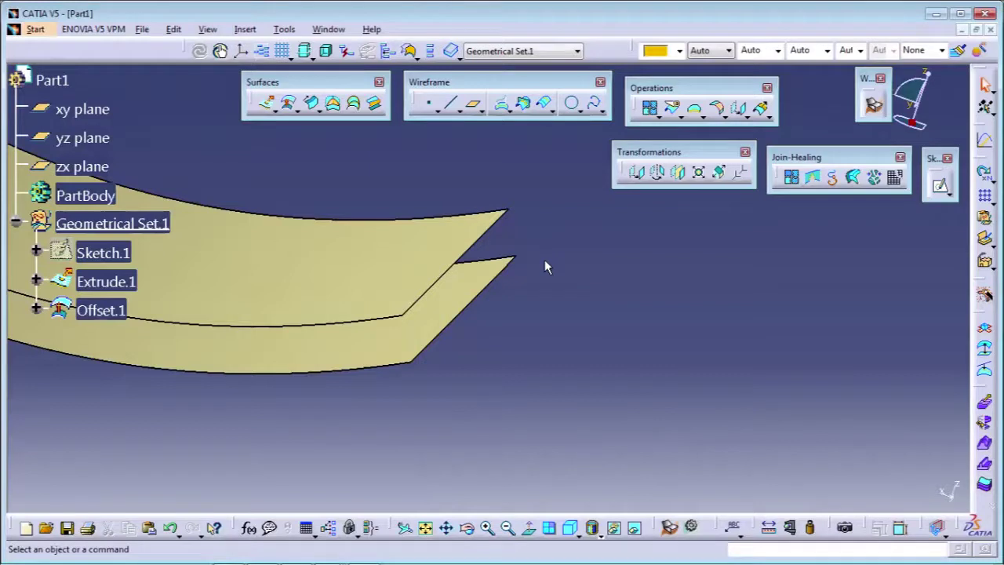
pyautogui.moveTo(476, 248)
pyautogui.mouseDown(button='middle')
pyautogui.moveTo(471, 224)
pyautogui.moveTo(463, 235)
pyautogui.mouseUp(button='middle')
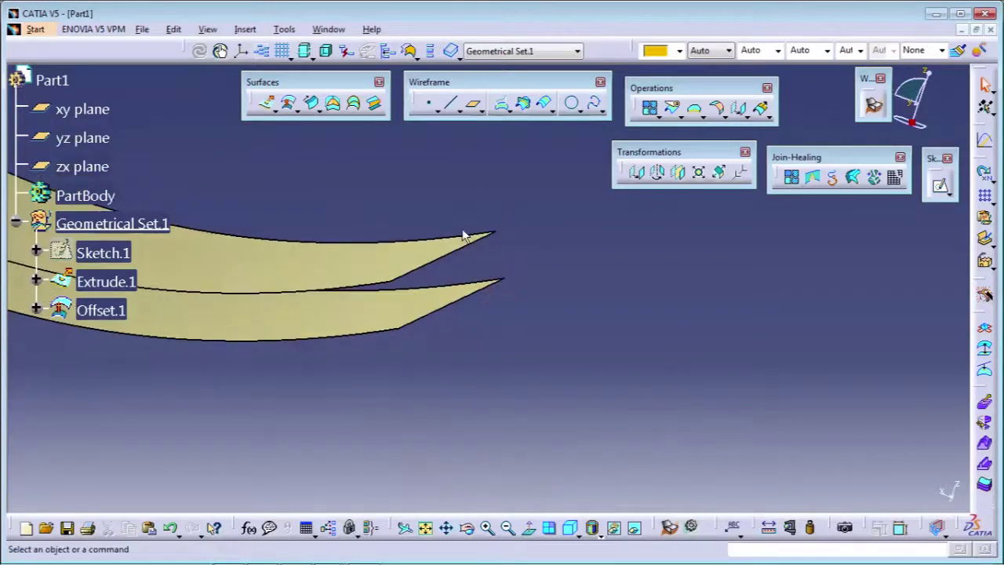
pyautogui.click(473, 249)
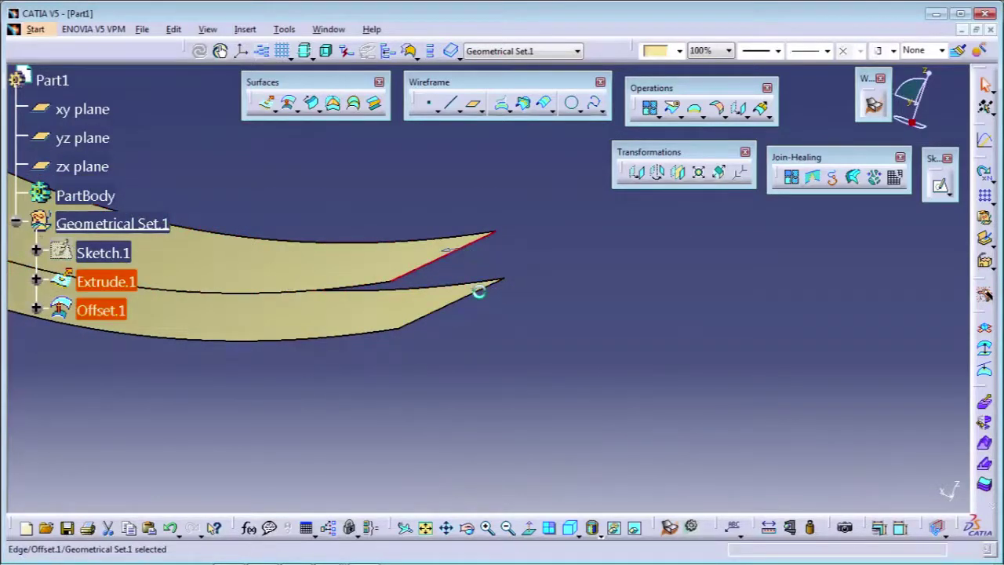
pyautogui.click(478, 291)
pyautogui.click(526, 233)
pyautogui.moveTo(509, 246); pyautogui.dragTo(511, 162, button='middle')
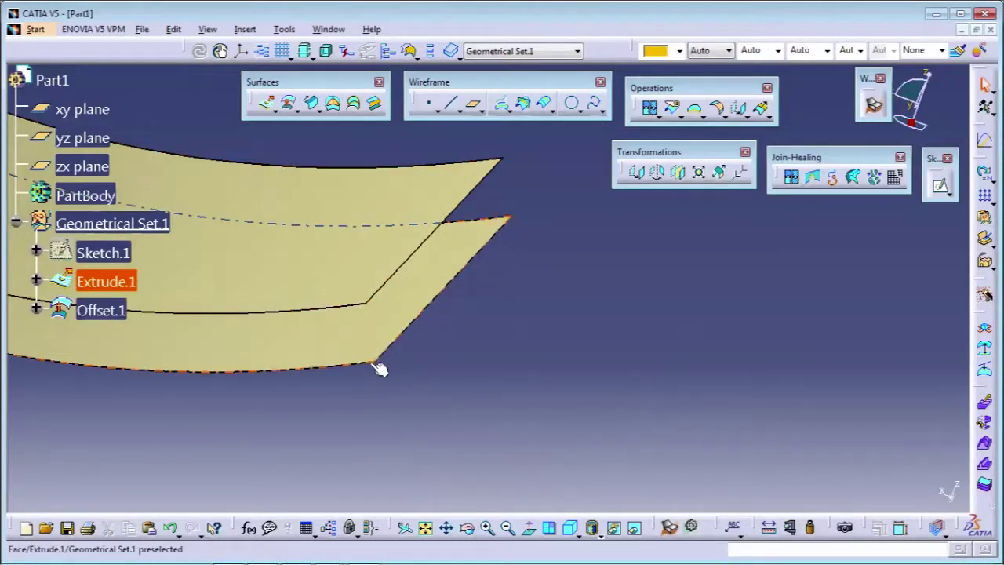
pyautogui.moveTo(408, 336); pyautogui.dragTo(484, 224, button='middle')
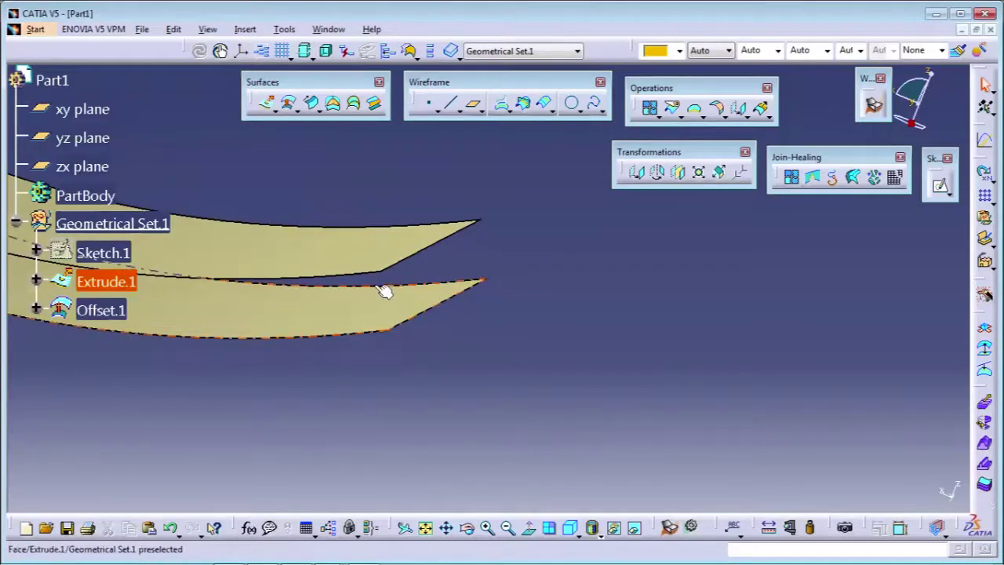
pyautogui.moveTo(388, 278); pyautogui.dragTo(337, 365, button='middle')
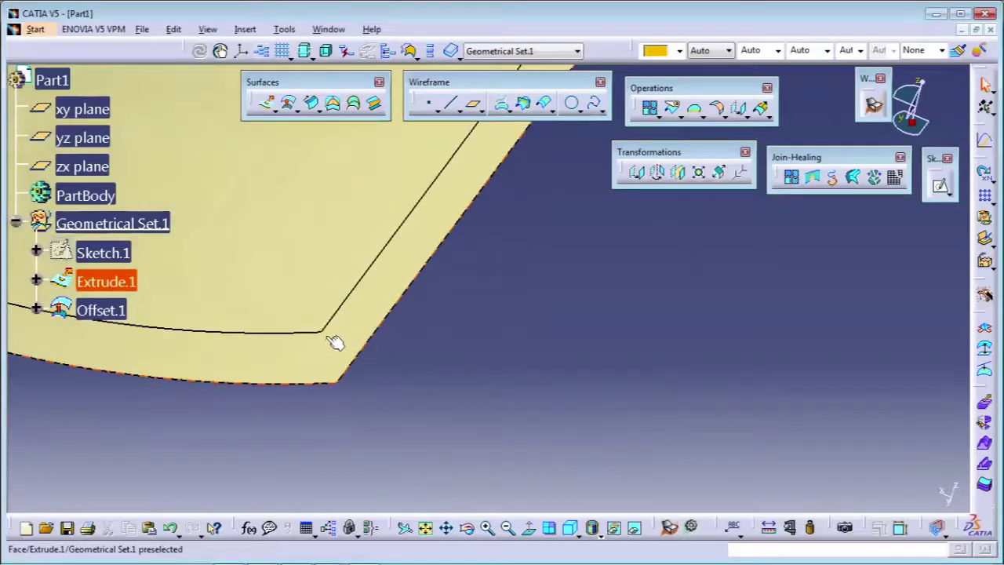
pyautogui.moveTo(424, 345); pyautogui.dragTo(484, 274, button='middle')
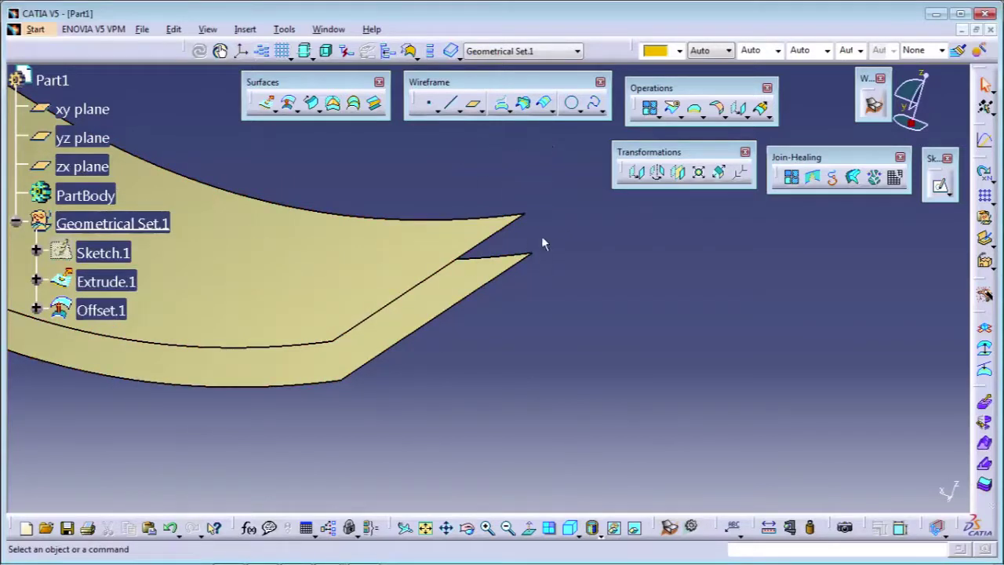
# Create a point-point line from the offset surface's far end corner to the matching corner of the extruded surface
pyautogui.click(452, 108)
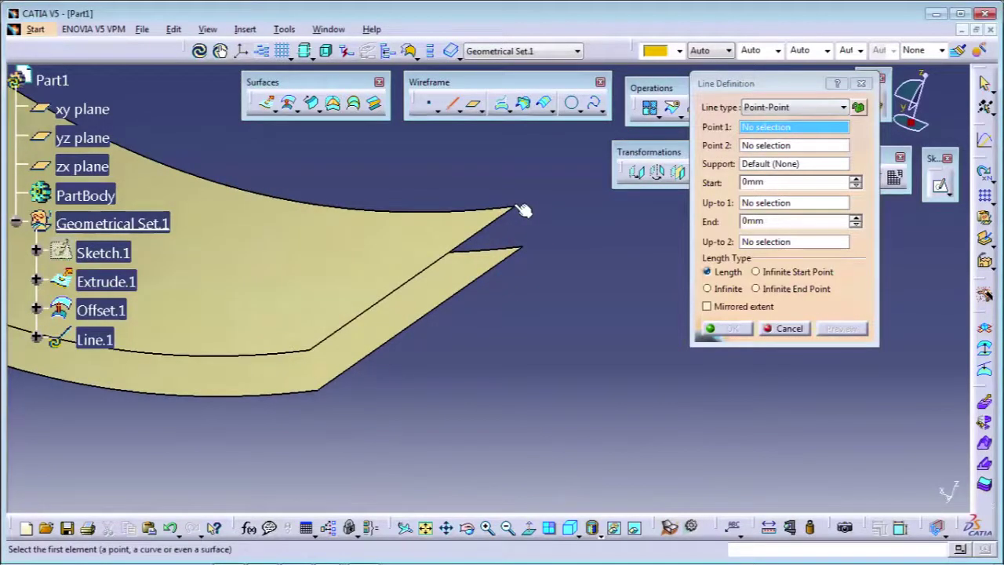
pyautogui.click(512, 203)
pyautogui.click(522, 250)
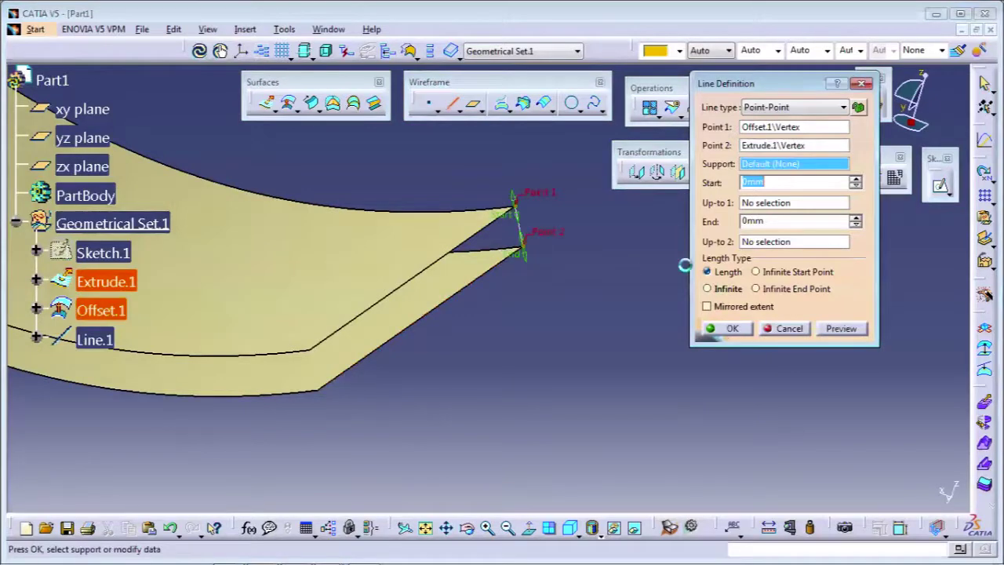
pyautogui.click(729, 329)
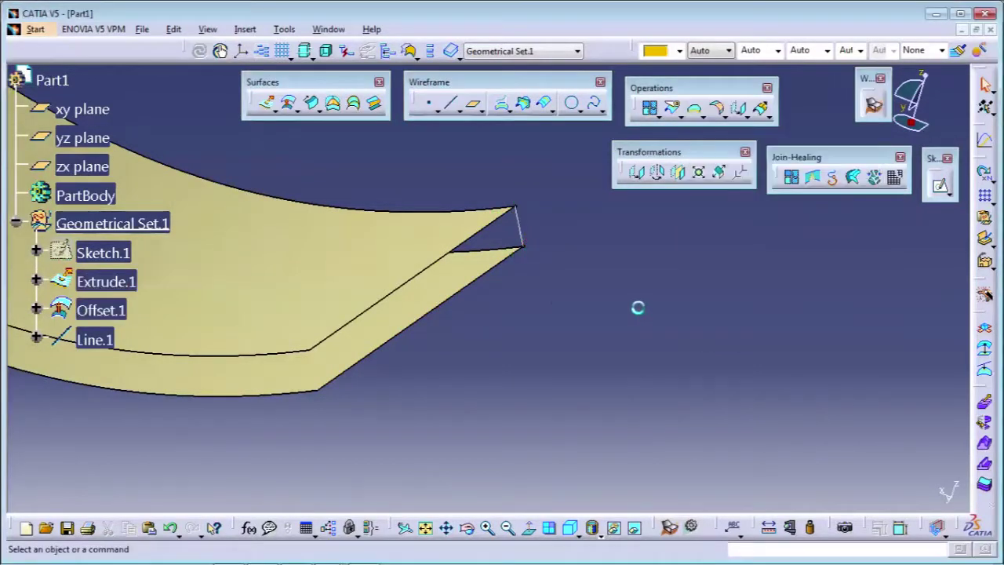
# Create a second point-point line joining the near end corners of the offset and extruded surfaces
pyautogui.moveTo(506, 287); pyautogui.dragTo(533, 235, button='middle')
pyautogui.click(474, 103)
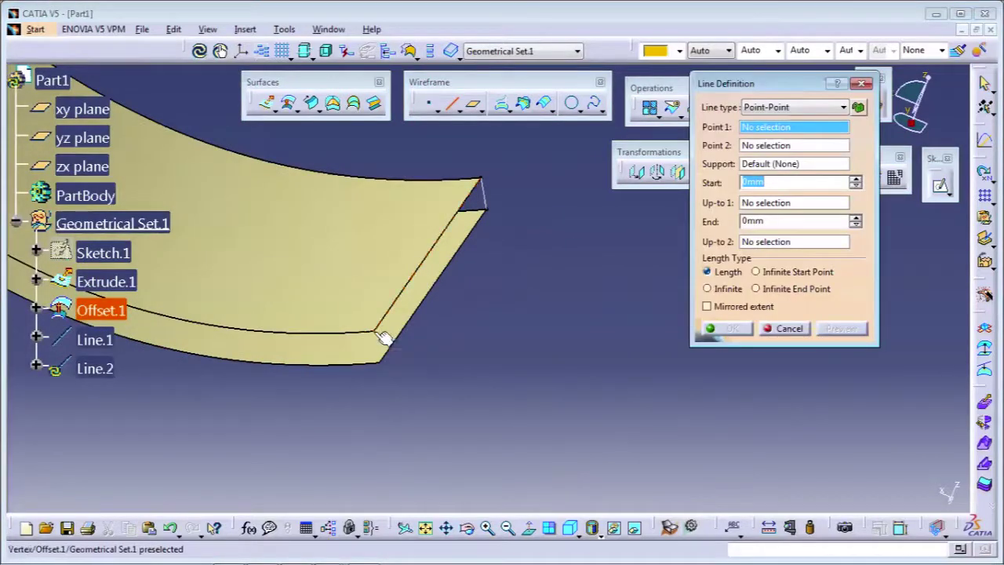
pyautogui.click(374, 331)
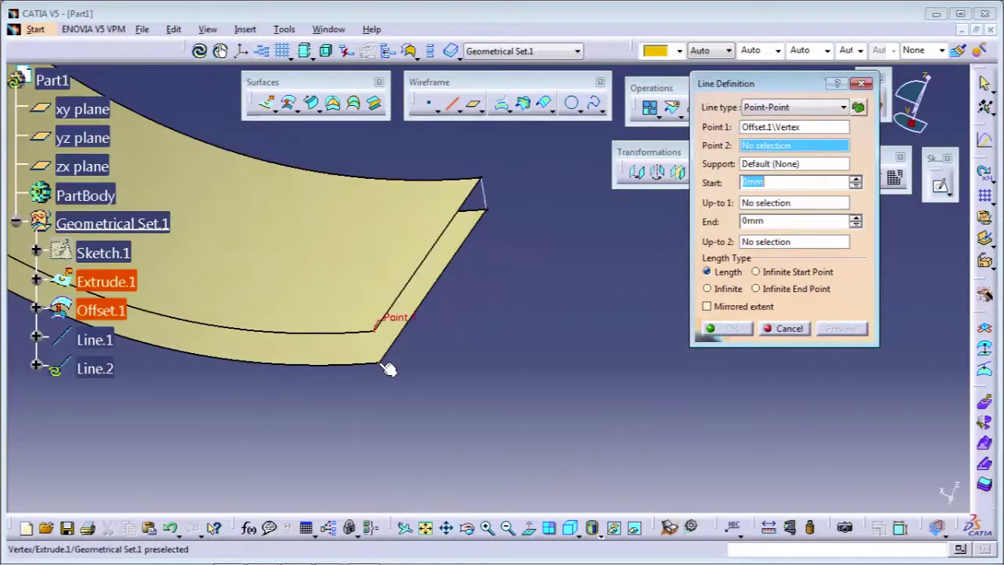
pyautogui.click(727, 327)
# Fill the open end with a surface bounded by the extruded surface's end edge, Line.1, the offset surface's end edge and Line.2
pyautogui.moveTo(457, 348); pyautogui.dragTo(479, 310, button='middle')
pyautogui.click(470, 292)
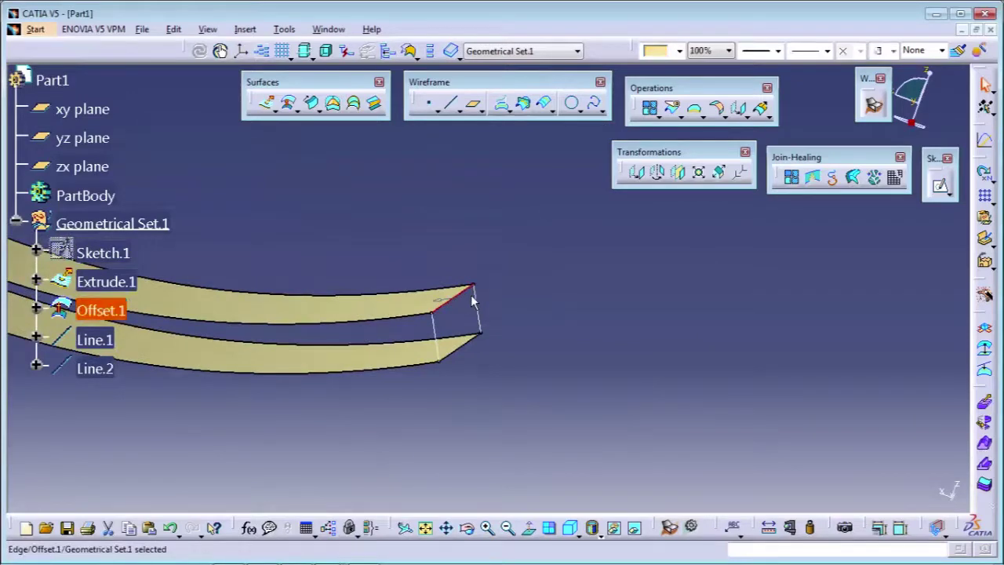
pyautogui.click(474, 295)
pyautogui.click(461, 346)
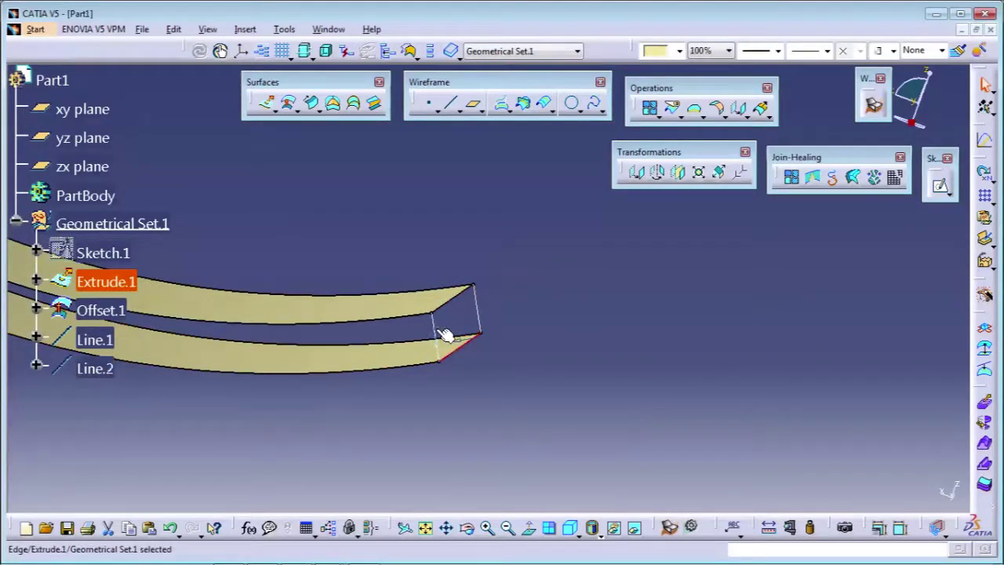
pyautogui.click(481, 313)
pyautogui.click(521, 234)
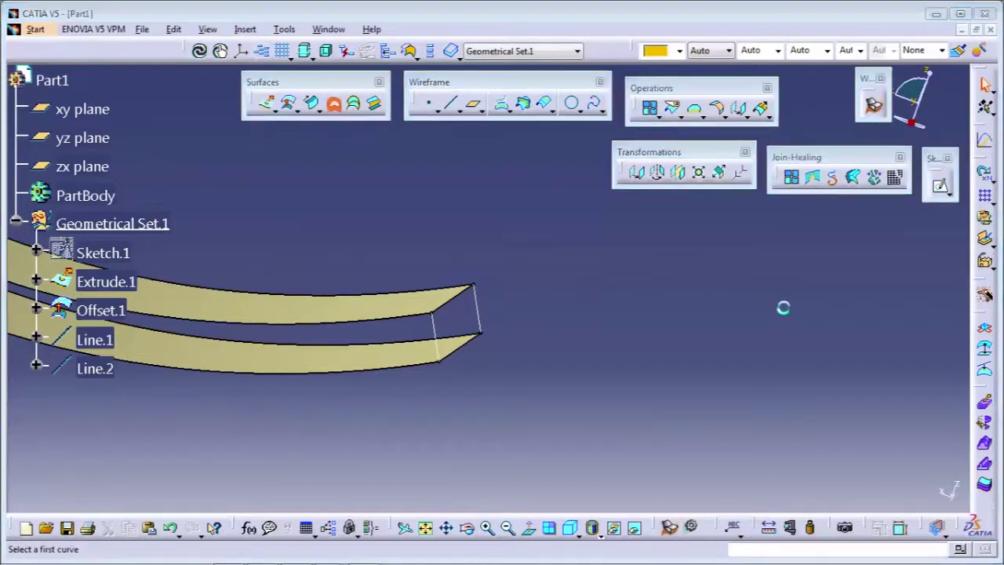
pyautogui.moveTo(512, 334); pyautogui.dragTo(489, 316, button='middle')
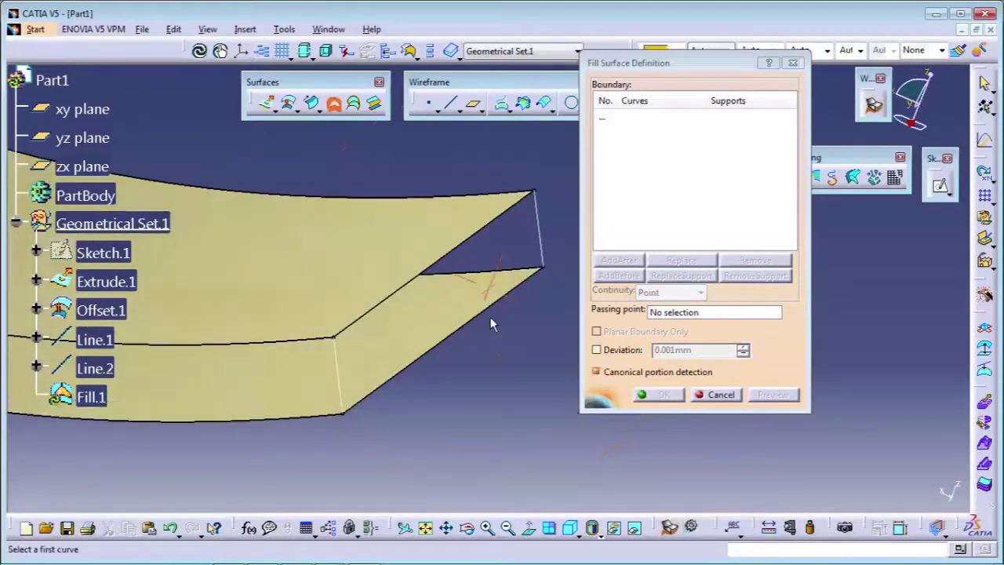
pyautogui.moveTo(464, 356); pyautogui.dragTo(441, 358, button='middle')
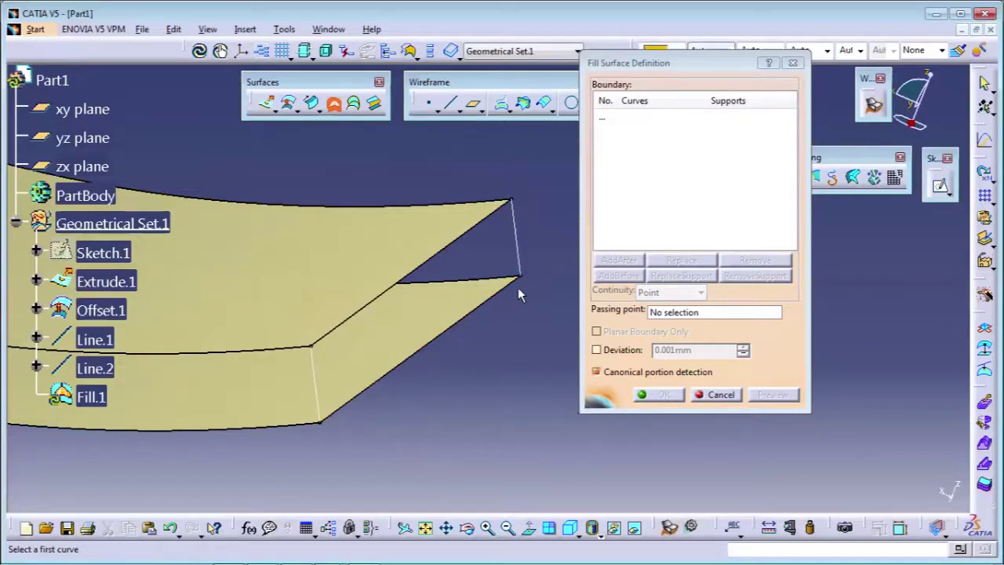
pyautogui.click(458, 333)
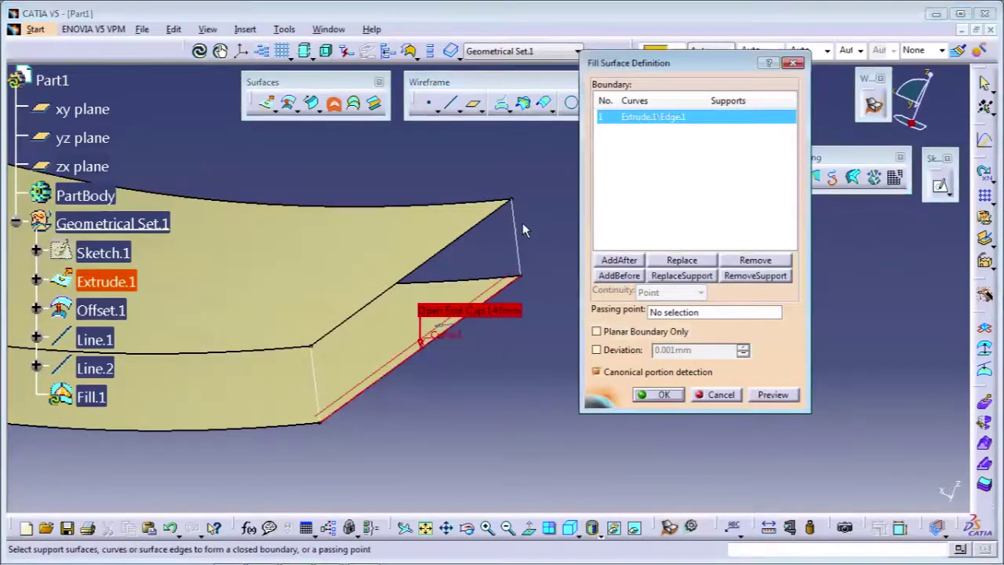
pyautogui.click(518, 235)
pyautogui.click(470, 239)
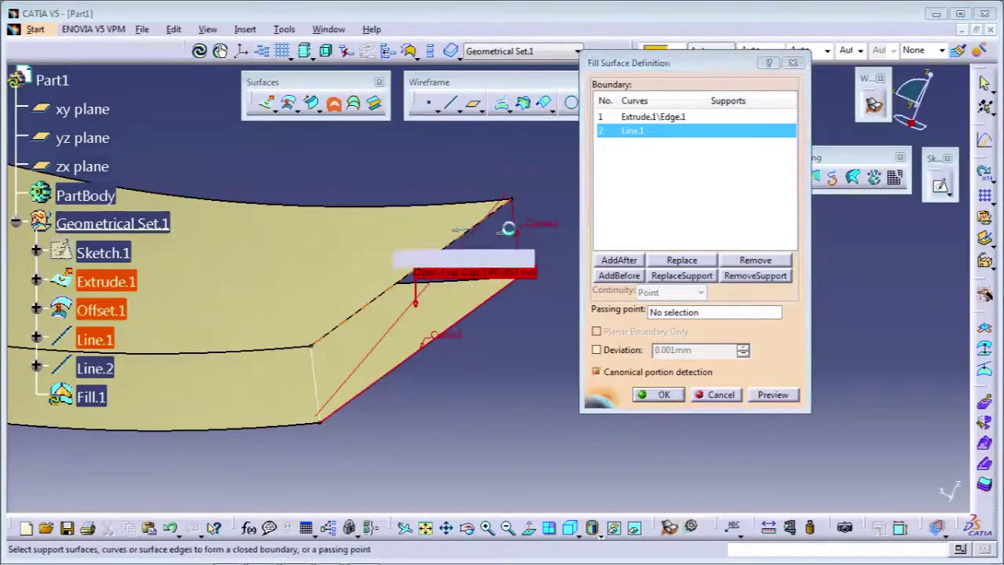
pyautogui.click(321, 383)
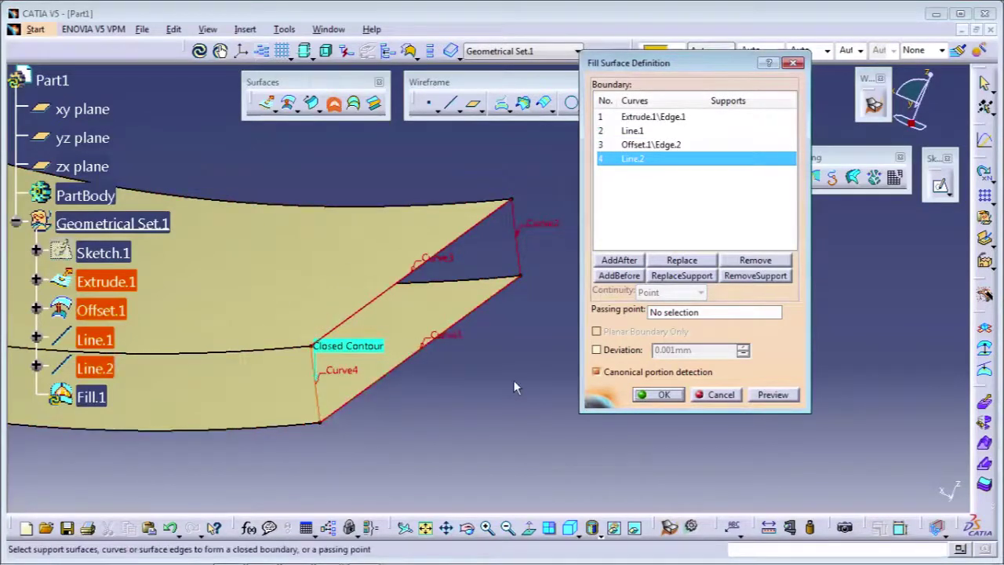
pyautogui.click(663, 394)
# Hide the two connecting lines at the corners of the filled end
pyautogui.moveTo(486, 309); pyautogui.dragTo(569, 227, button='middle')
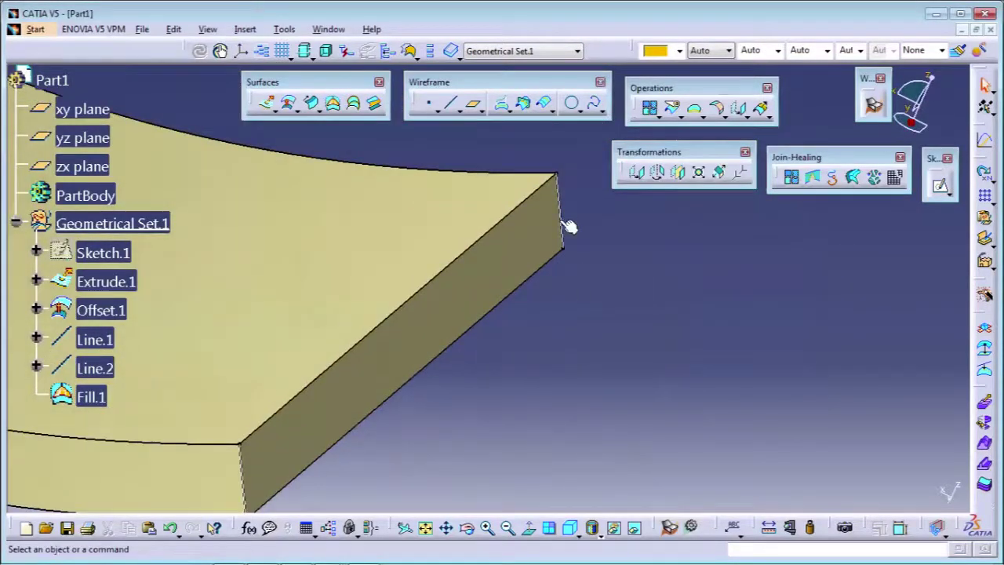
pyautogui.rightClick(561, 228)
pyautogui.click(611, 267)
pyautogui.moveTo(551, 303); pyautogui.dragTo(661, 212, button='middle')
pyautogui.rightClick(350, 379)
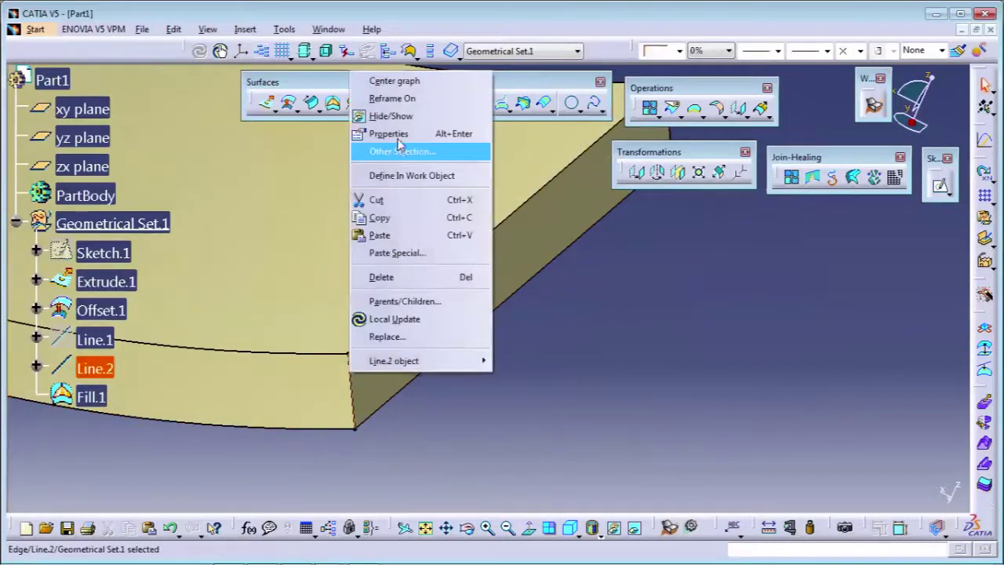
pyautogui.click(399, 116)
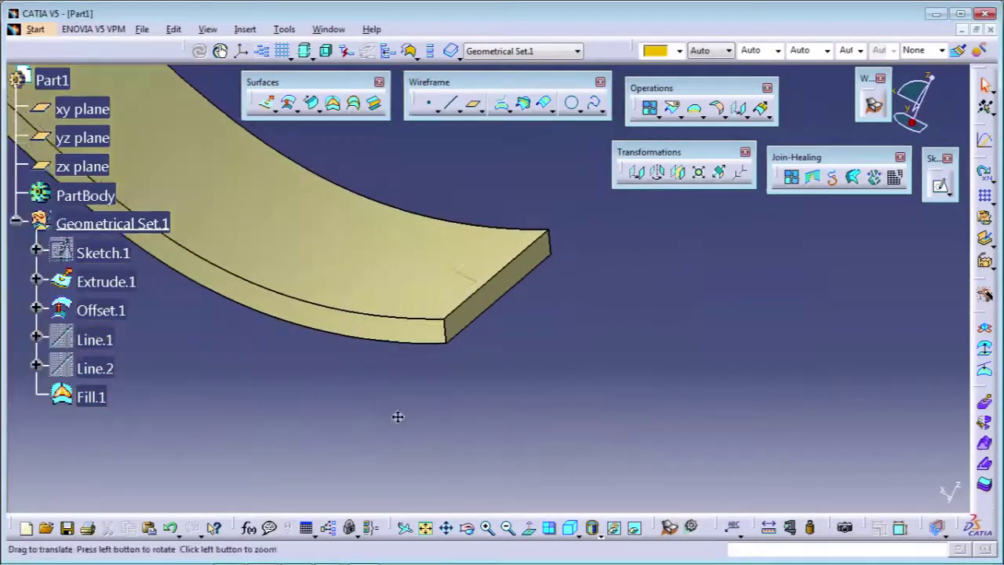
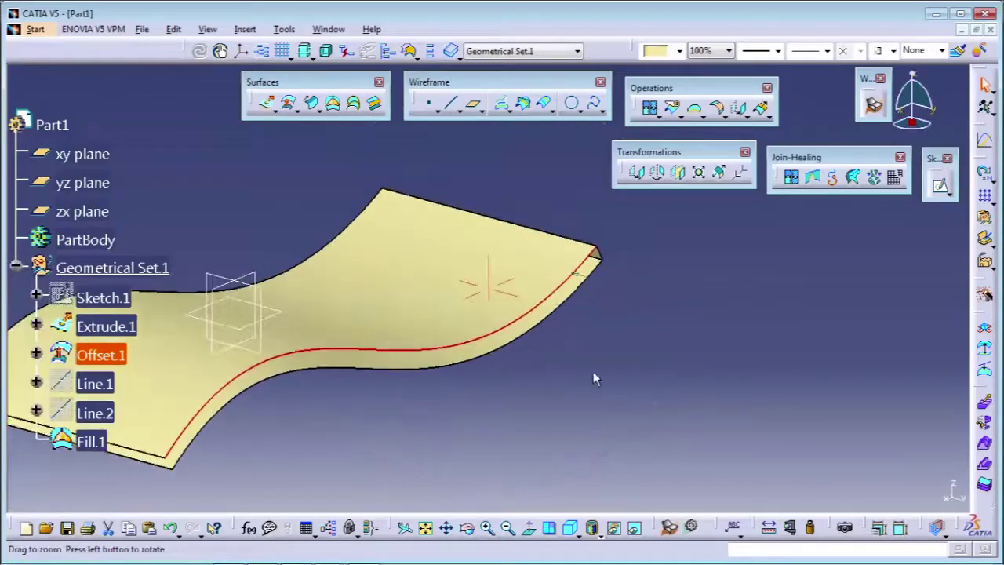
# Examine the open long side between the offset and extruded surfaces, from the filled end to the opposite corner
pyautogui.moveTo(537, 345)
pyautogui.mouseDown(button='middle')
pyautogui.moveTo(528, 375)
pyautogui.moveTo(544, 343)
pyautogui.mouseUp(button='middle')
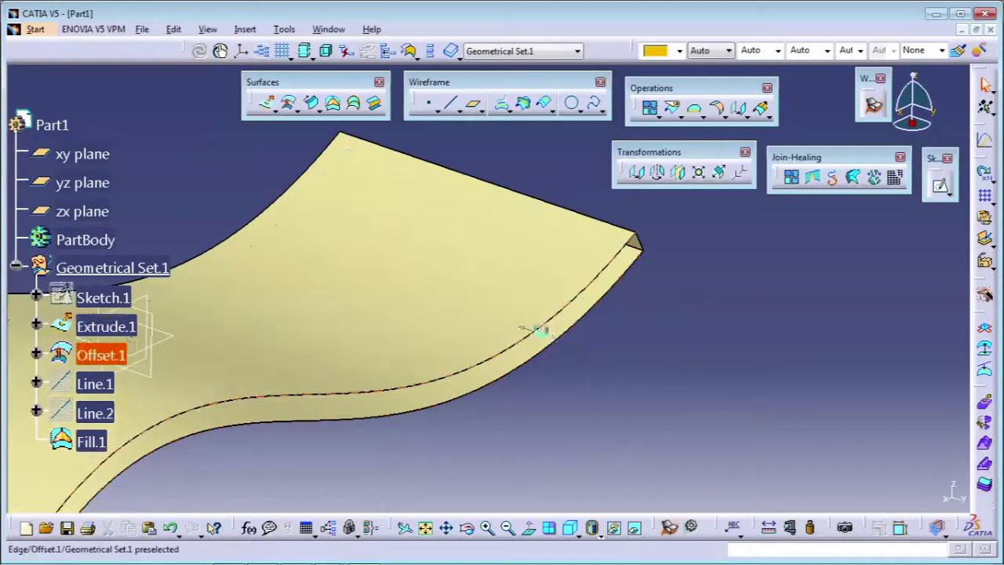
pyautogui.click(538, 329)
pyautogui.click(630, 334)
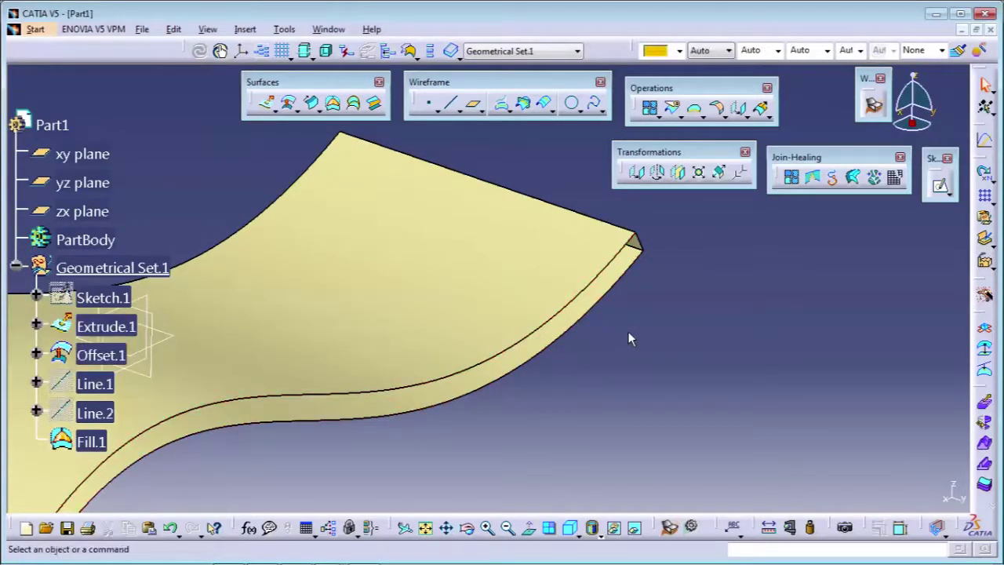
pyautogui.moveTo(541, 328); pyautogui.dragTo(564, 243, button='middle')
pyautogui.click(504, 332)
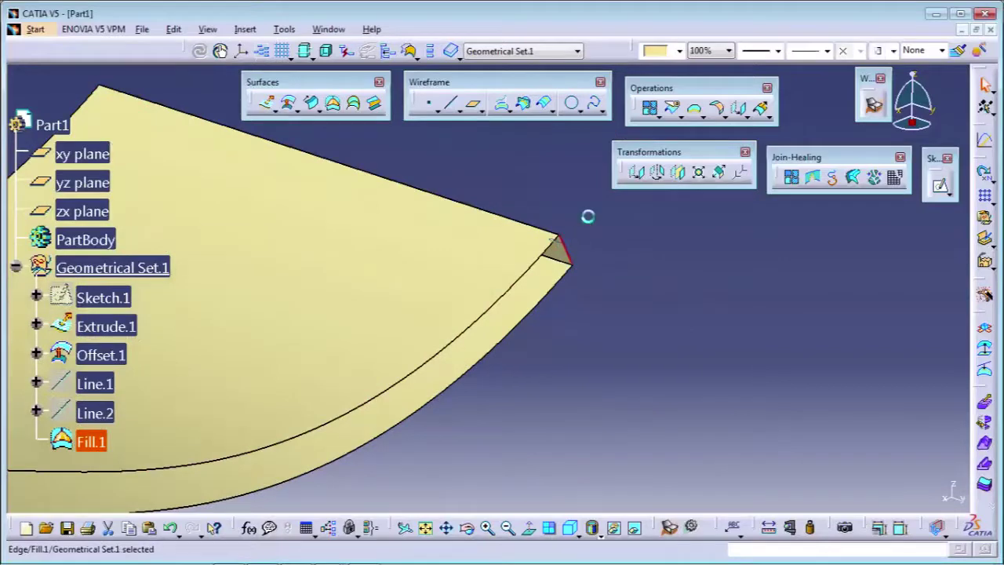
pyautogui.click(588, 217)
pyautogui.moveTo(549, 285); pyautogui.dragTo(509, 363, button='middle')
pyautogui.click(548, 284)
pyautogui.moveTo(206, 483); pyautogui.dragTo(327, 389, button='middle')
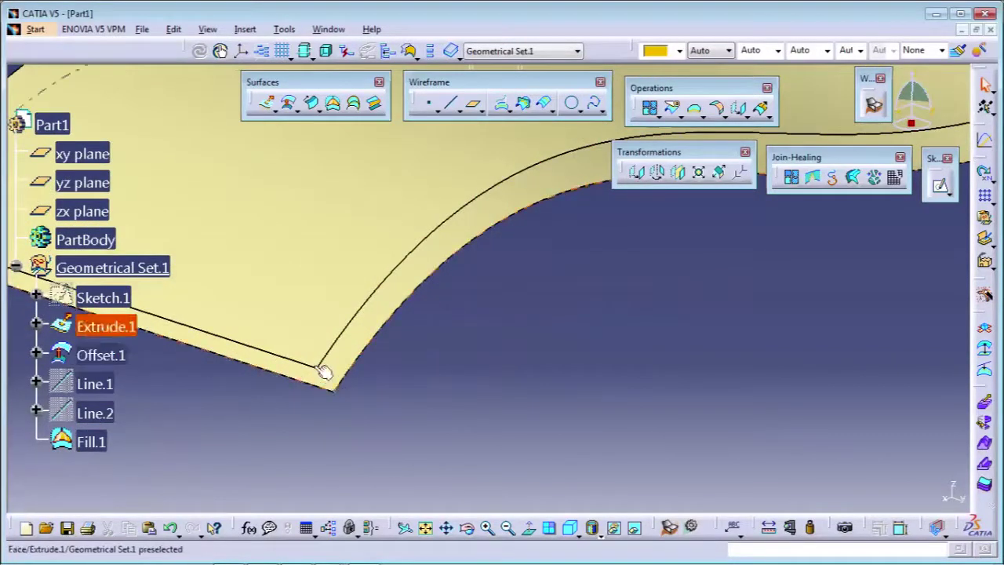
# Start a blend surface from the offset surface's open long edge to the matching long edge of the extruded surface
pyautogui.moveTo(548, 343); pyautogui.dragTo(627, 352, button='middle')
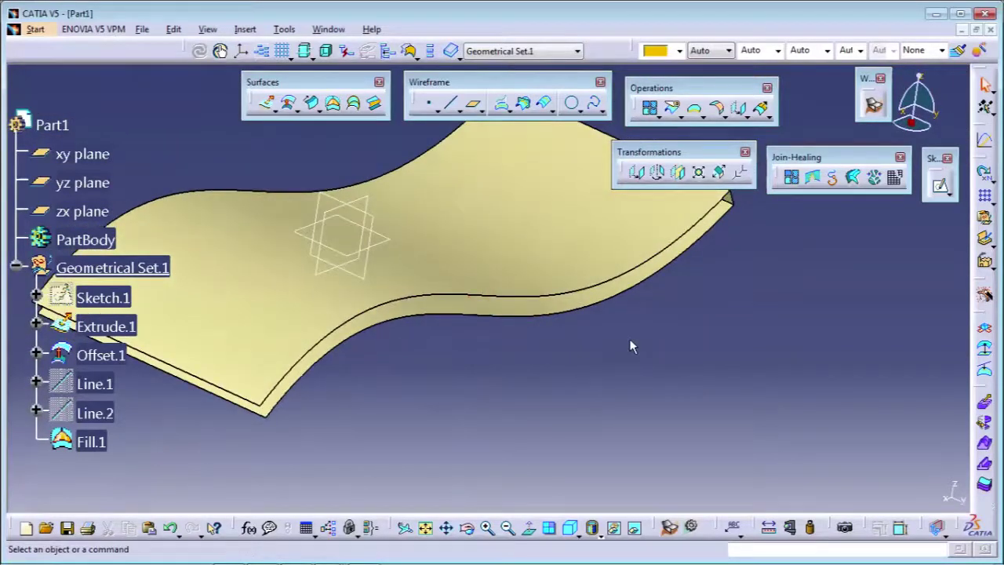
pyautogui.moveTo(568, 315); pyautogui.dragTo(672, 352, button='middle')
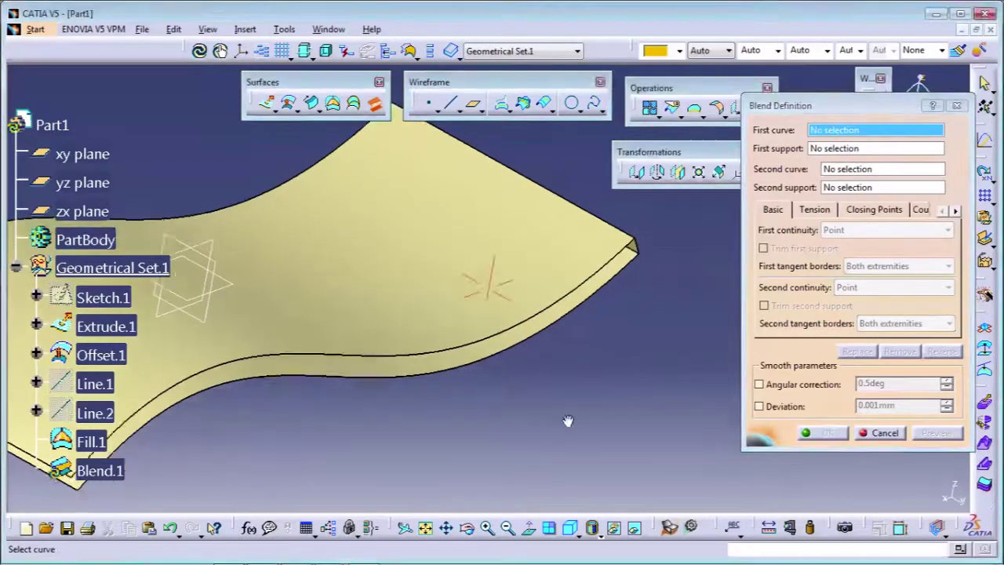
pyautogui.click(618, 288)
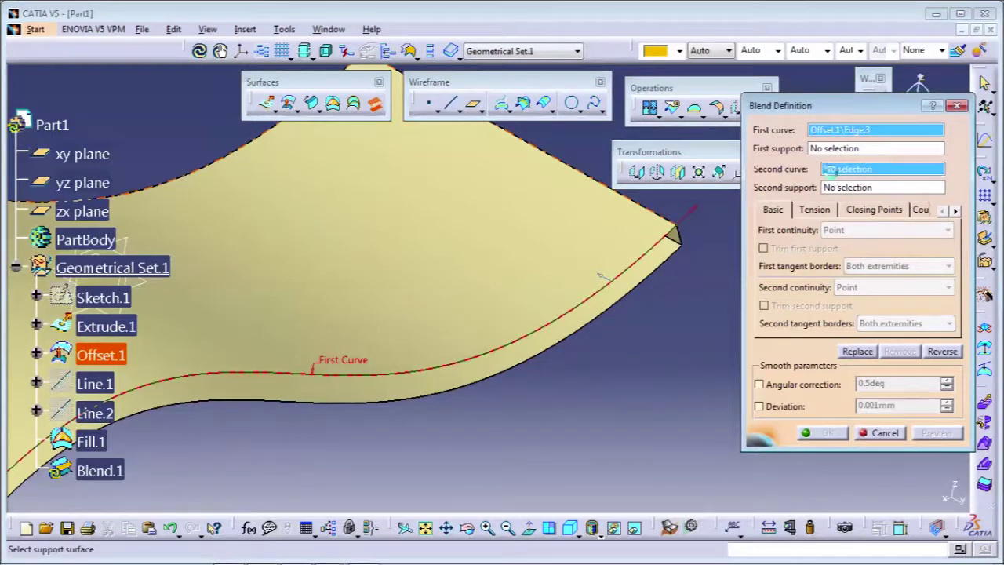
pyautogui.moveTo(545, 366); pyautogui.dragTo(551, 358, button='middle')
pyautogui.click(567, 345)
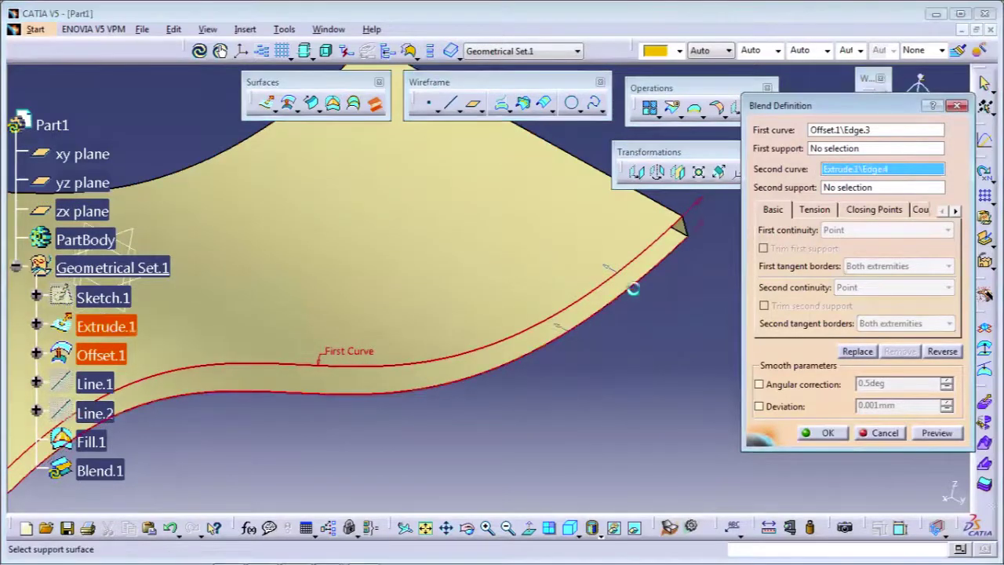
# Preview the blend with Offset.1 as the first support, Extrude.1 as the second support and Tangency continuity on both
pyautogui.moveTo(627, 299); pyautogui.dragTo(655, 378, button='middle')
pyautogui.moveTo(591, 387); pyautogui.dragTo(524, 335, button='middle')
pyautogui.moveTo(657, 403); pyautogui.dragTo(557, 375, button='middle')
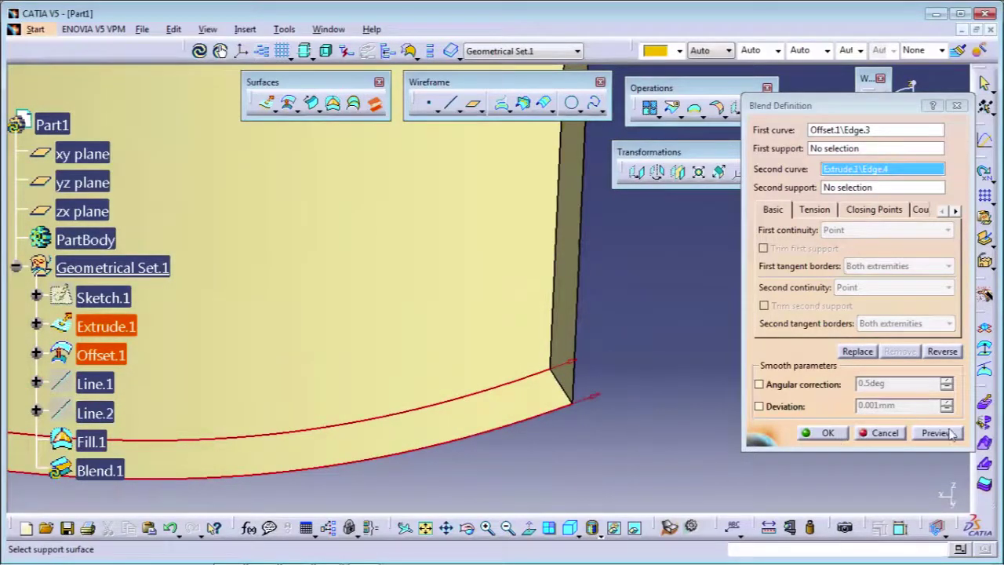
pyautogui.moveTo(615, 376); pyautogui.dragTo(888, 188, button='middle')
pyautogui.click(546, 270)
pyautogui.click(873, 186)
pyautogui.moveTo(612, 369); pyautogui.dragTo(475, 141, button='middle')
pyautogui.click(526, 286)
pyautogui.click(936, 432)
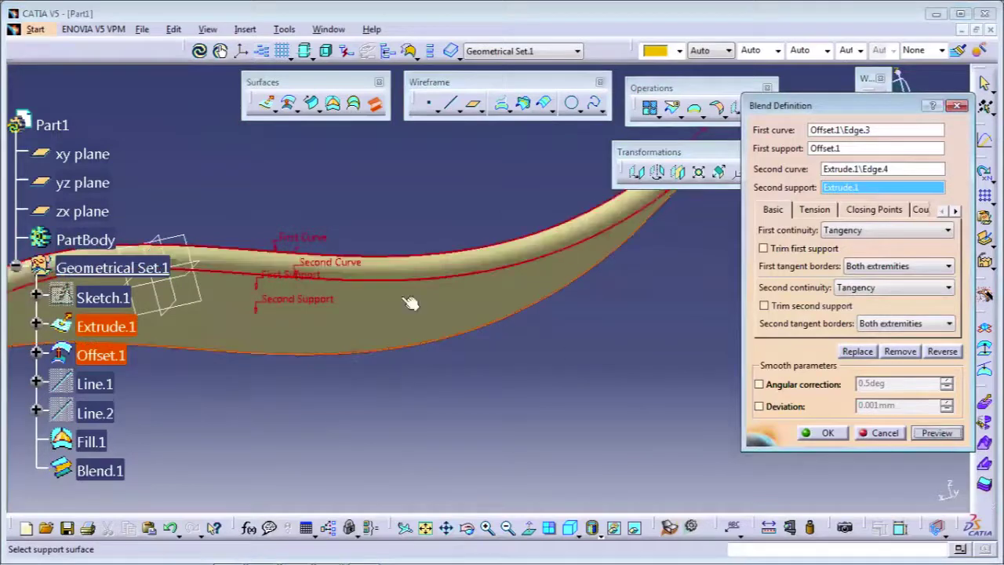
pyautogui.moveTo(410, 302); pyautogui.dragTo(426, 271, button='middle')
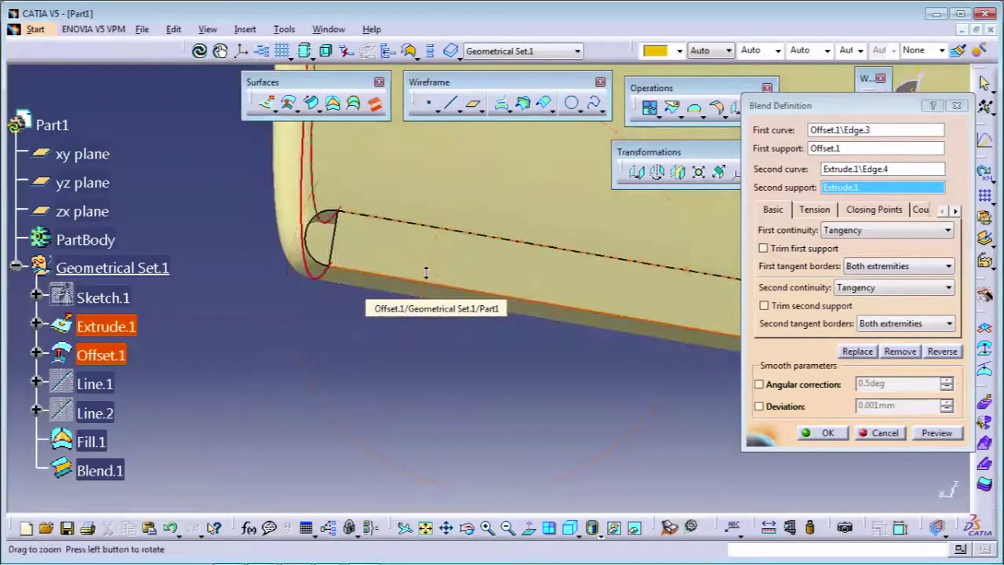
# Clear the first and second supports of the blend and create the surface from the two curves alone
pyautogui.click(839, 148)
pyautogui.rightClick(837, 148)
pyautogui.click(886, 252)
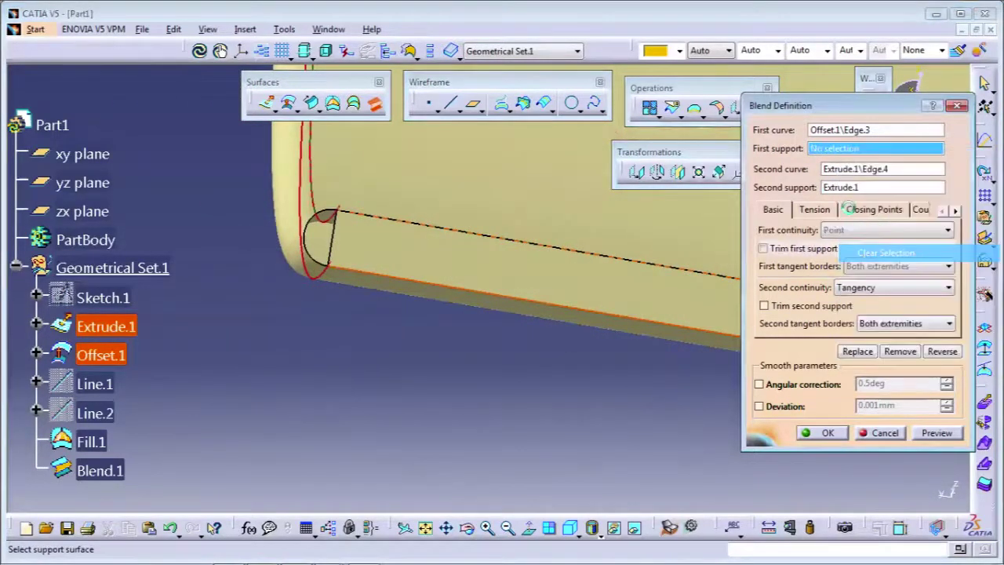
pyautogui.click(841, 188)
pyautogui.rightClick(838, 187)
pyautogui.click(882, 292)
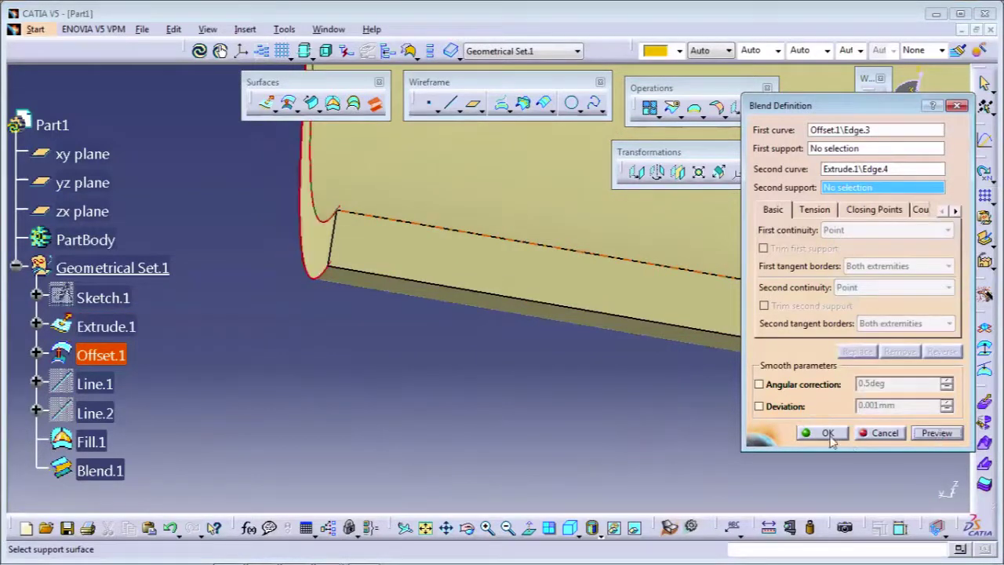
pyautogui.moveTo(224, 312); pyautogui.dragTo(423, 462, button='middle')
pyautogui.moveTo(352, 305); pyautogui.dragTo(499, 310, button='middle')
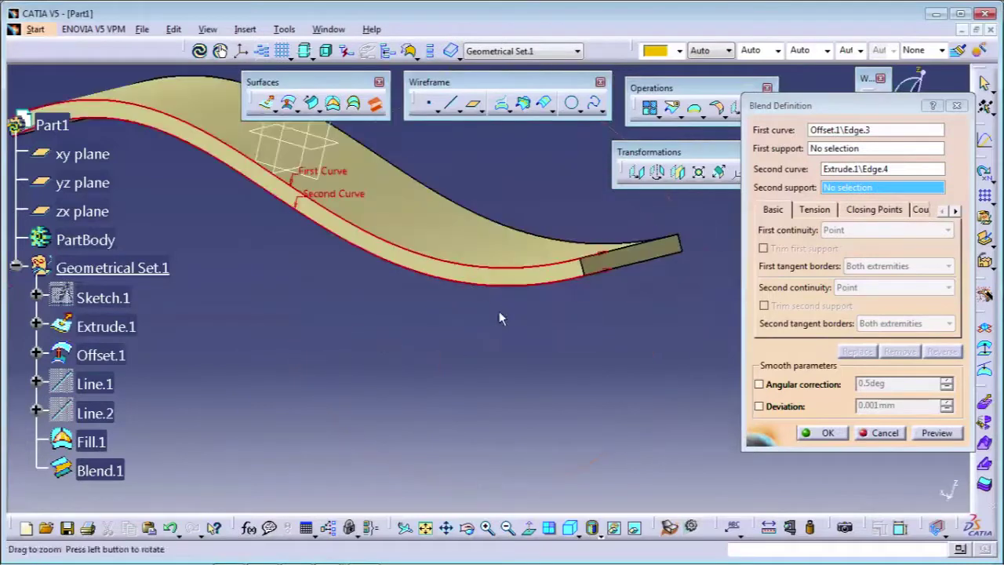
pyautogui.moveTo(11, 250); pyautogui.dragTo(680, 386, button='middle')
pyautogui.click(828, 437)
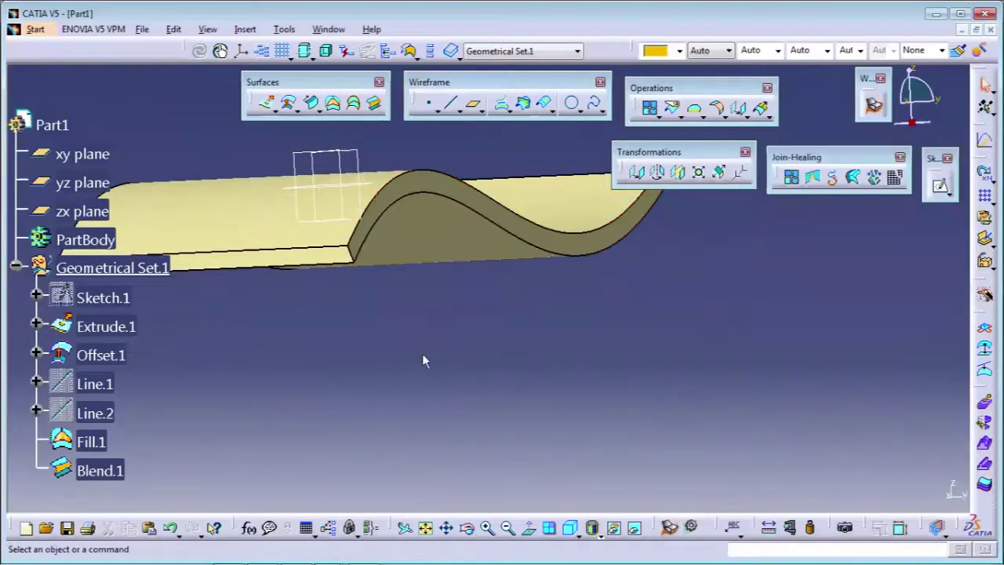
# Measure the offset surface's end edge at the open end and close the measurement
pyautogui.moveTo(423, 358)
pyautogui.mouseDown(button='middle')
pyautogui.moveTo(500, 343)
pyautogui.moveTo(415, 301)
pyautogui.moveTo(462, 349)
pyautogui.moveTo(656, 298)
pyautogui.moveTo(462, 269)
pyautogui.moveTo(561, 304)
pyautogui.moveTo(309, 262)
pyautogui.mouseUp(button='middle')
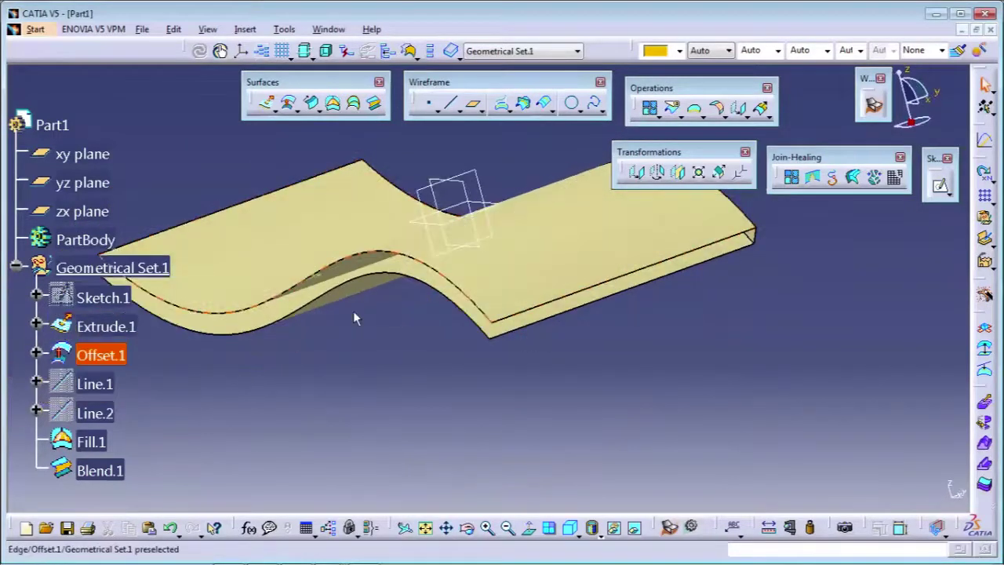
pyautogui.moveTo(488, 331); pyautogui.dragTo(314, 329, button='middle')
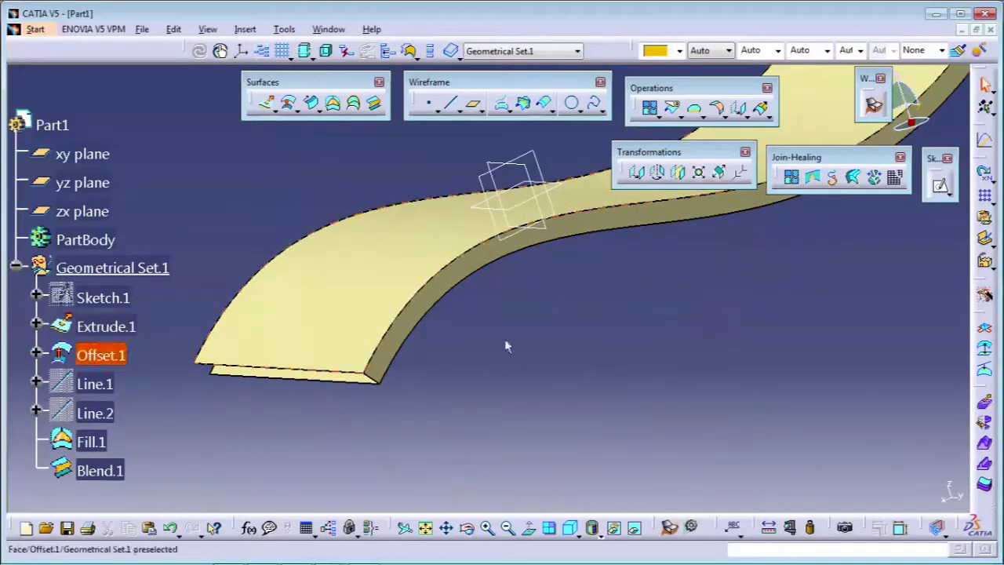
pyautogui.click(464, 269)
pyautogui.moveTo(486, 321); pyautogui.dragTo(549, 360, button='middle')
pyautogui.click(792, 514)
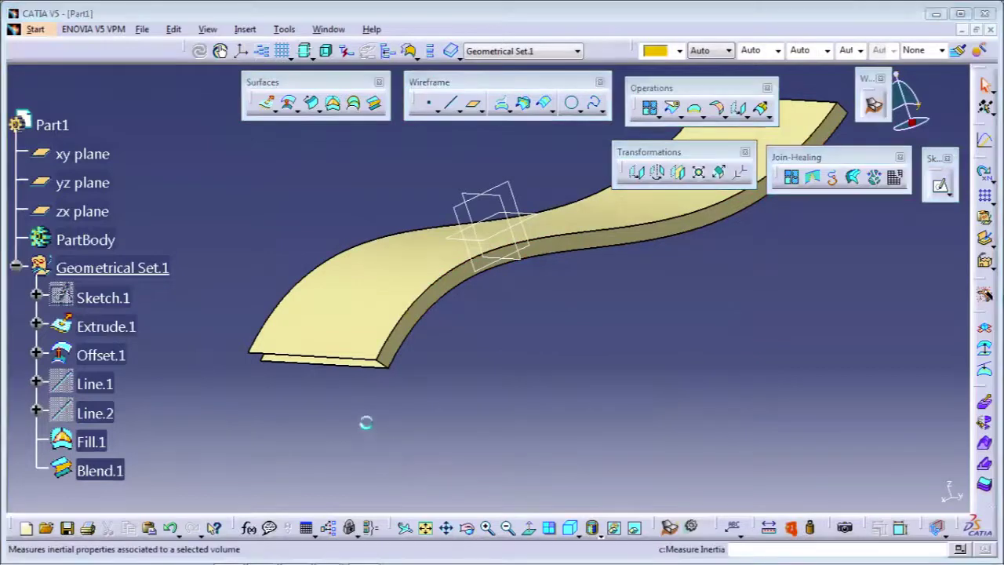
pyautogui.click(349, 357)
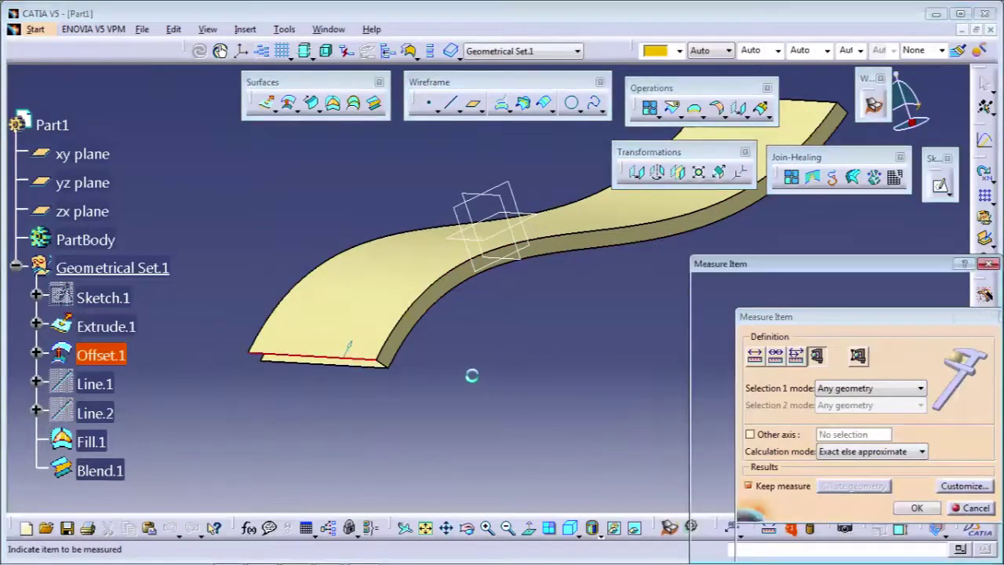
pyautogui.click(987, 264)
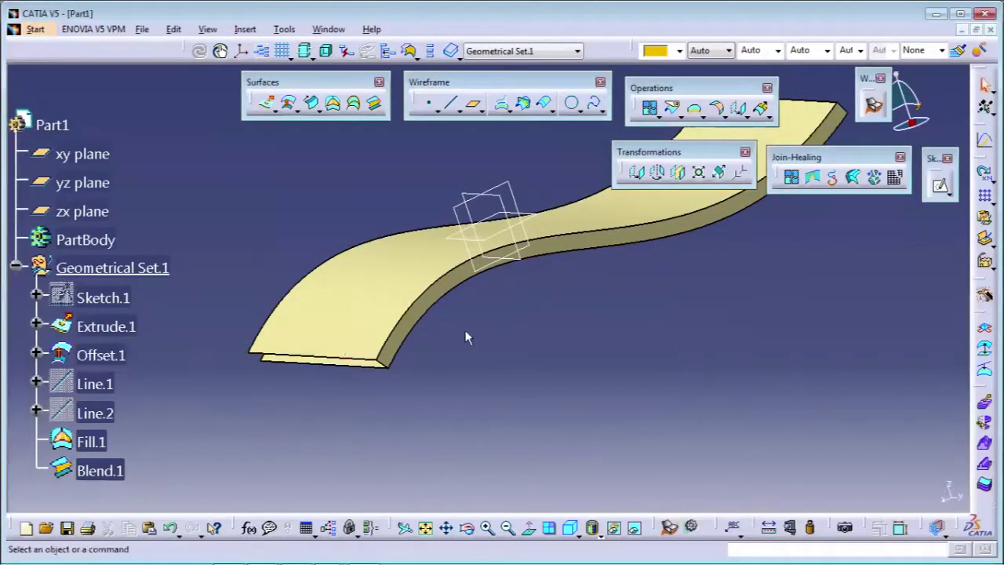
# Offset the blend surface by 140 mm towards the opposite open long side
pyautogui.click(405, 334)
pyautogui.moveTo(452, 321); pyautogui.dragTo(528, 274, button='middle')
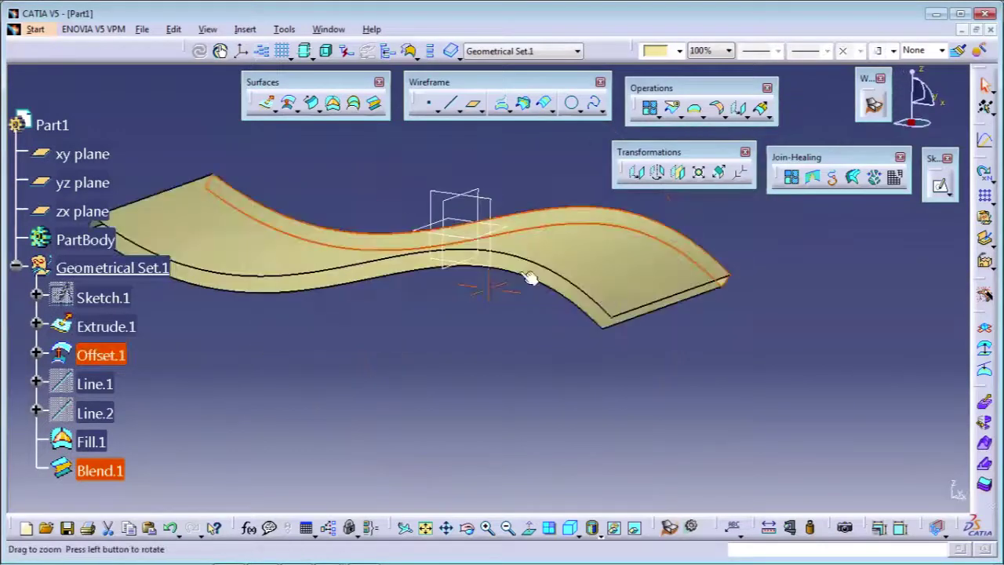
pyautogui.moveTo(522, 335); pyautogui.dragTo(478, 282, button='middle')
pyautogui.click(758, 233)
pyautogui.click(290, 105)
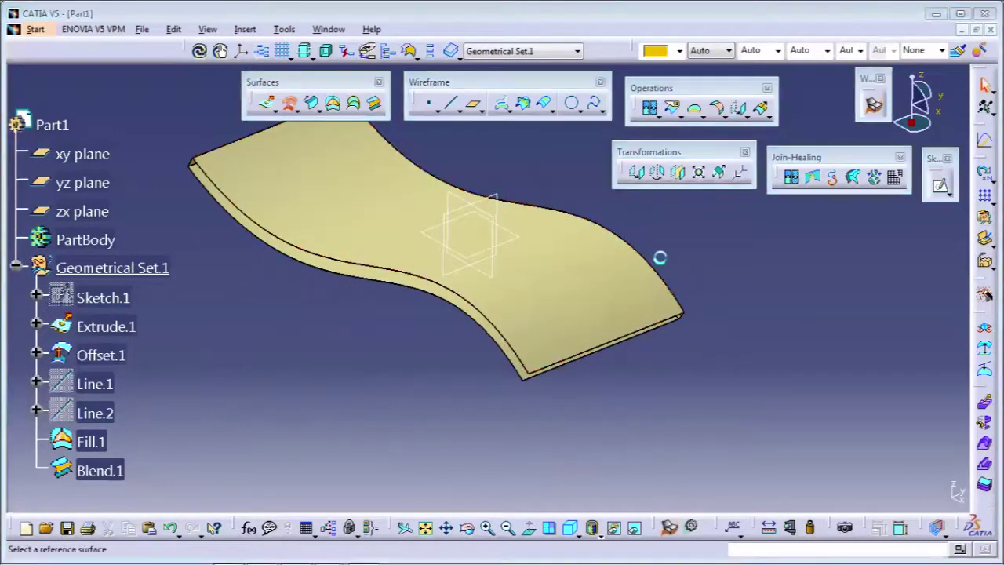
pyautogui.moveTo(448, 287); pyautogui.dragTo(432, 217, button='middle')
pyautogui.click(443, 212)
pyautogui.moveTo(529, 249); pyautogui.dragTo(607, 269, button='middle')
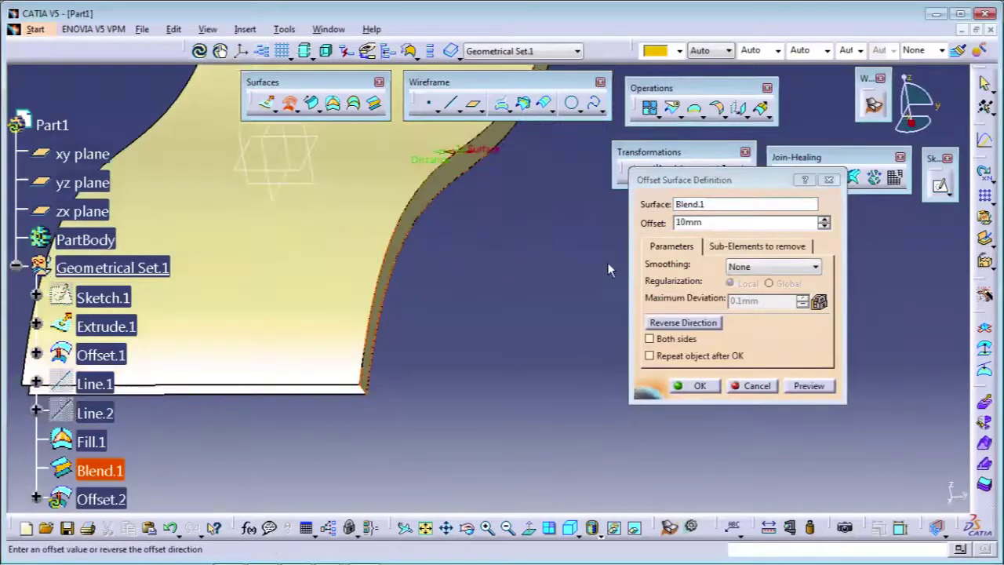
pyautogui.click(711, 223)
pyautogui.write('14')
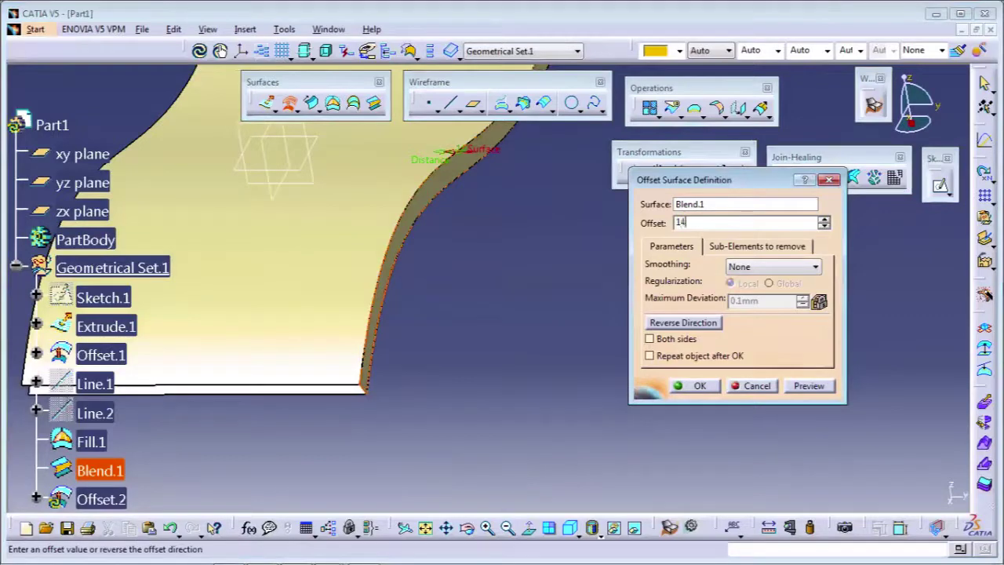
pyautogui.click(819, 388)
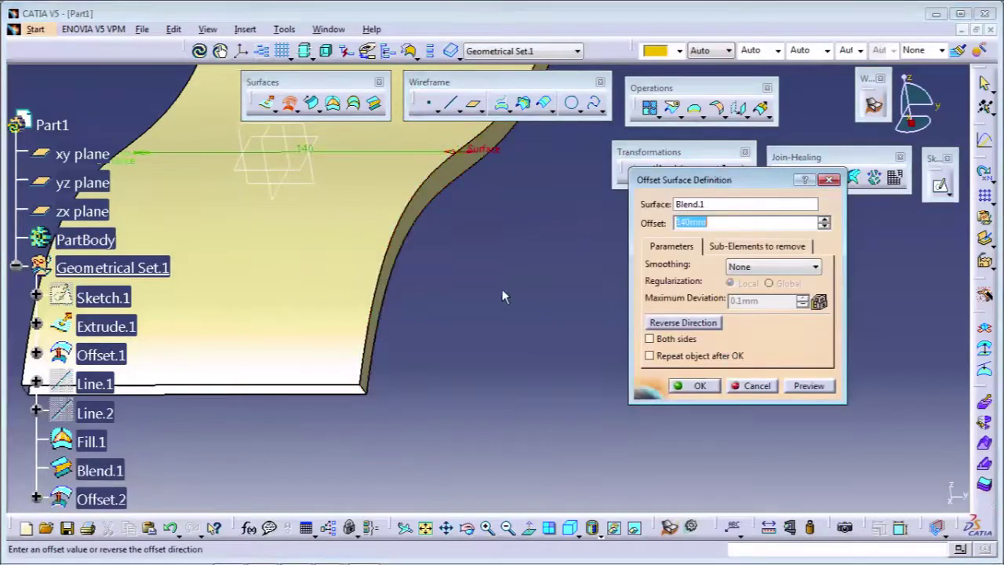
pyautogui.moveTo(504, 298); pyautogui.dragTo(551, 249, button='middle')
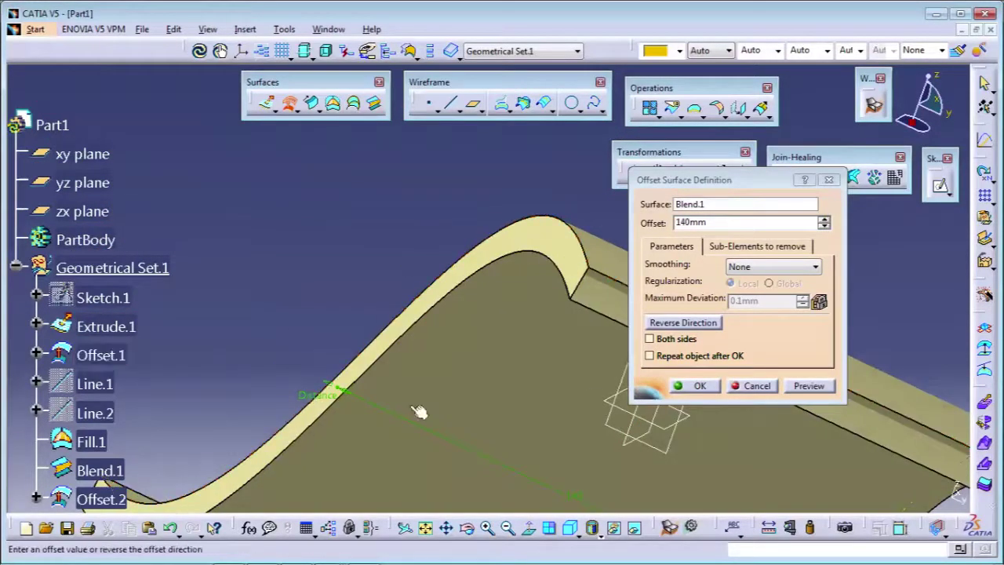
pyautogui.click(687, 385)
# Examine the remaining open end and the four edges bounding it on the offset, extruded and side surfaces
pyautogui.moveTo(531, 274); pyautogui.dragTo(631, 239, button='middle')
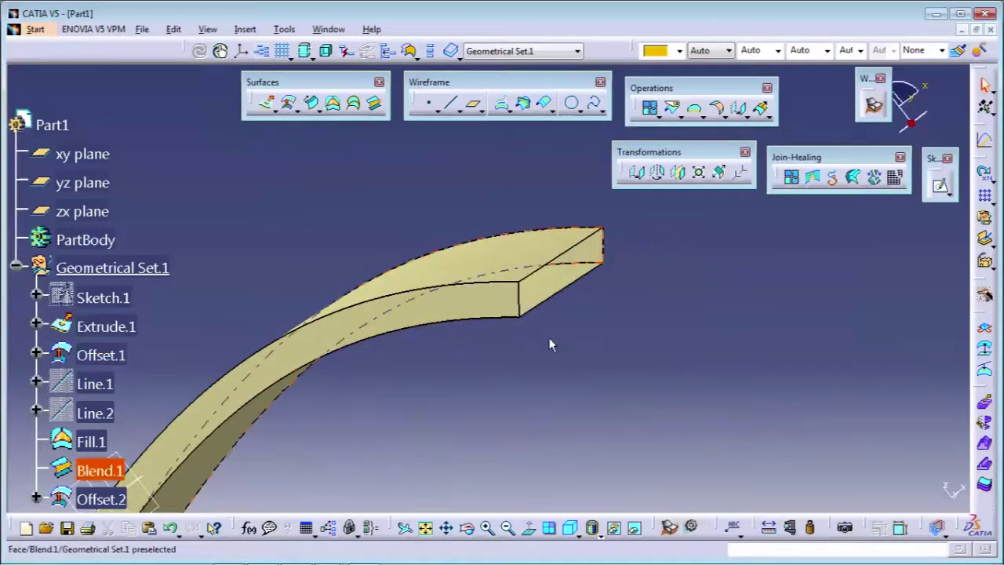
pyautogui.moveTo(625, 300); pyautogui.dragTo(722, 304, button='middle')
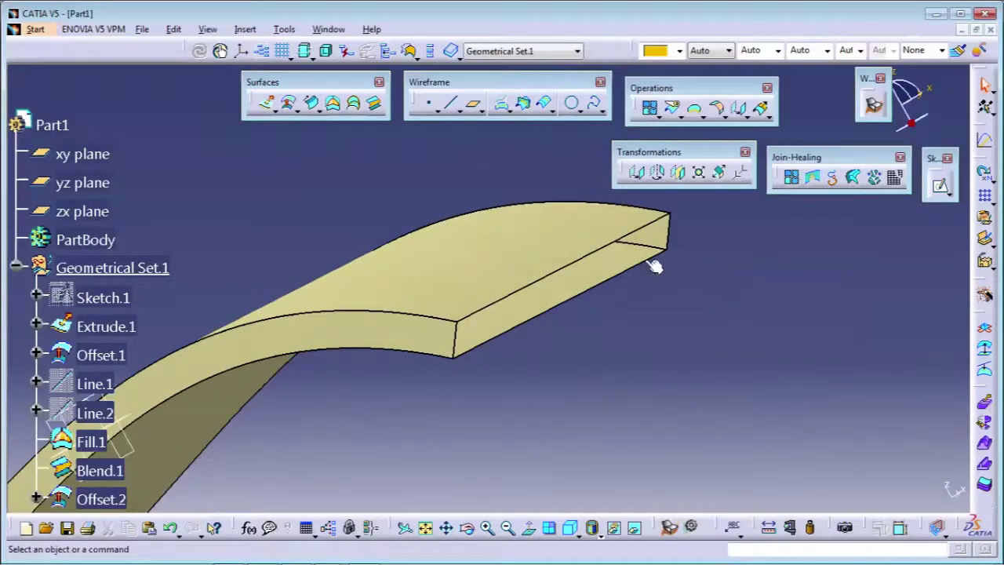
pyautogui.click(596, 249)
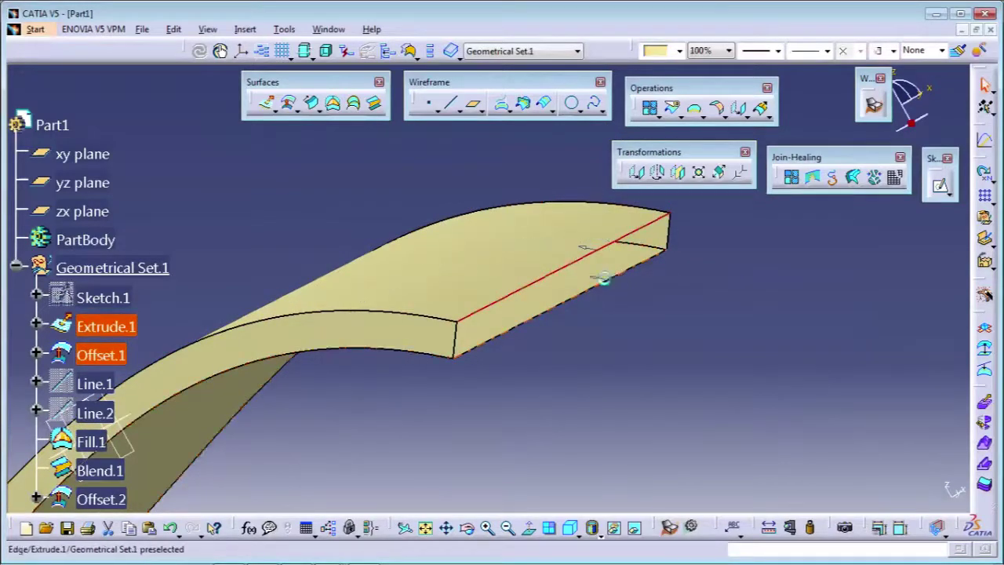
pyautogui.click(729, 255)
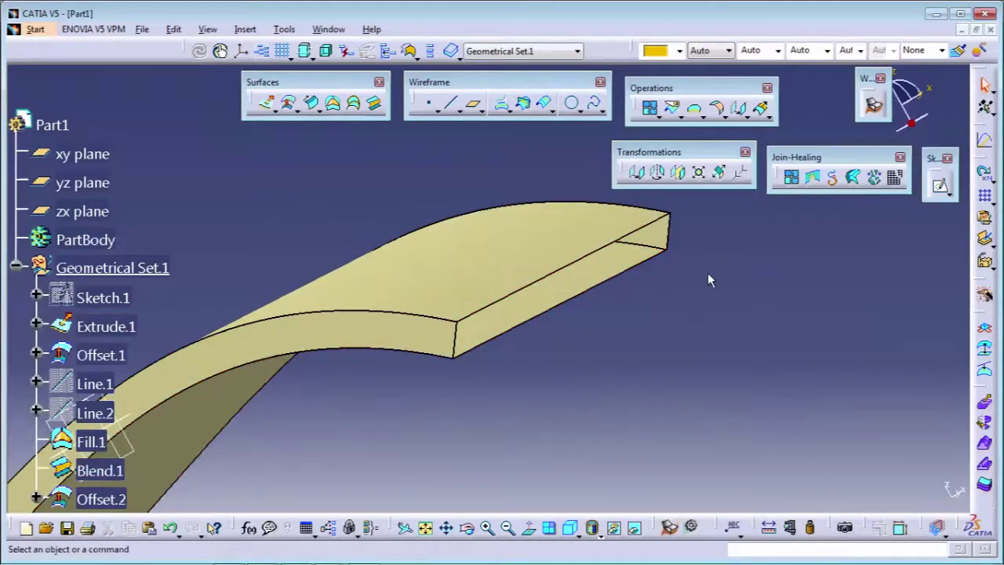
pyautogui.click(557, 340)
pyautogui.moveTo(618, 301); pyautogui.dragTo(657, 246, button='middle')
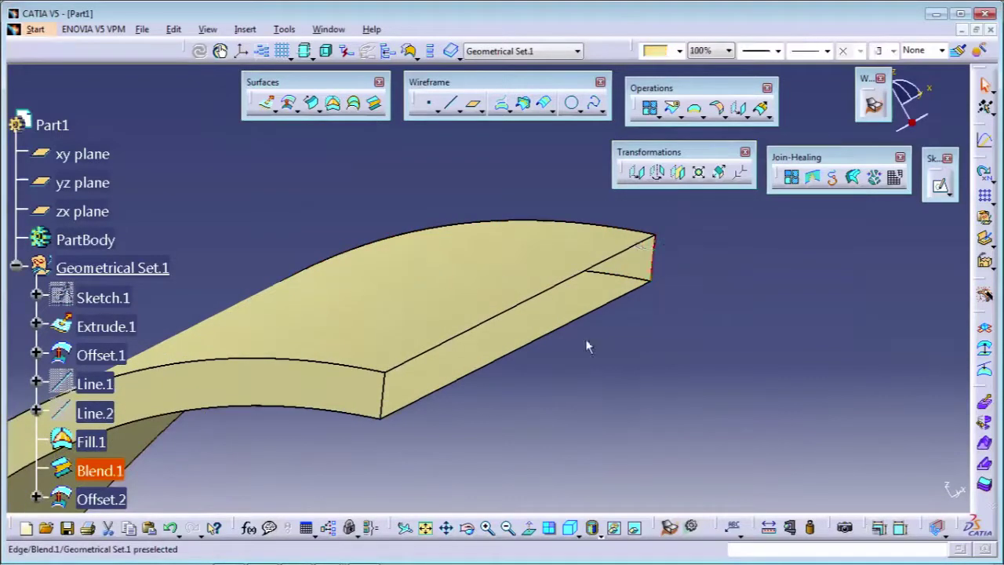
pyautogui.click(796, 320)
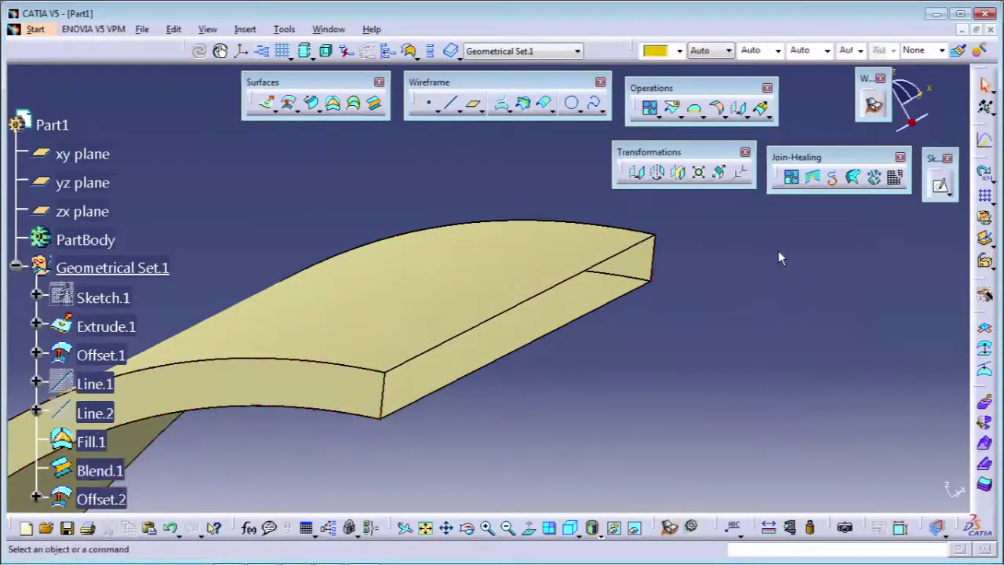
pyautogui.click(634, 292)
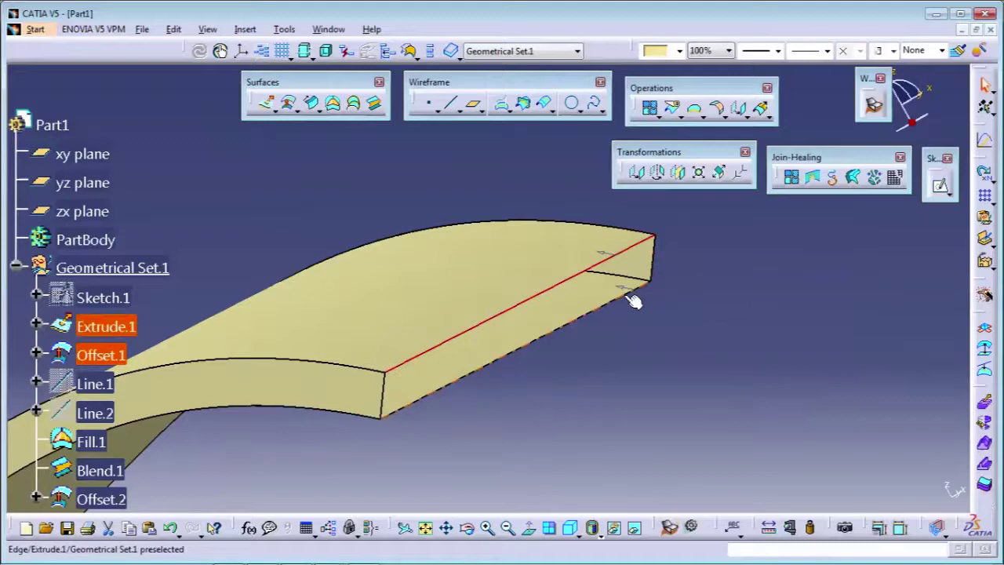
pyautogui.click(661, 258)
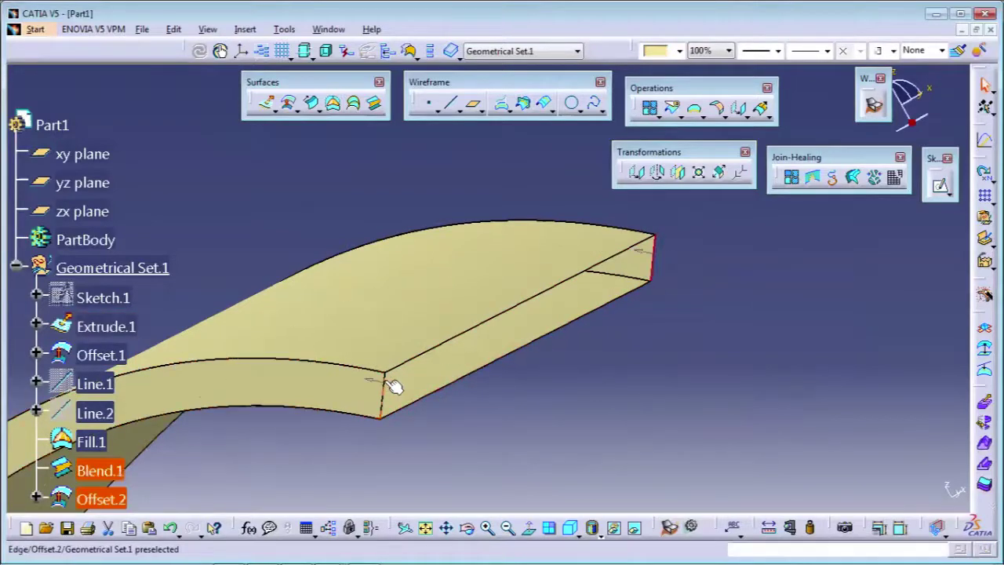
pyautogui.click(829, 296)
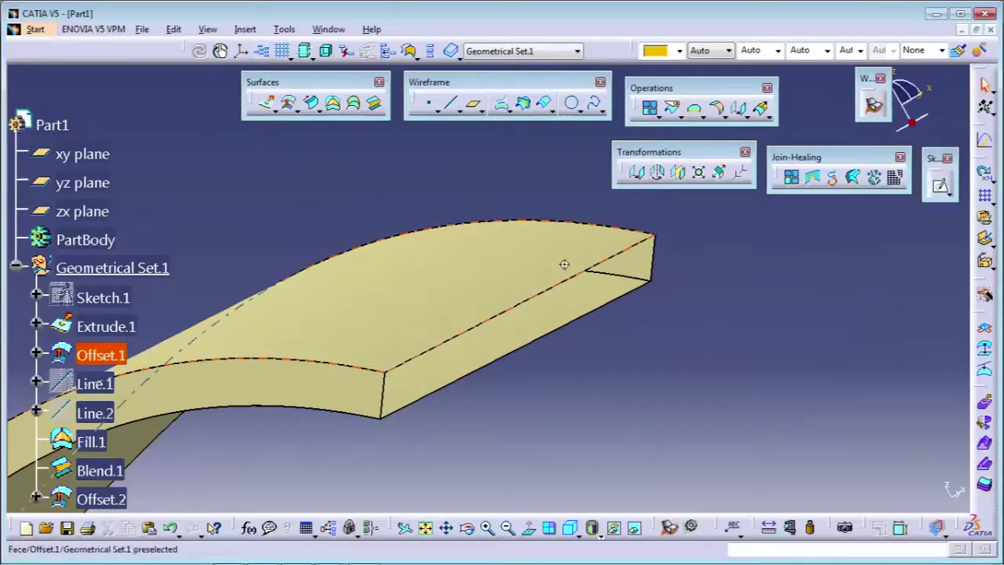
# Start a multi-sections surface at the open end with the offset's and extruded surface's long end edges as its two sections
pyautogui.moveTo(500, 226); pyautogui.dragTo(487, 212, button='middle')
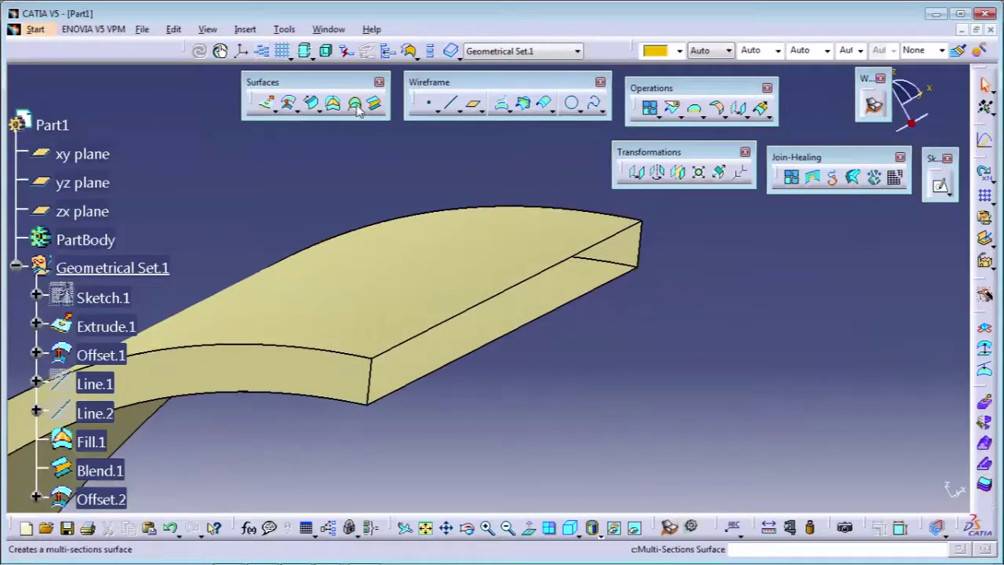
pyautogui.click(354, 105)
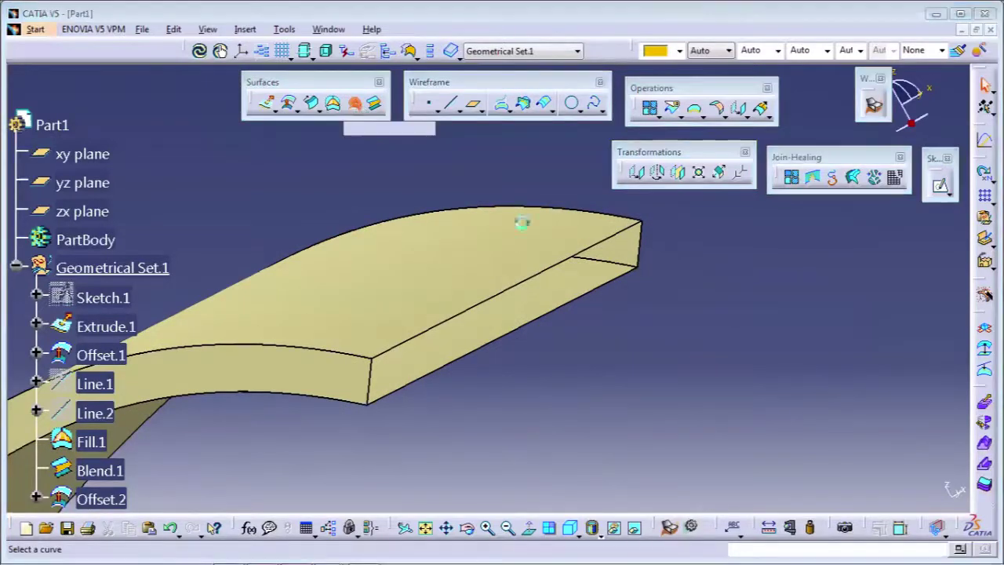
pyautogui.moveTo(534, 318); pyautogui.dragTo(510, 332, button='middle')
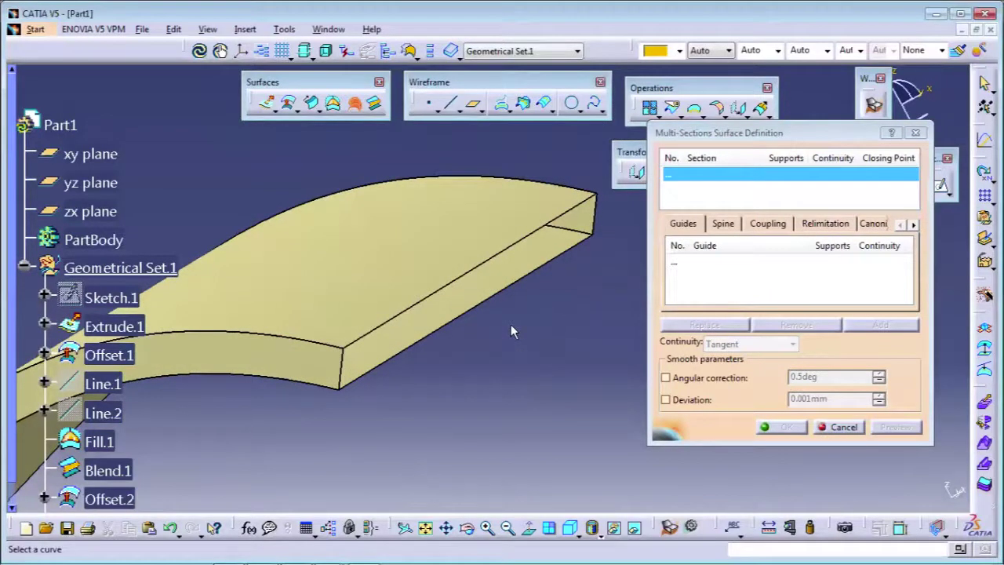
pyautogui.click(497, 261)
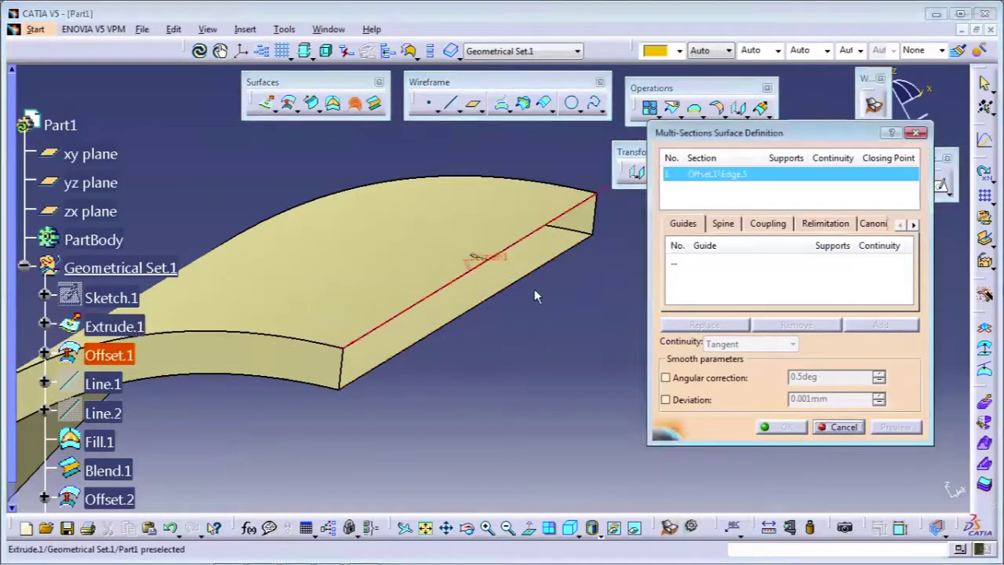
pyautogui.click(484, 306)
pyautogui.moveTo(589, 283); pyautogui.dragTo(484, 216, button='middle')
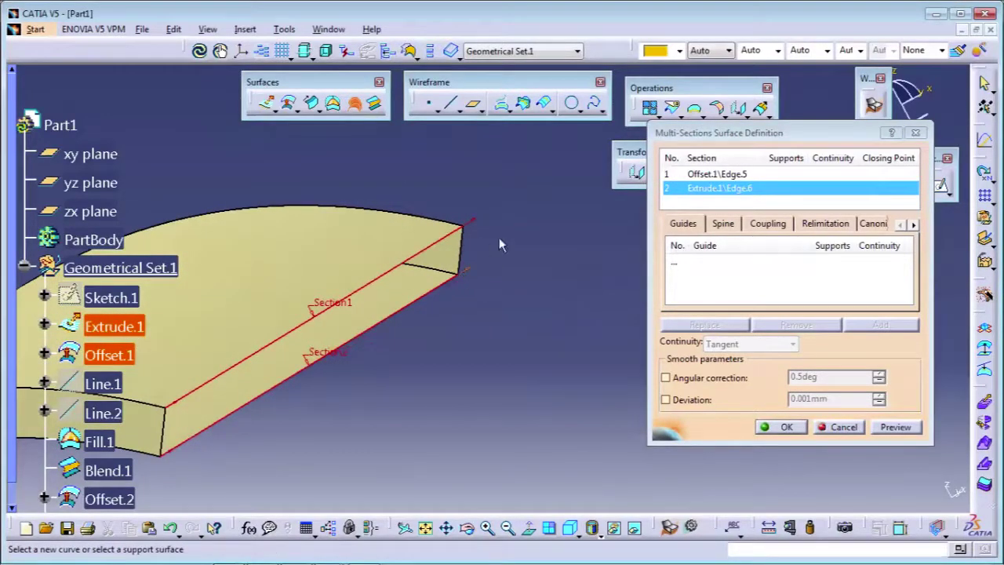
# Add the adjoining short edges of the blend and the second offset as guides and create the multi-sections surface
pyautogui.click(679, 268)
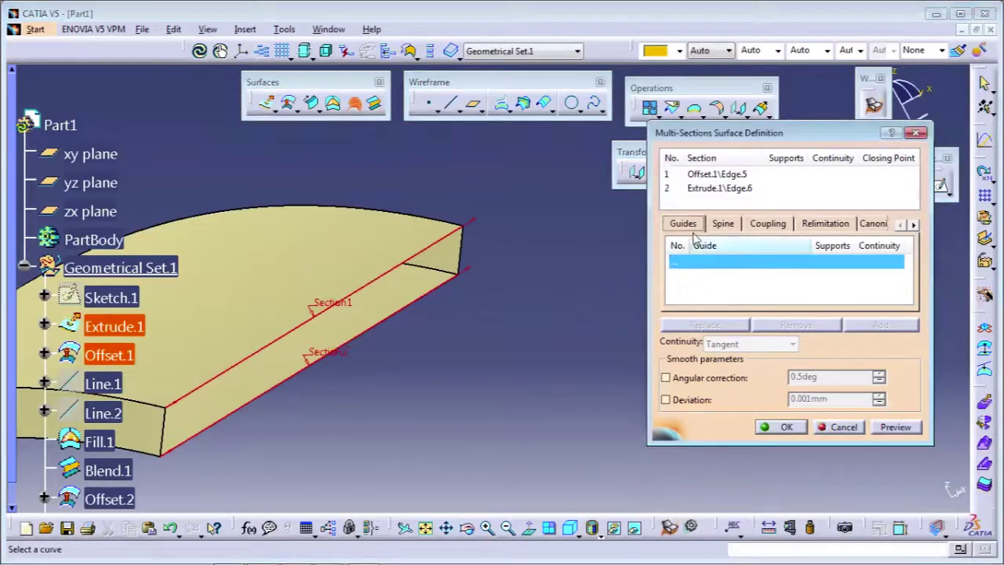
pyautogui.click(469, 253)
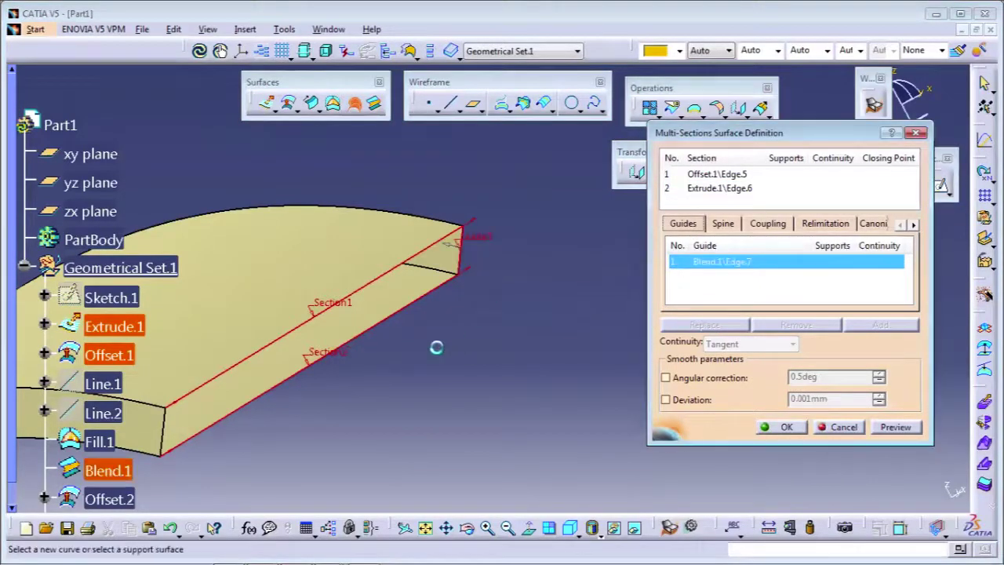
pyautogui.moveTo(437, 348); pyautogui.dragTo(536, 177, button='middle')
pyautogui.click(314, 378)
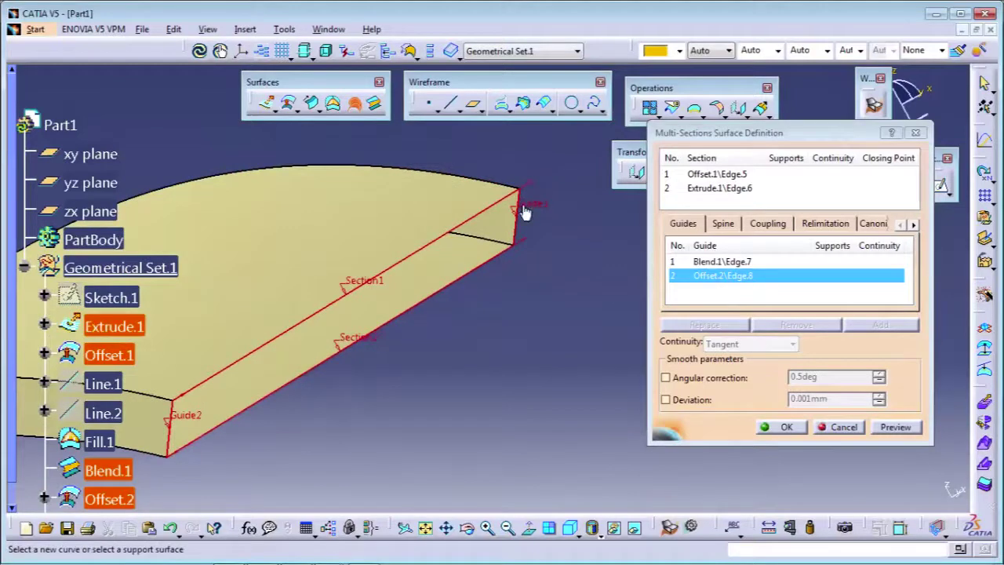
pyautogui.click(793, 427)
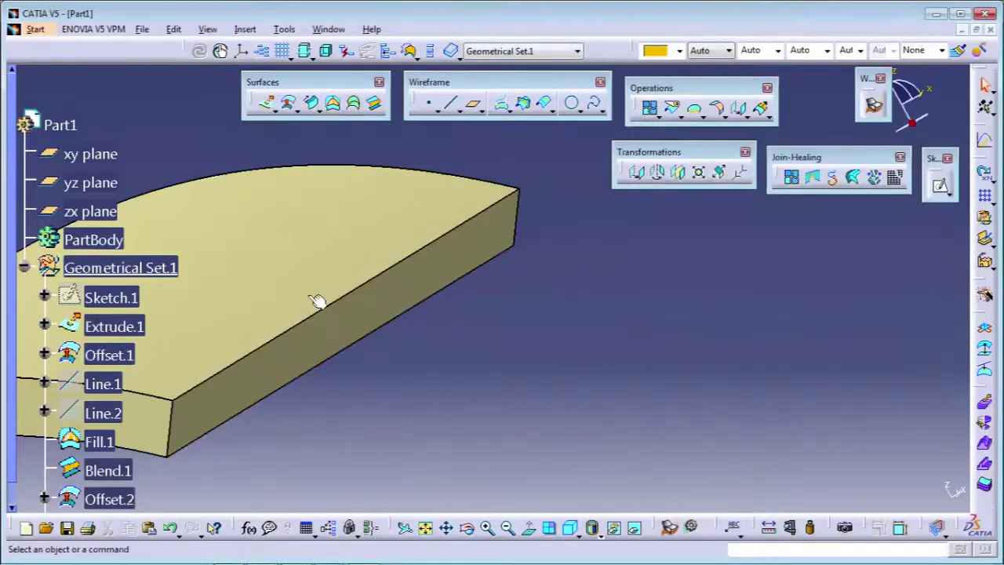
# Examine the closed surface body from all sides, including both ends and both long side walls
pyautogui.click(461, 259)
pyautogui.moveTo(614, 343)
pyautogui.mouseDown(button='middle')
pyautogui.moveTo(511, 312)
pyautogui.moveTo(500, 397)
pyautogui.moveTo(529, 374)
pyautogui.mouseUp(button='middle')
pyautogui.click(629, 345)
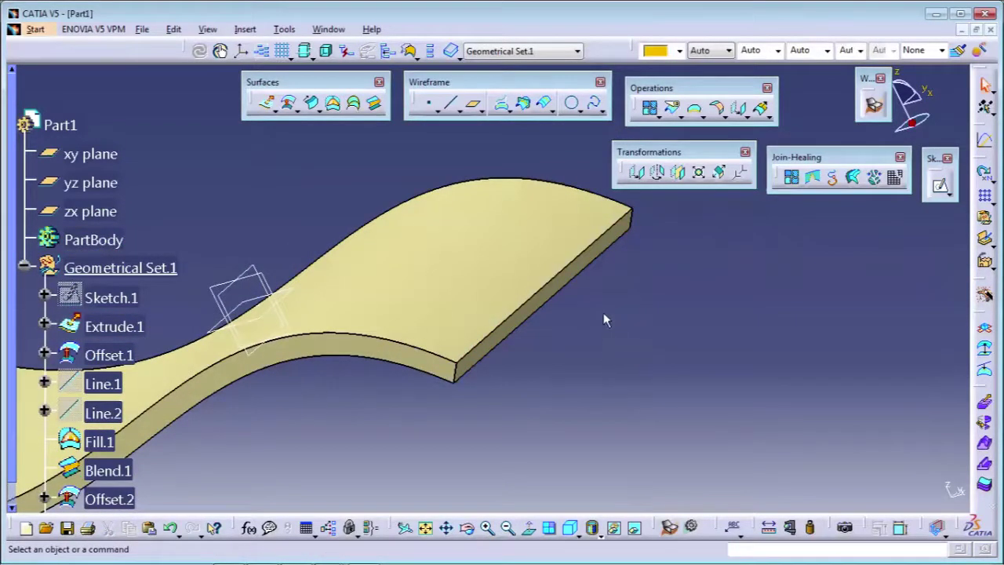
pyautogui.moveTo(657, 325)
pyautogui.mouseDown(button='middle')
pyautogui.moveTo(472, 385)
pyautogui.moveTo(497, 365)
pyautogui.moveTo(636, 399)
pyautogui.moveTo(668, 357)
pyautogui.moveTo(716, 356)
pyautogui.moveTo(695, 385)
pyautogui.moveTo(417, 291)
pyautogui.moveTo(639, 291)
pyautogui.moveTo(616, 314)
pyautogui.moveTo(616, 337)
pyautogui.mouseUp(button='middle')
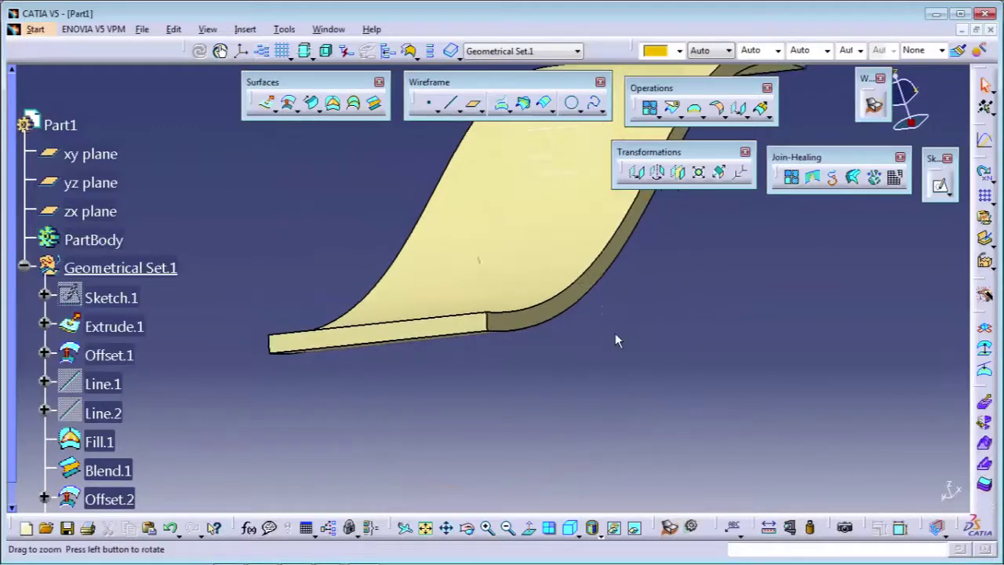
pyautogui.moveTo(661, 248)
pyautogui.mouseDown(button='middle')
pyautogui.moveTo(612, 341)
pyautogui.moveTo(327, 314)
pyautogui.moveTo(410, 316)
pyautogui.moveTo(318, 286)
pyautogui.moveTo(622, 293)
pyautogui.moveTo(348, 282)
pyautogui.moveTo(564, 340)
pyautogui.moveTo(327, 345)
pyautogui.moveTo(471, 354)
pyautogui.mouseUp(button='middle')
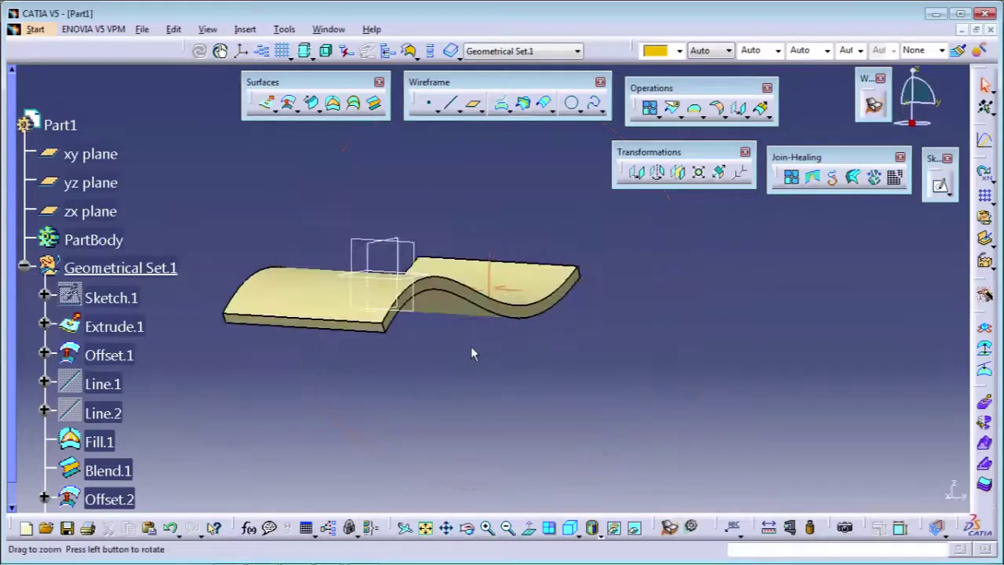
pyautogui.moveTo(348, 347); pyautogui.dragTo(480, 337, button='middle')
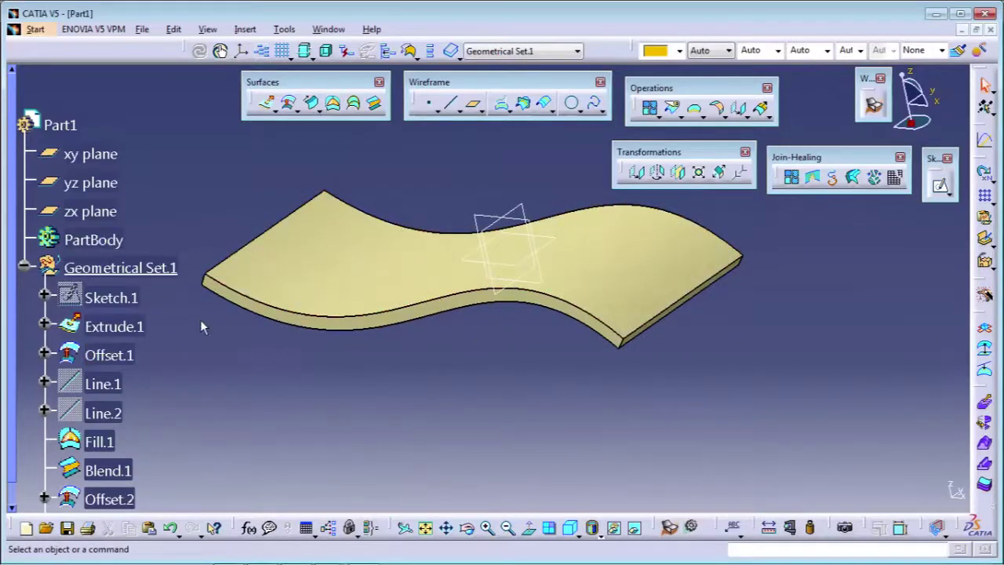
pyautogui.moveTo(455, 350); pyautogui.dragTo(592, 345, button='middle')
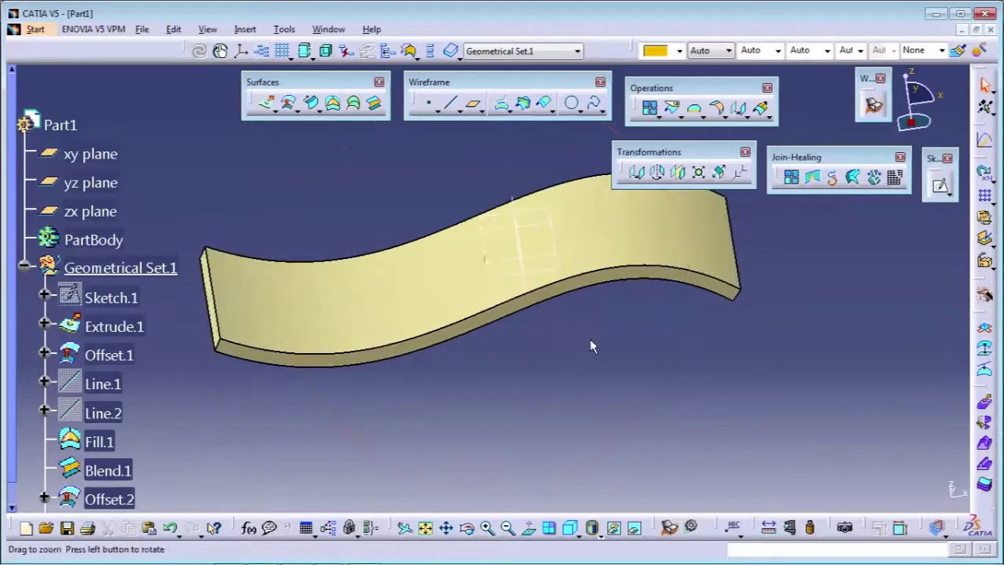
pyautogui.moveTo(347, 403); pyautogui.dragTo(504, 363, button='middle')
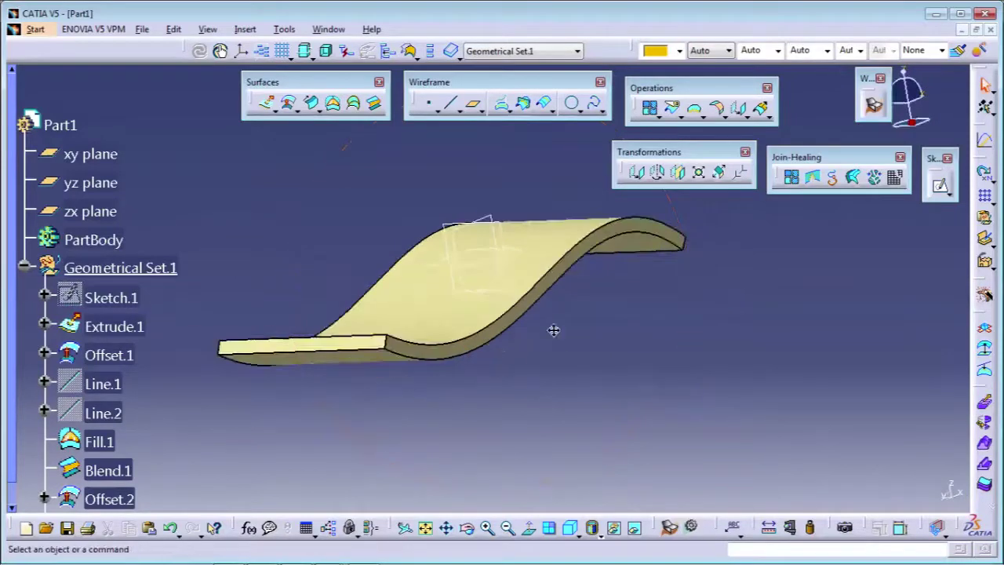
pyautogui.moveTo(553, 331); pyautogui.dragTo(506, 363, button='middle')
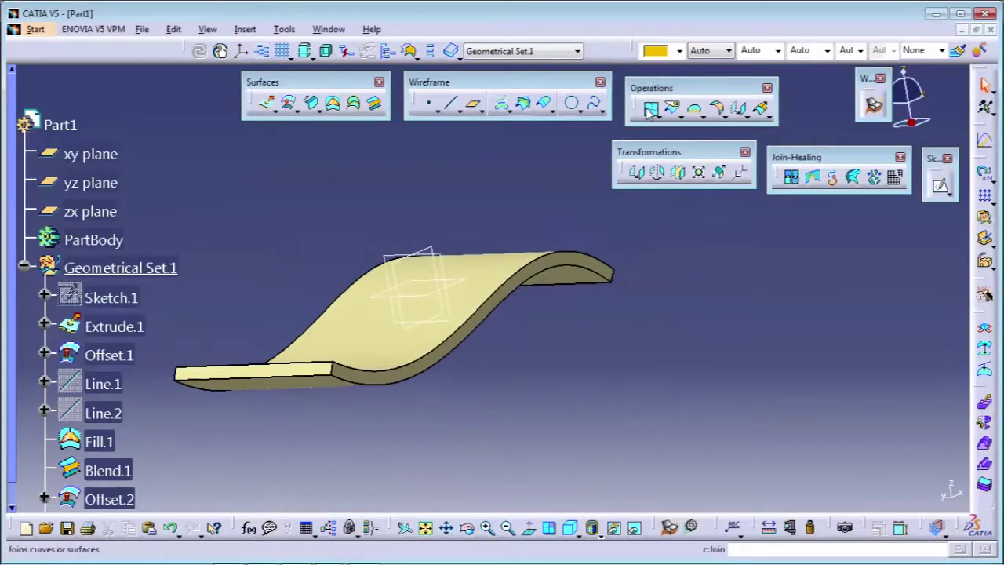
# Identify in the model each surface enclosing the body, from the extrusion and first offset to the multi-sections surface
pyautogui.scroll(-2, 156, 314)
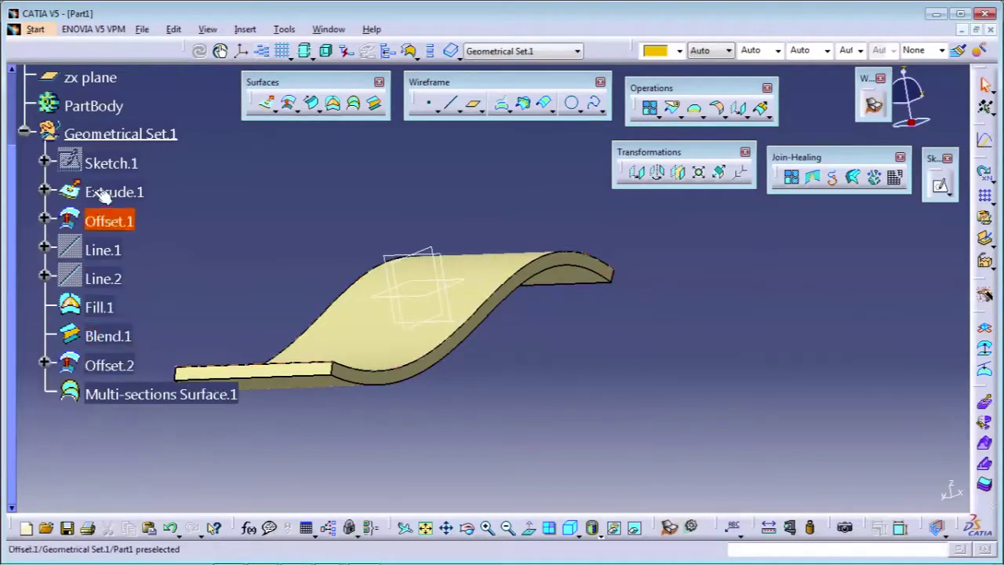
pyautogui.click(149, 193)
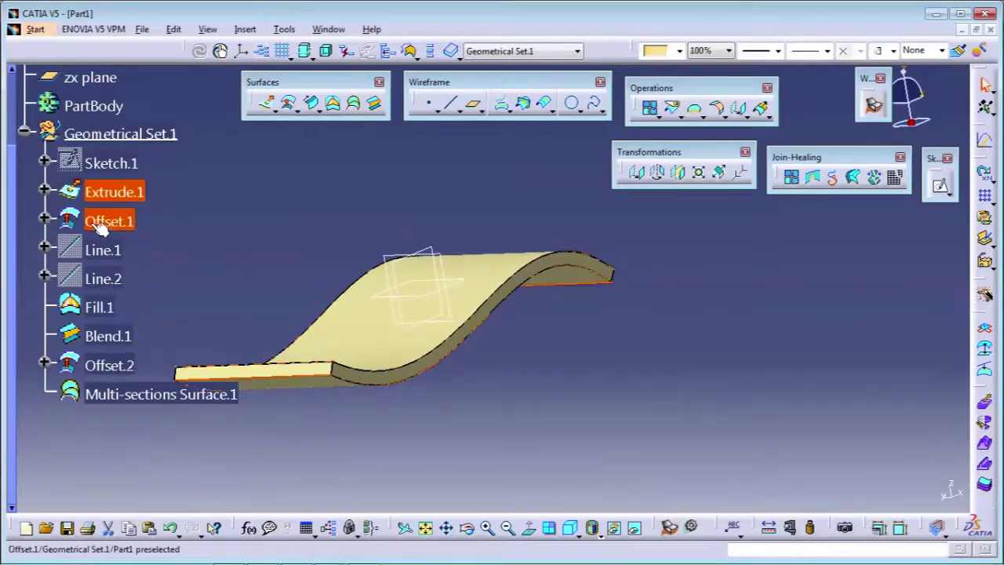
pyautogui.click(102, 307)
pyautogui.click(104, 335)
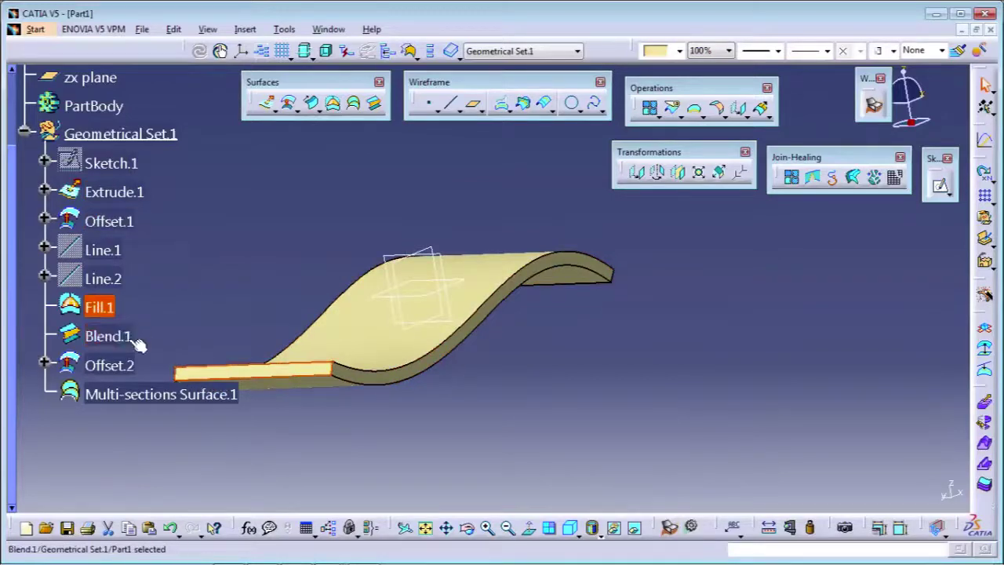
pyautogui.click(118, 365)
pyautogui.click(161, 393)
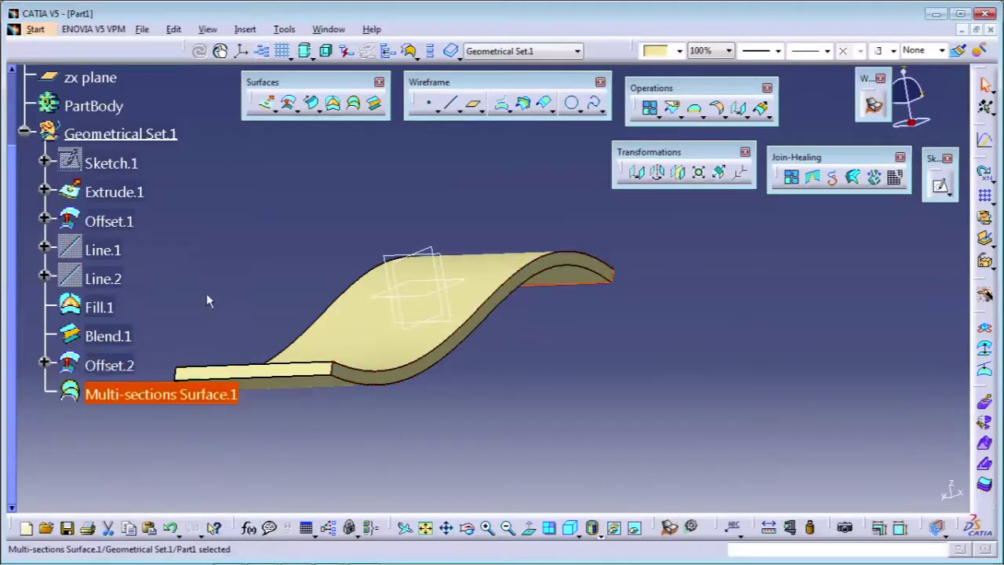
pyautogui.click(542, 368)
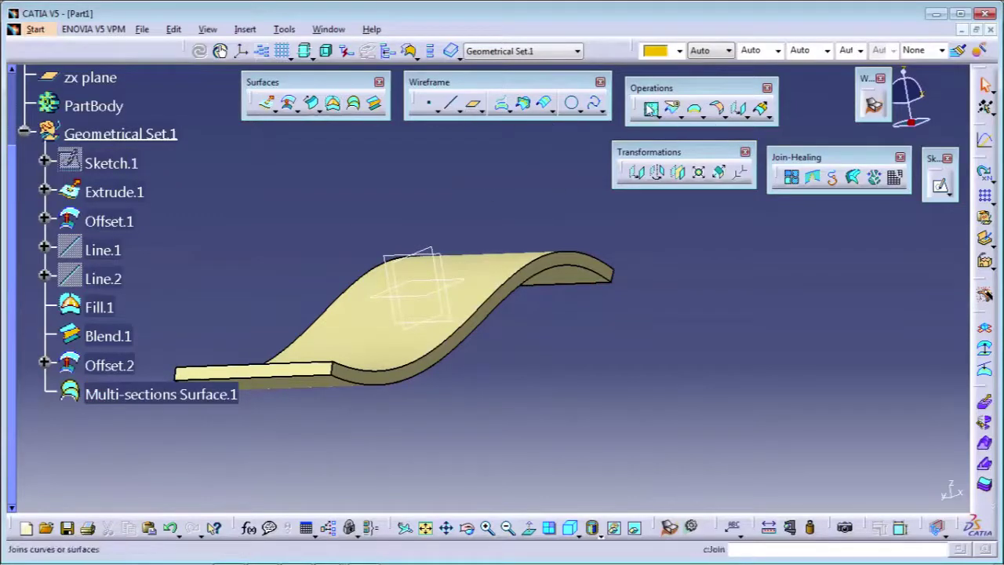
# Join Extrude.1, Offset.1, Fill.1, Blend.1, Offset.2 and Multi-sections Surface.1 with a 0.001 mm merging distance
pyautogui.click(650, 109)
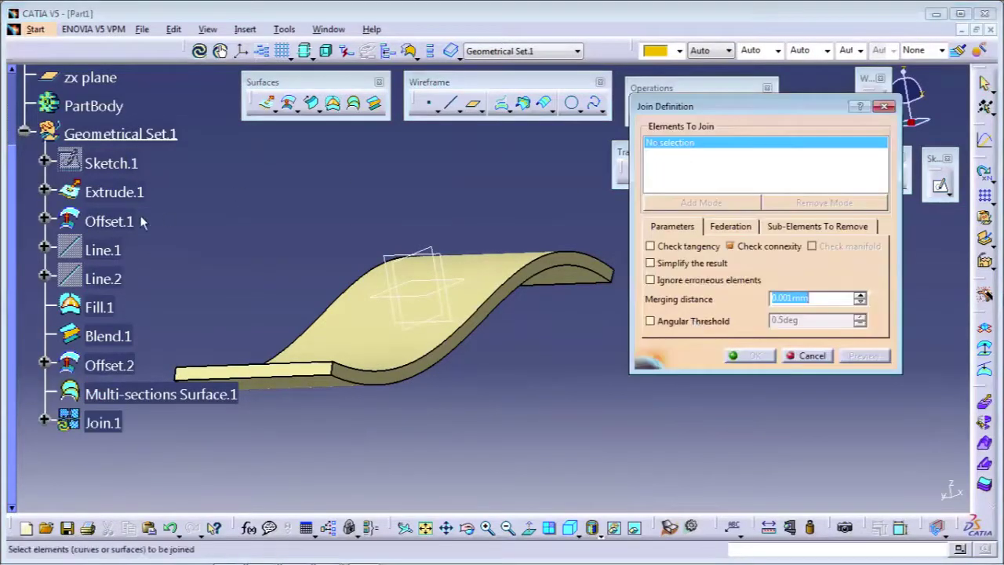
pyautogui.click(122, 193)
pyautogui.click(110, 221)
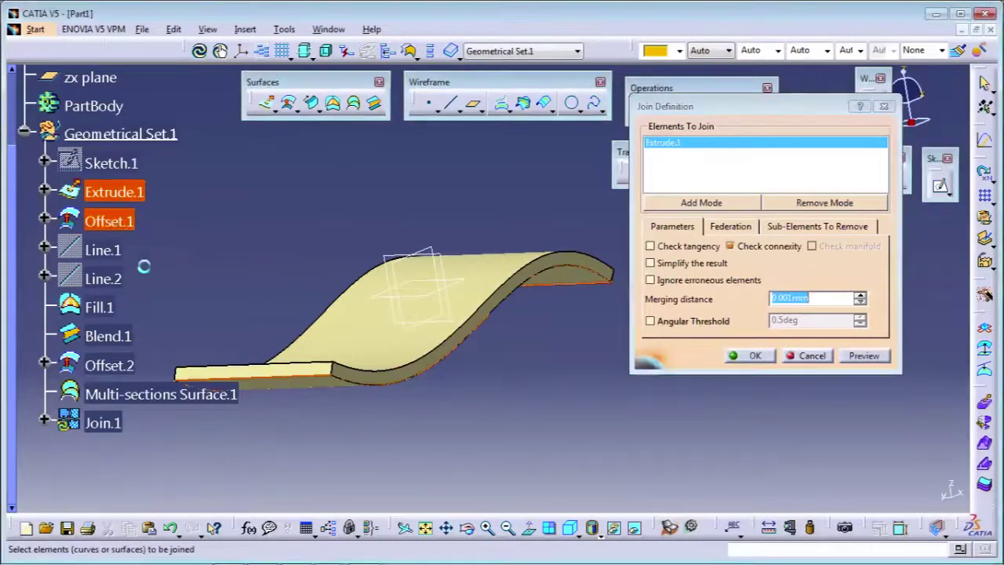
pyautogui.click(106, 307)
pyautogui.click(113, 335)
pyautogui.click(114, 364)
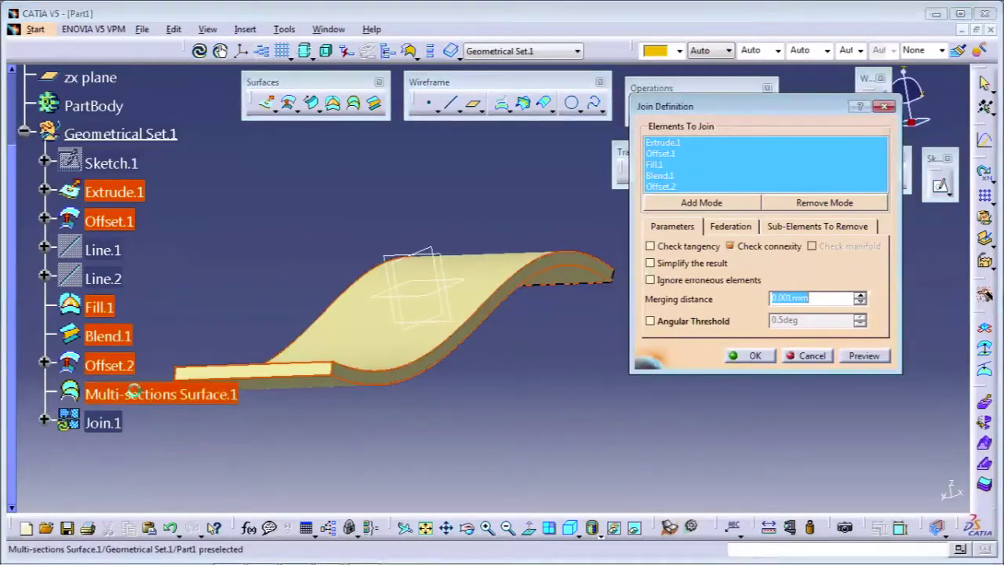
pyautogui.click(130, 394)
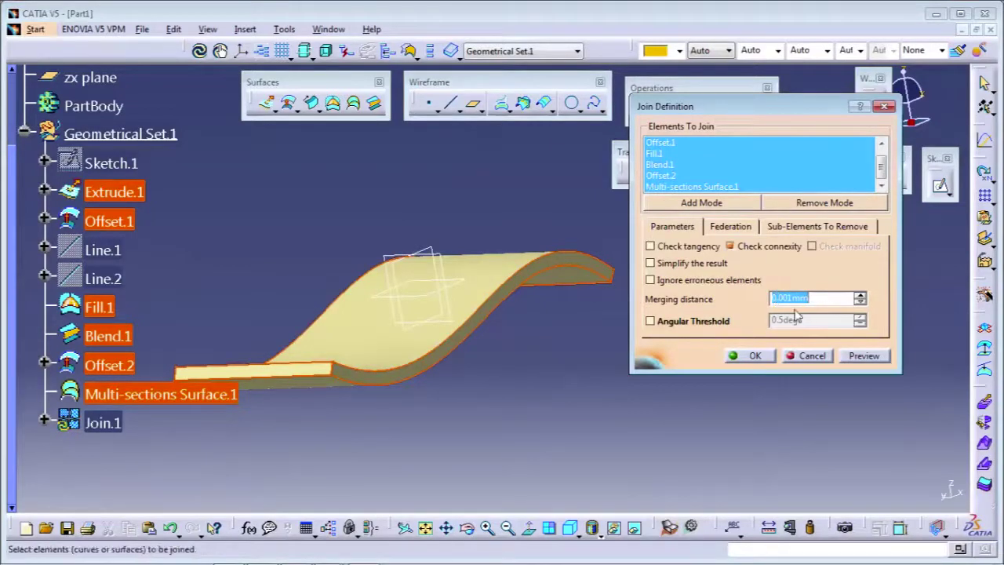
pyautogui.click(755, 356)
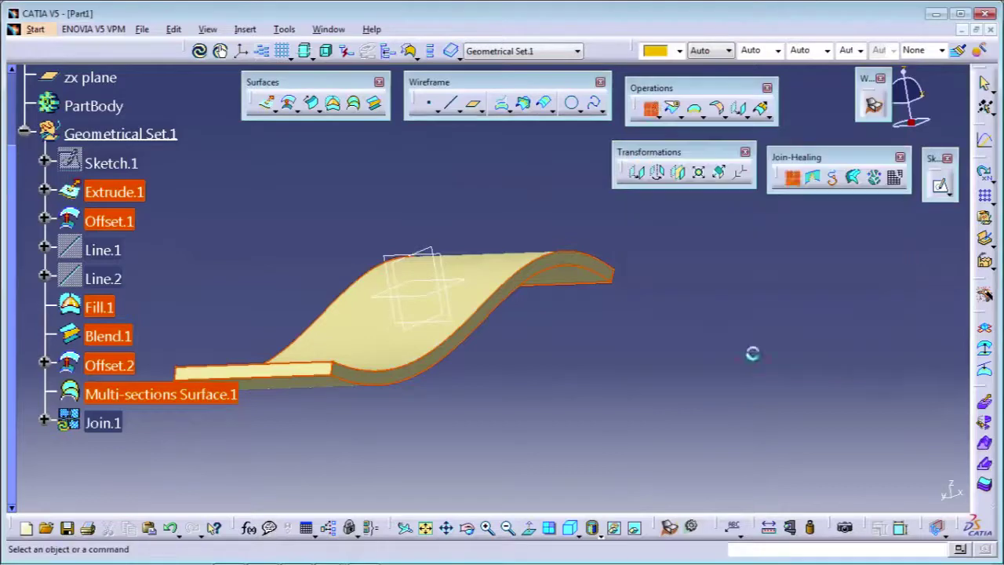
# Check the joined surface for open edges by trying to extract its boundary with point continuity, and cancel the command
pyautogui.scroll(-1, 117, 353)
pyautogui.click(108, 386)
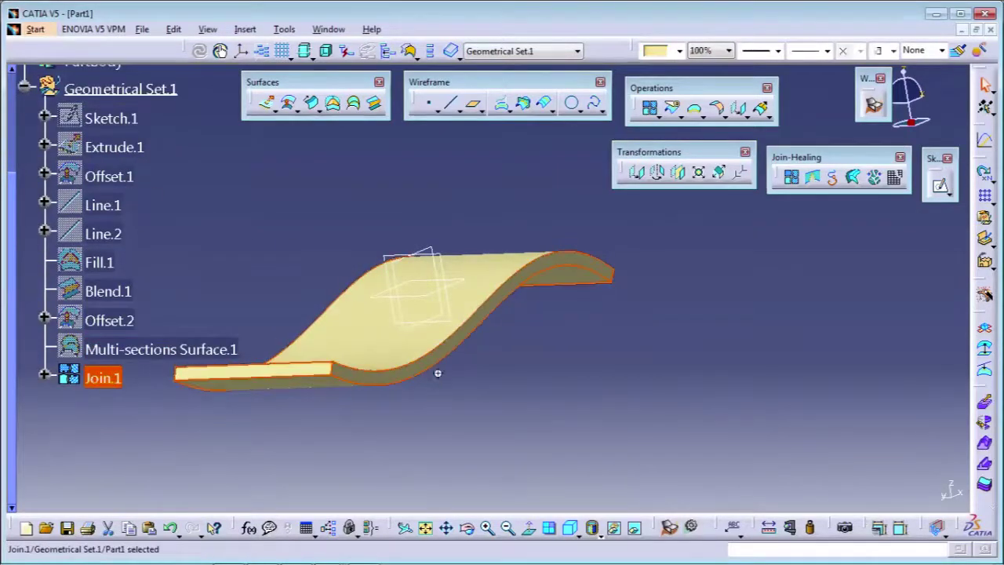
pyautogui.moveTo(437, 372); pyautogui.dragTo(383, 274, button='middle')
pyautogui.click(518, 193)
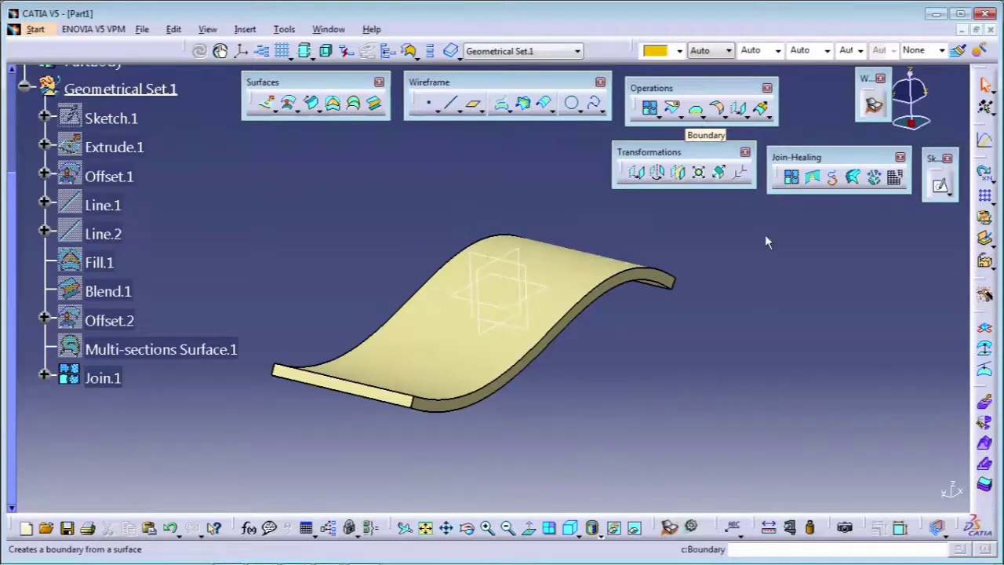
pyautogui.click(695, 109)
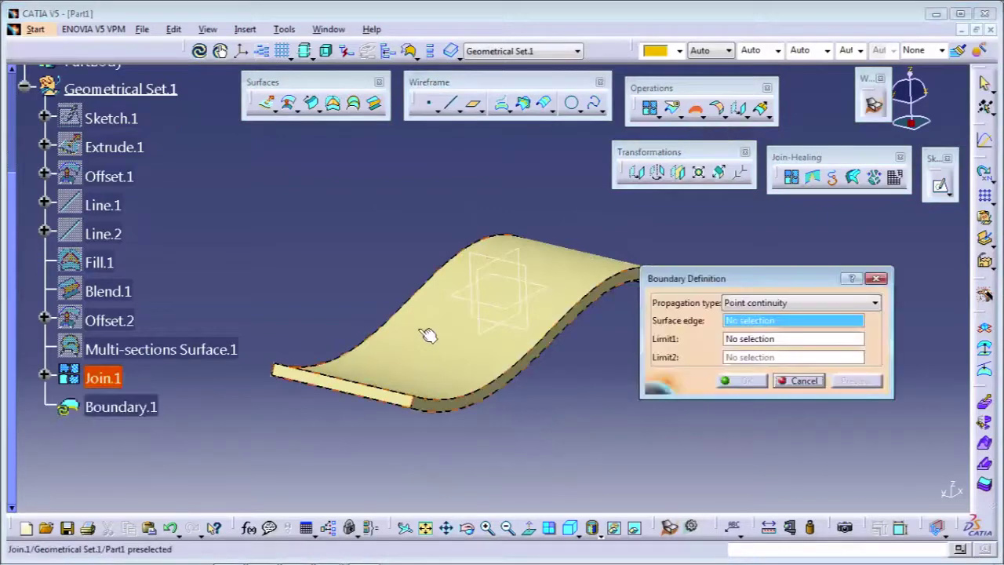
pyautogui.click(427, 334)
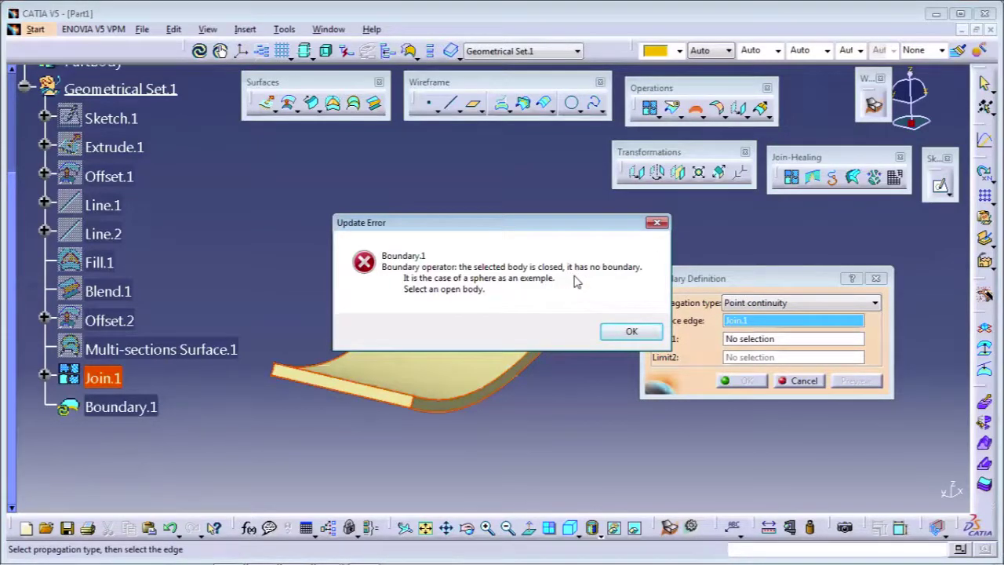
pyautogui.click(657, 225)
pyautogui.click(876, 277)
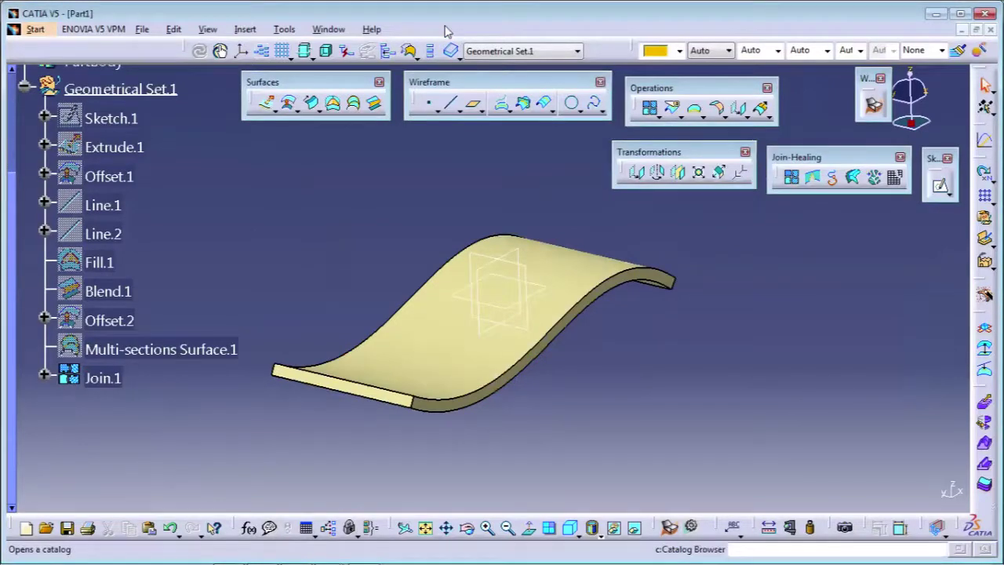
# Undock the Annotations, Render and Constraints toolbars over the model area and display the Dynamic Sectioning toolbar
pyautogui.click(585, 72)
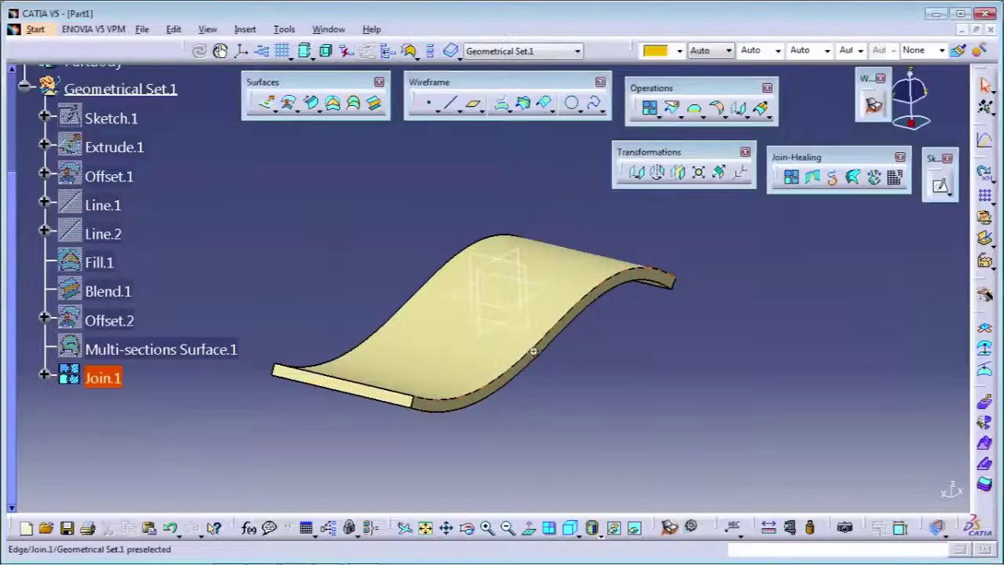
pyautogui.moveTo(511, 403); pyautogui.dragTo(549, 385, button='middle')
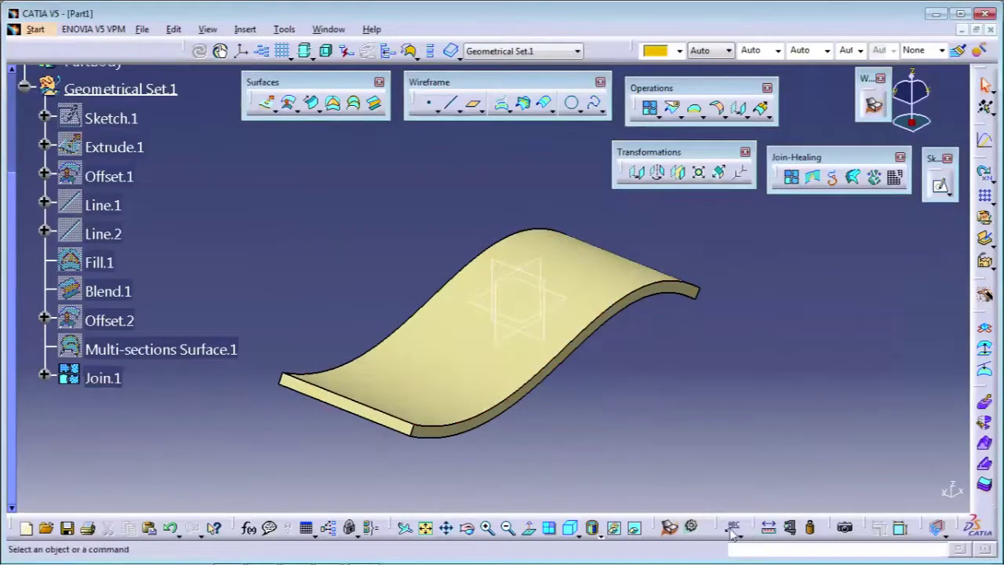
pyautogui.moveTo(715, 533)
pyautogui.mouseDown()
pyautogui.moveTo(729, 502)
pyautogui.moveTo(670, 484)
pyautogui.mouseUp()
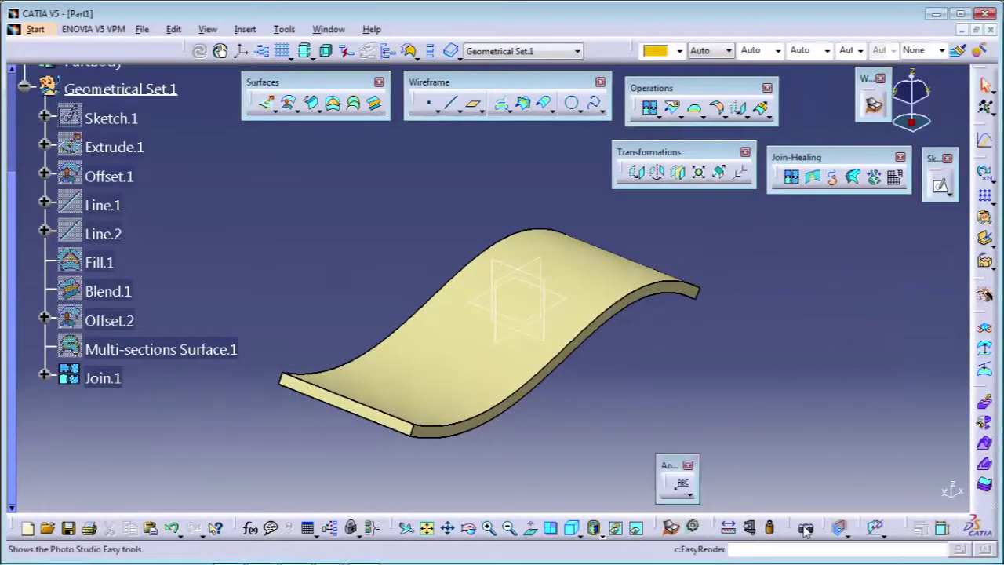
pyautogui.moveTo(794, 532); pyautogui.dragTo(784, 492)
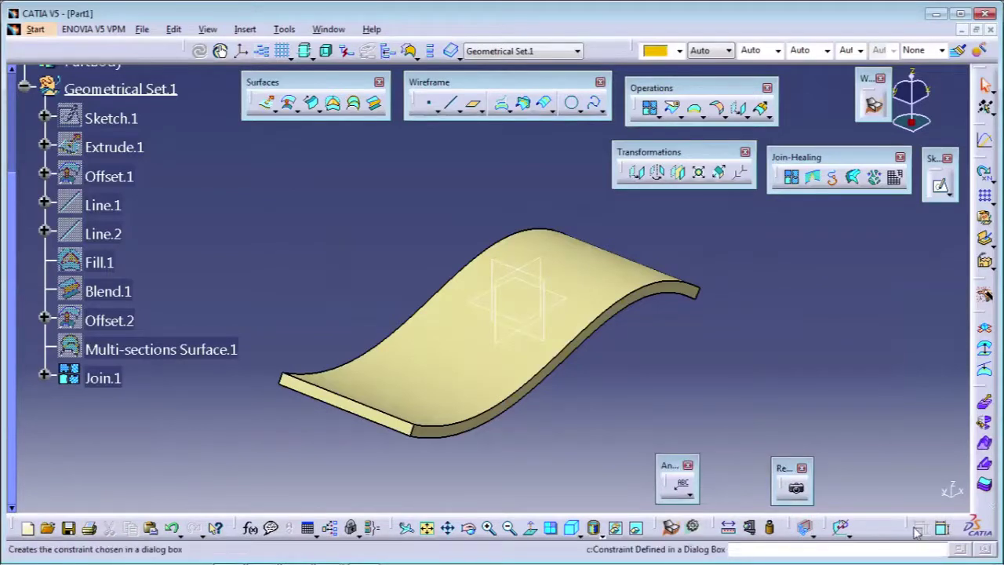
pyautogui.moveTo(866, 468); pyautogui.dragTo(867, 464)
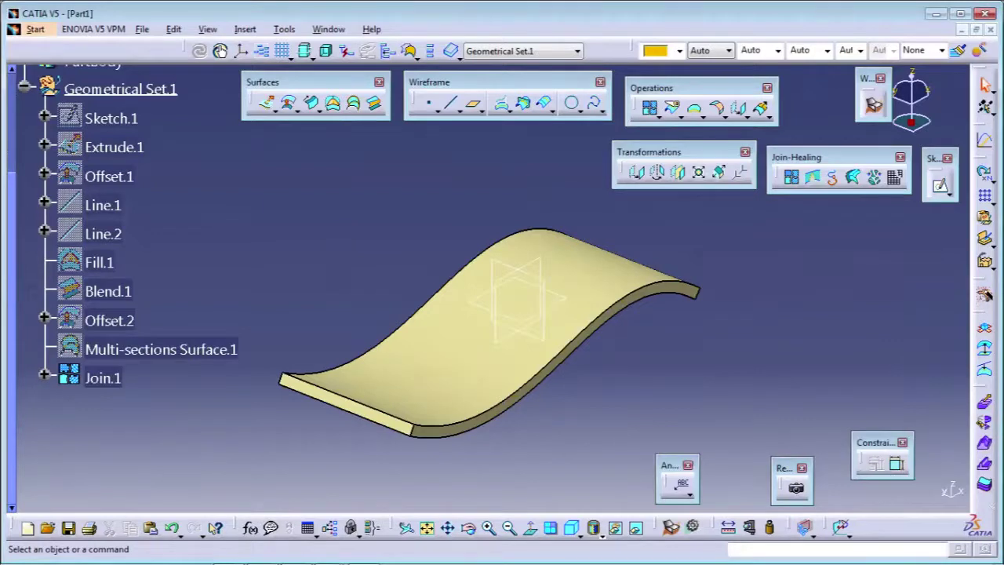
pyautogui.rightClick(983, 311)
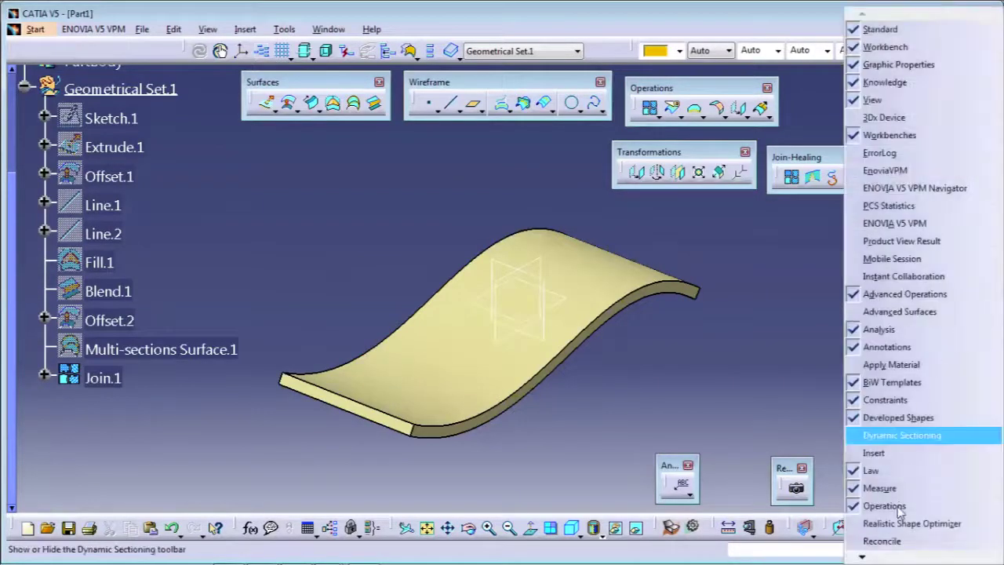
pyautogui.click(880, 441)
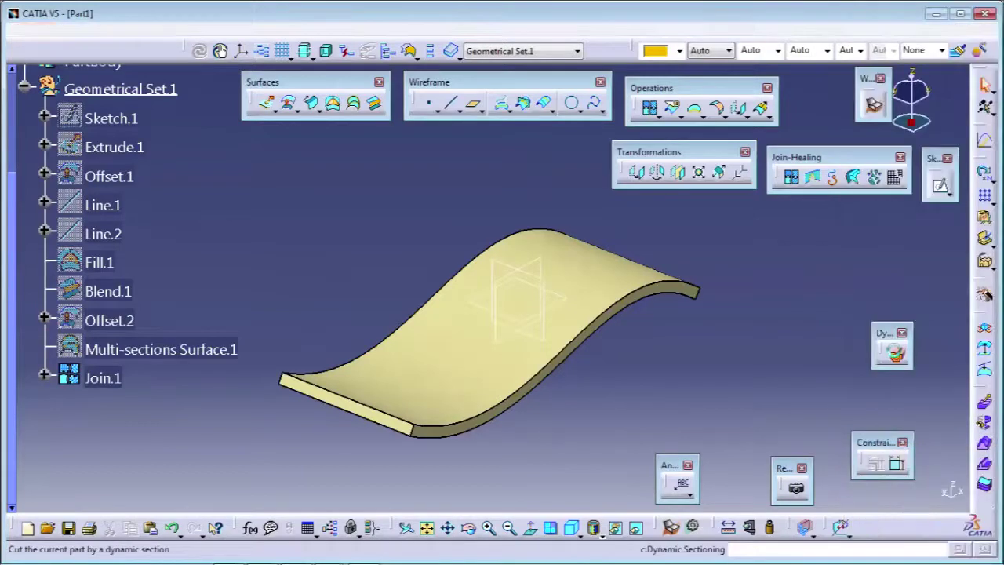
# Section the joined surface dynamically to inspect its interior, and end the sectioning
pyautogui.click(896, 353)
pyautogui.moveTo(534, 363); pyautogui.dragTo(666, 133, button='middle')
pyautogui.click(565, 330)
pyautogui.moveTo(428, 273); pyautogui.dragTo(549, 211, button='middle')
pyautogui.moveTo(415, 307); pyautogui.dragTo(547, 345, button='middle')
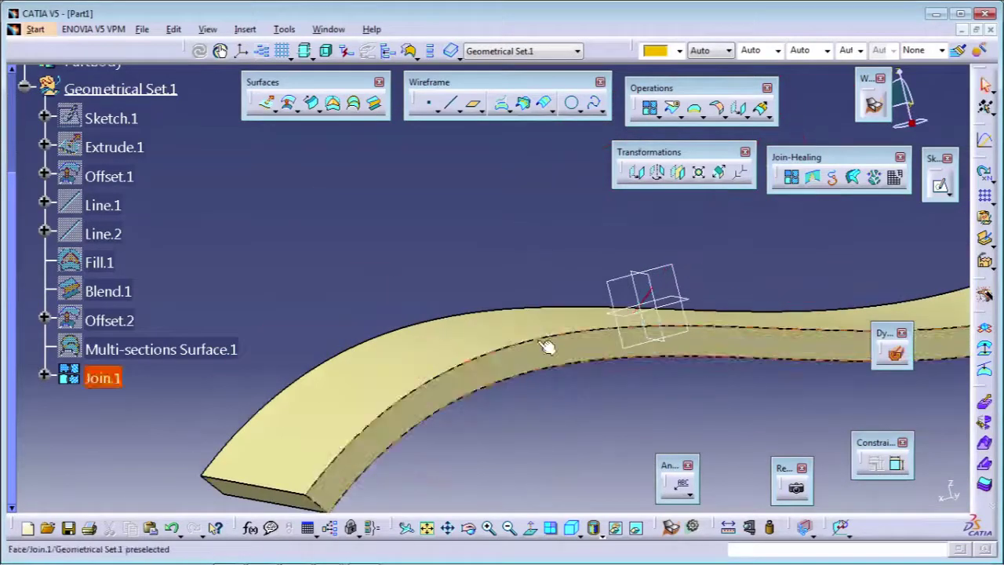
pyautogui.moveTo(531, 240); pyautogui.dragTo(297, 225, button='middle')
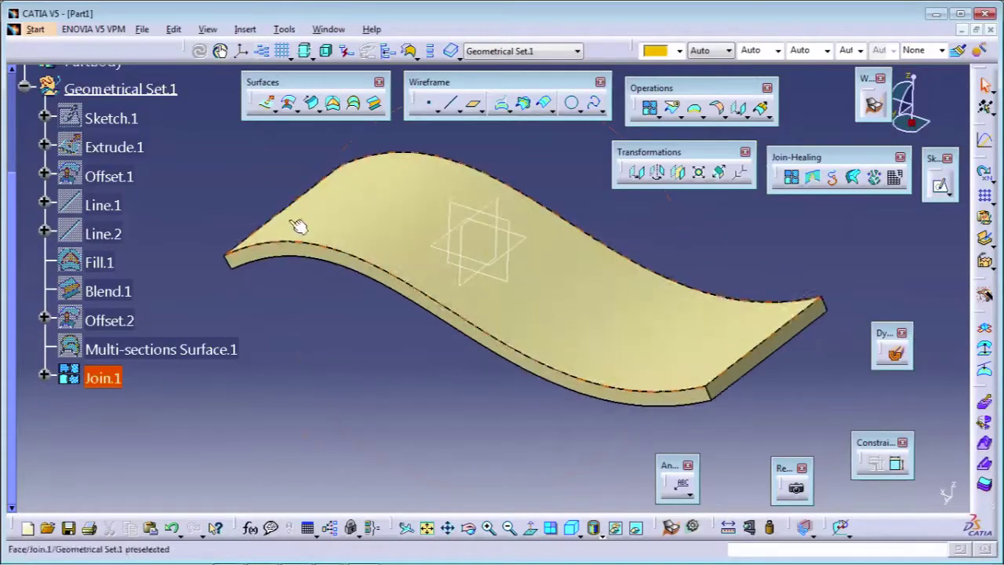
pyautogui.moveTo(552, 250); pyautogui.dragTo(583, 317, button='middle')
pyautogui.scroll(3, 240, 210)
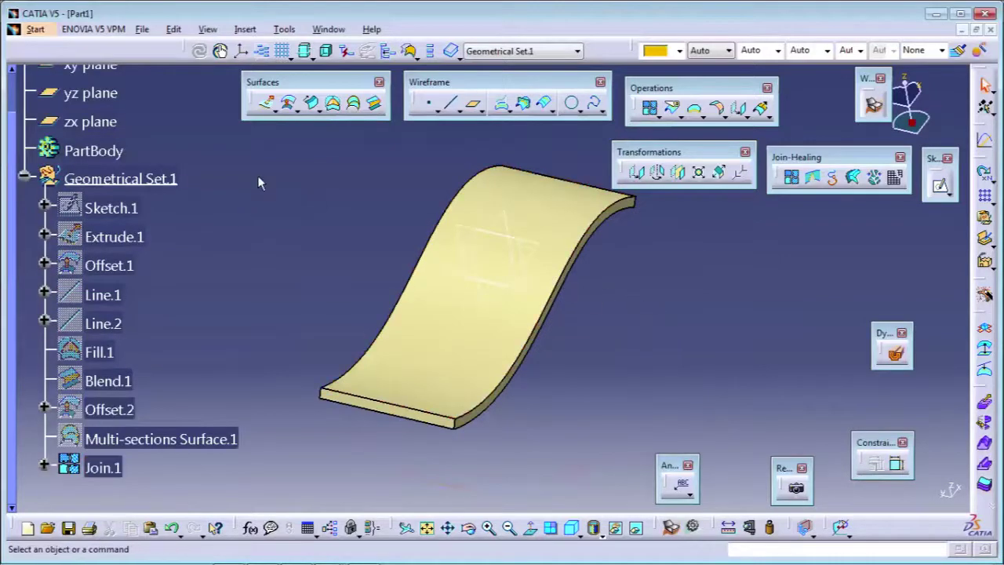
# Switch to the Part Design workbench and define PartBody as the in-work object
pyautogui.click(35, 30)
pyautogui.click(94, 64)
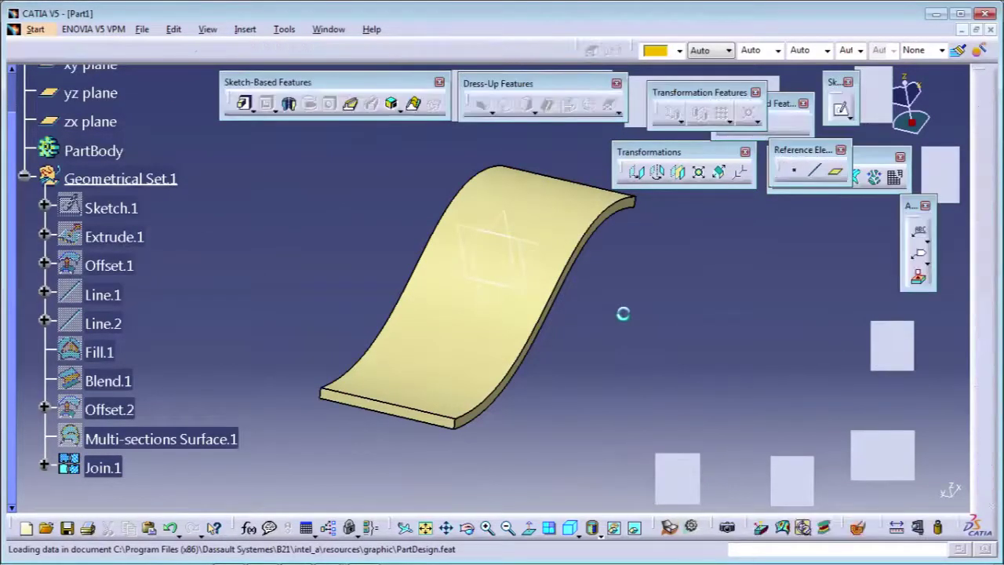
pyautogui.rightClick(92, 150)
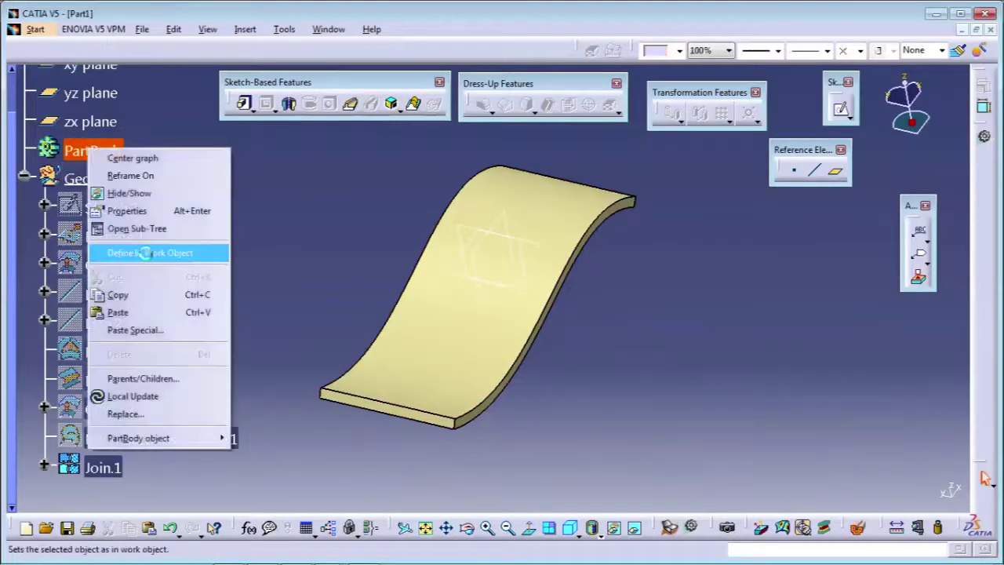
pyautogui.click(147, 253)
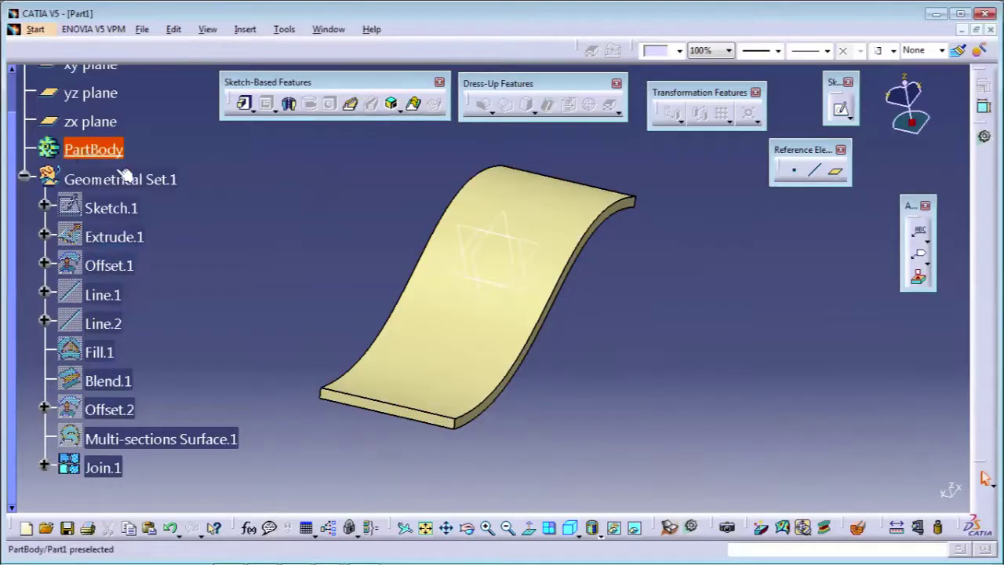
# Display the Surface-Based Features toolbar, dock the Transformation Features toolbar, and place the Surface-Based Features toolbar clear of the others
pyautogui.moveTo(627, 305); pyautogui.dragTo(399, 271, button='middle')
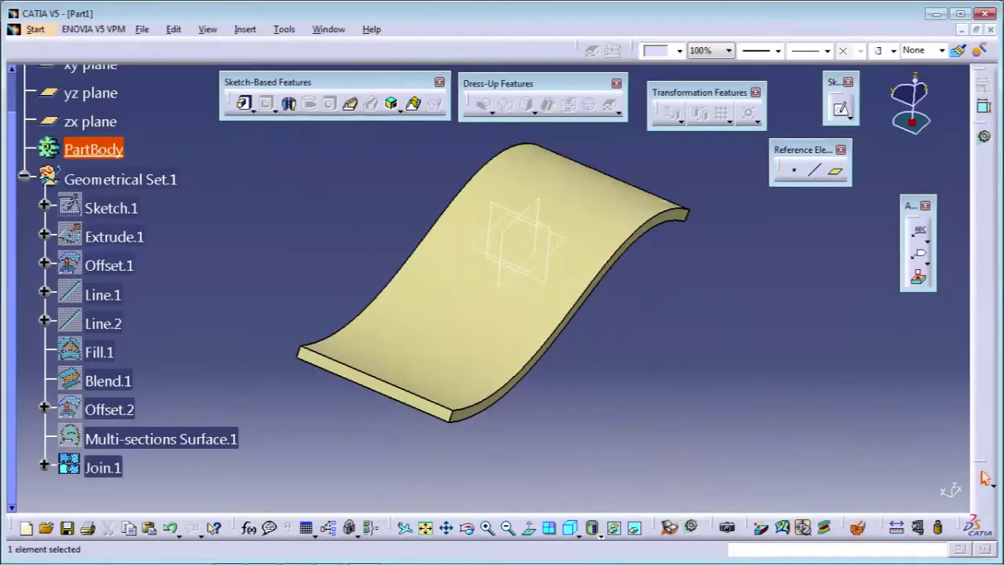
pyautogui.rightClick(985, 478)
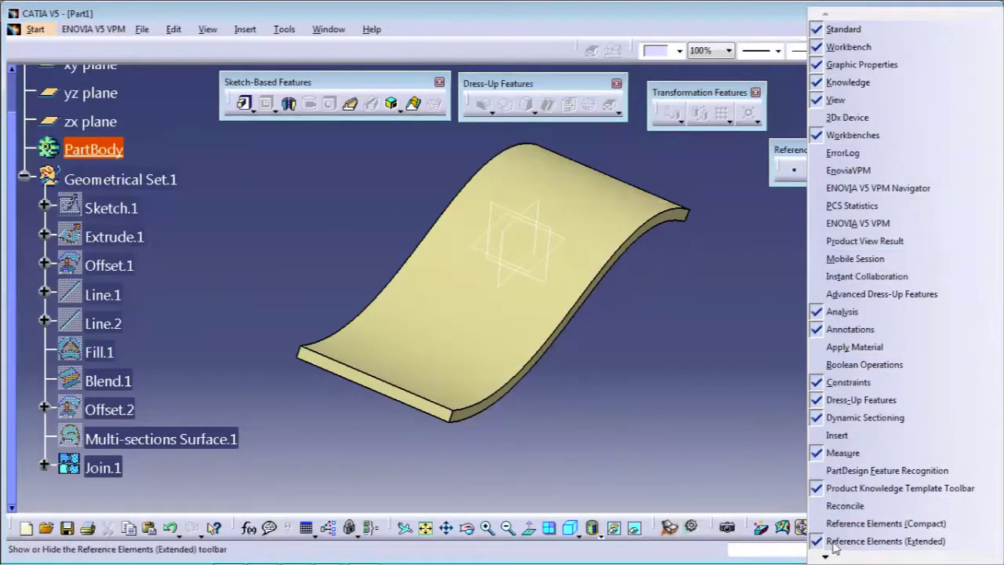
pyautogui.moveTo(831, 554)
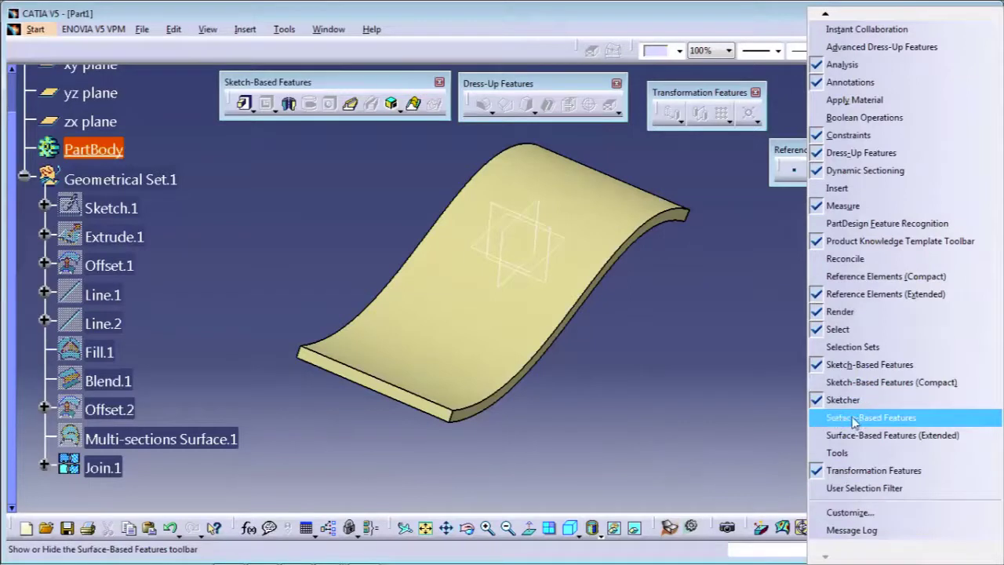
pyautogui.click(853, 417)
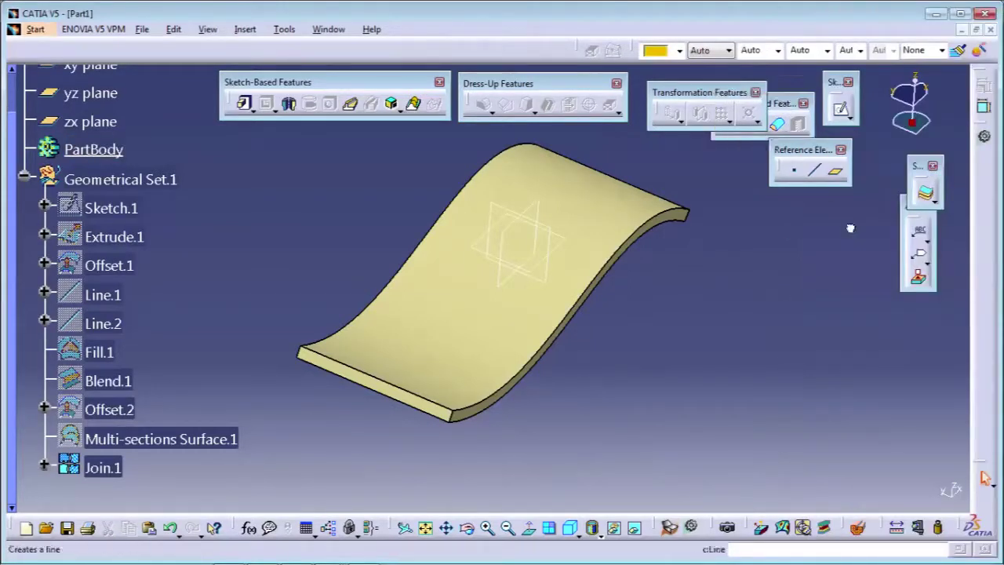
pyautogui.moveTo(690, 92); pyautogui.dragTo(533, 50)
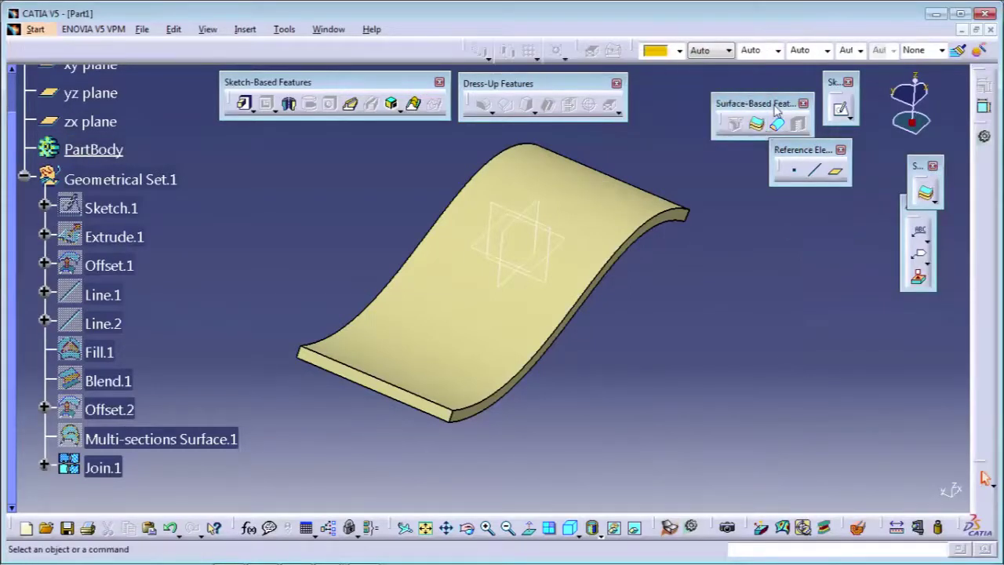
pyautogui.moveTo(775, 110); pyautogui.dragTo(862, 279)
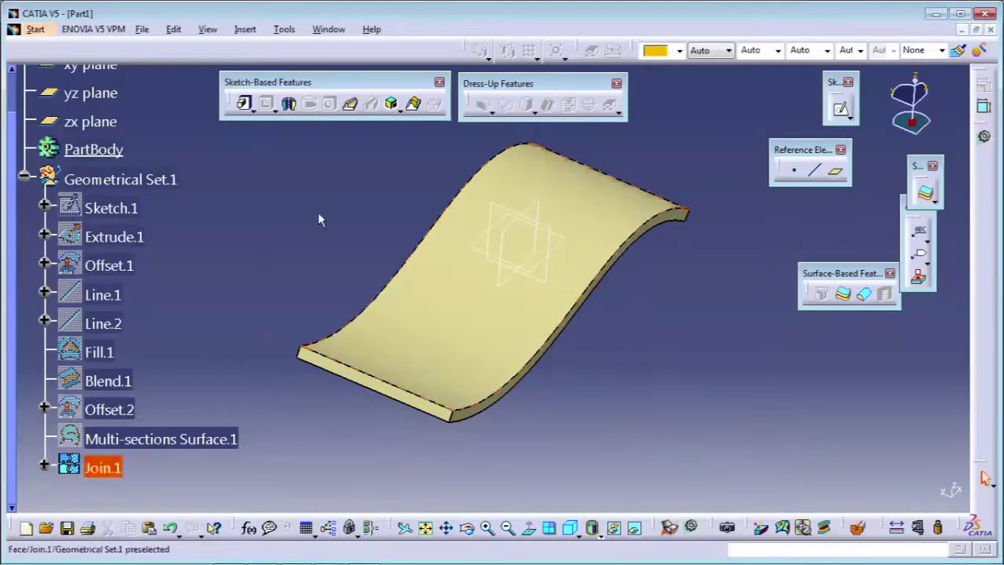
# Convert Join.1 into a solid in PartBody with the Close Surface command
pyautogui.click(862, 295)
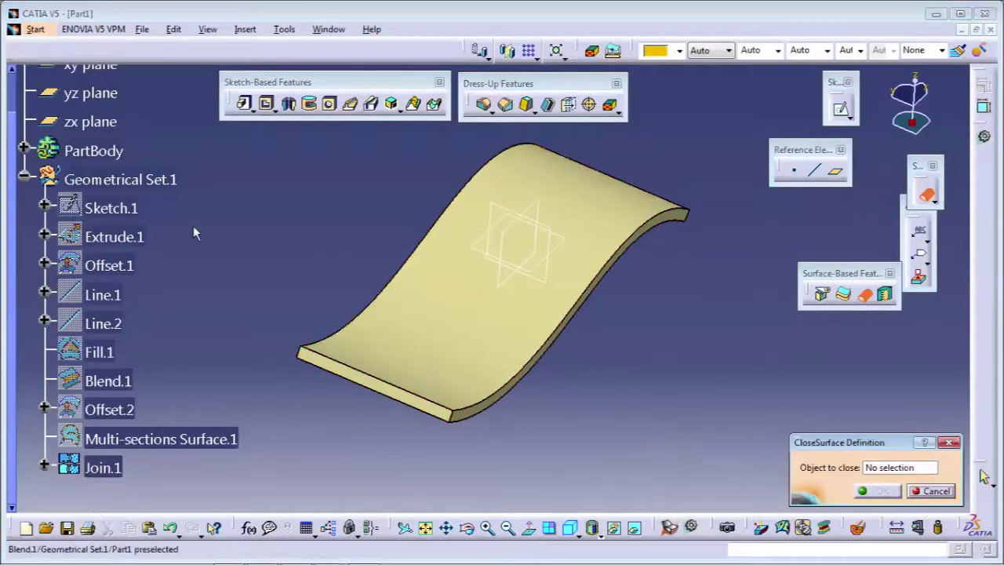
pyautogui.click(102, 468)
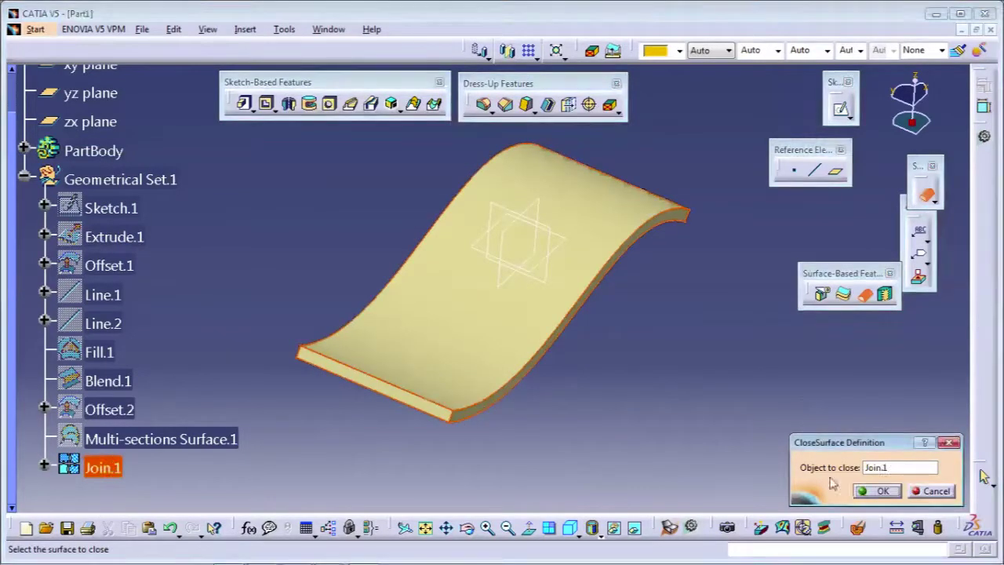
pyautogui.moveTo(824, 444); pyautogui.dragTo(687, 270)
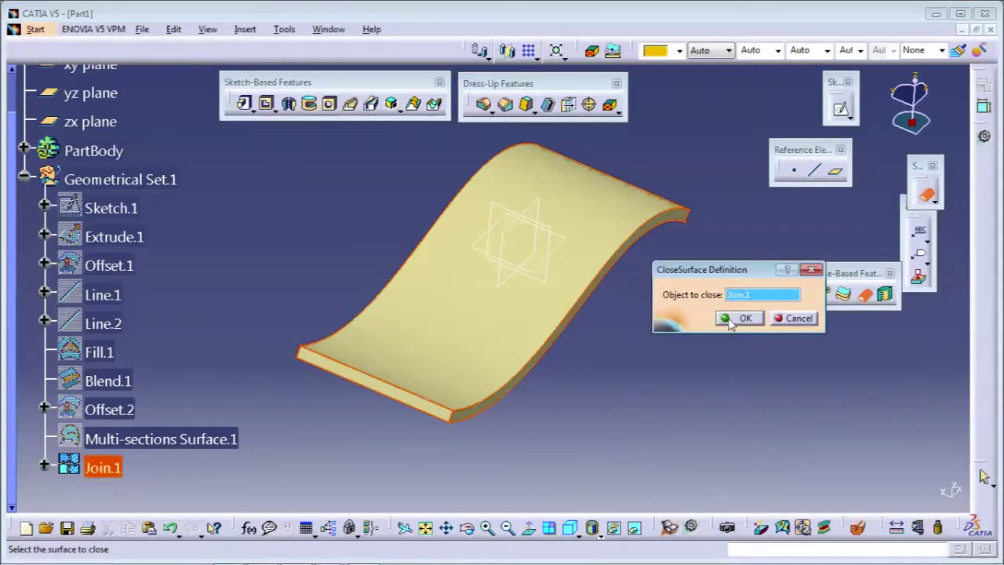
pyautogui.click(729, 318)
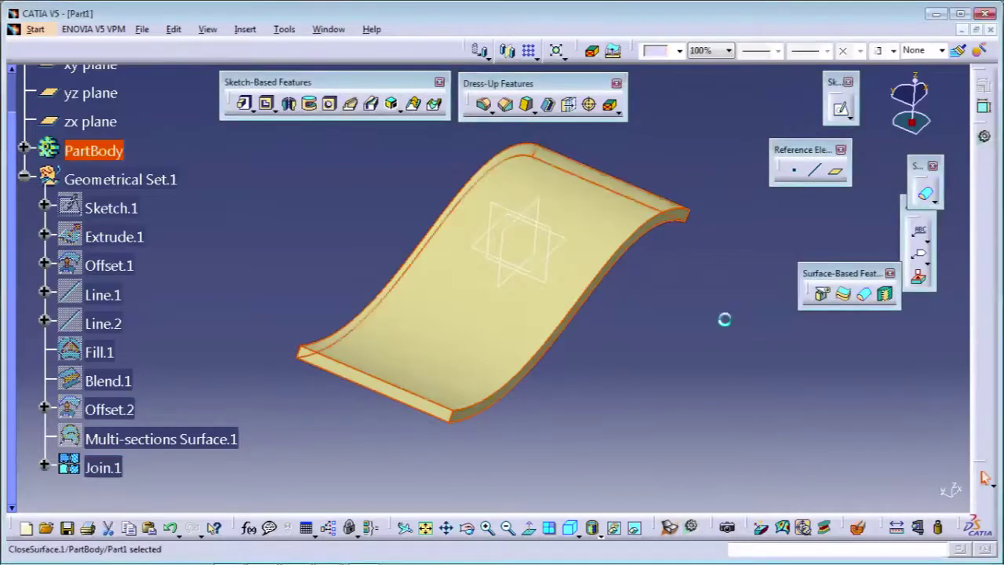
pyautogui.moveTo(616, 328); pyautogui.dragTo(609, 374, button='middle')
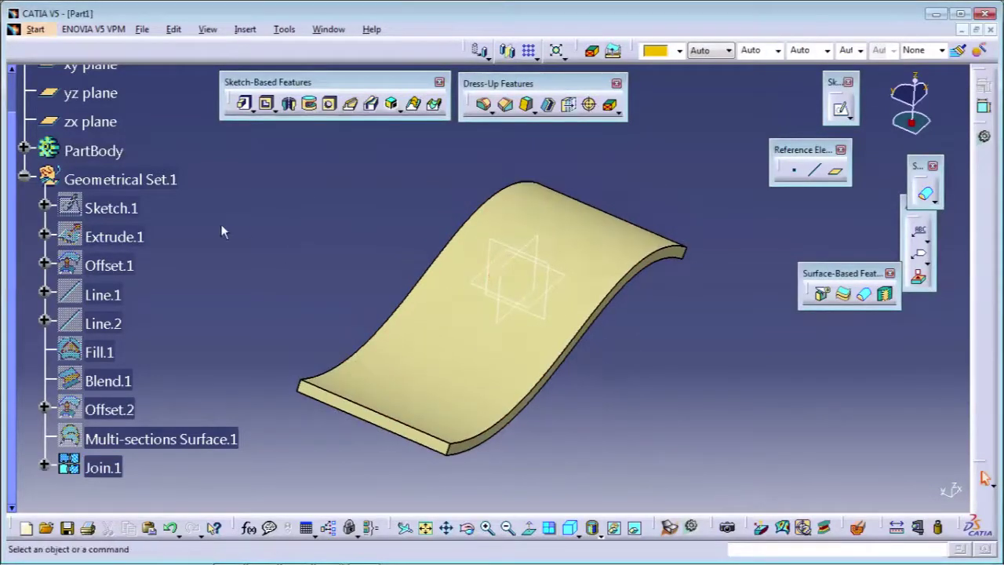
# Expand PartBody, collapse Geometrical Set.1 in the tree, and hide the geometrical set
pyautogui.click(24, 148)
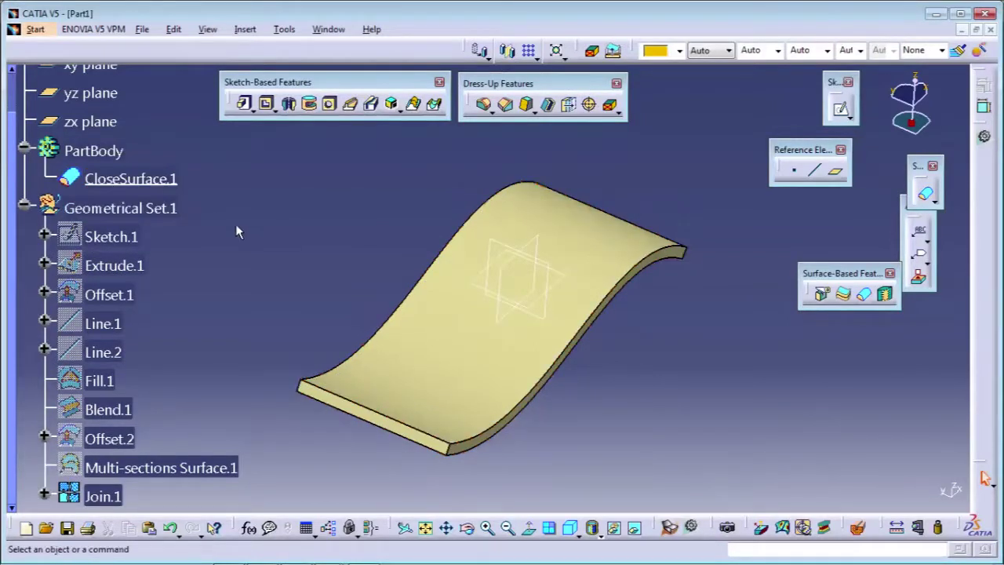
pyautogui.click(23, 207)
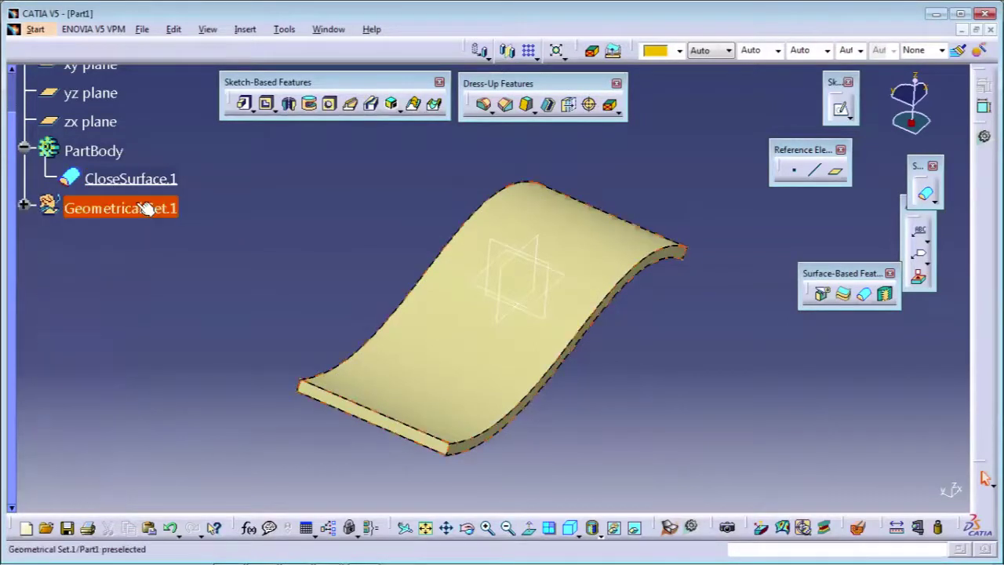
pyautogui.rightClick(145, 207)
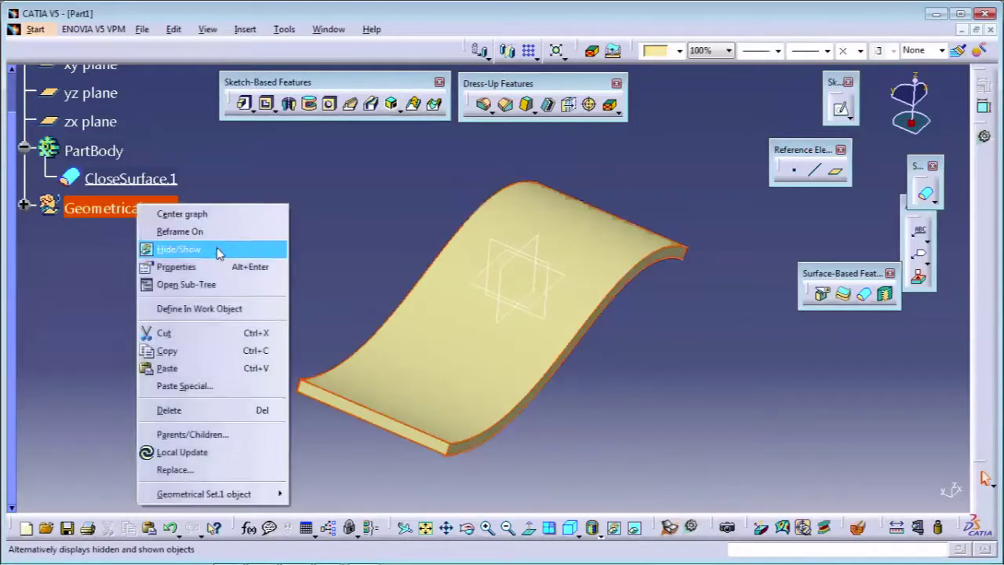
pyautogui.click(264, 247)
# Section the closed solid dynamically to inspect its interior, and cancel the sectioning
pyautogui.moveTo(685, 347); pyautogui.dragTo(671, 312, button='middle')
pyautogui.click(858, 530)
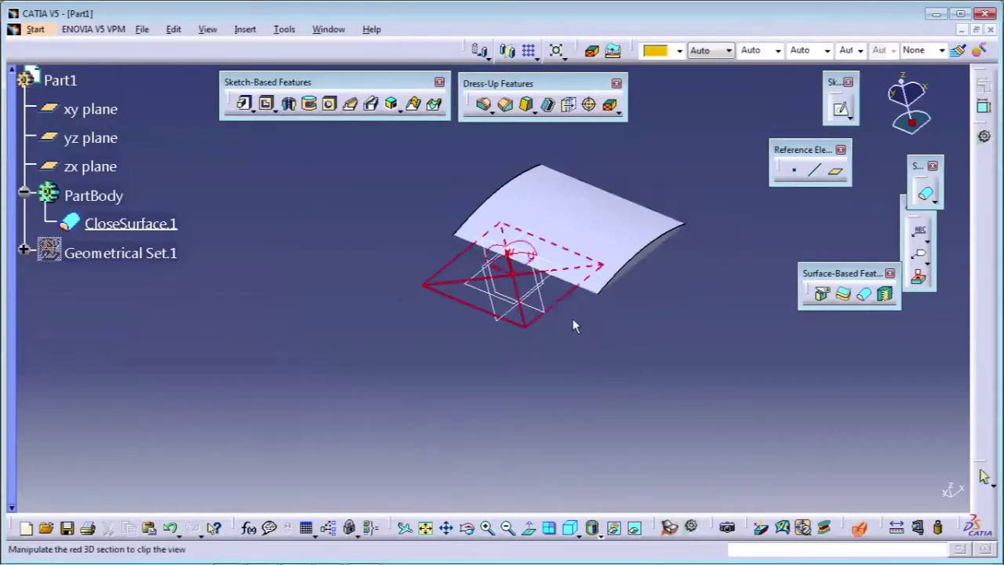
pyautogui.click(544, 280)
pyautogui.moveTo(509, 314); pyautogui.dragTo(488, 368, button='middle')
pyautogui.press('Escape')
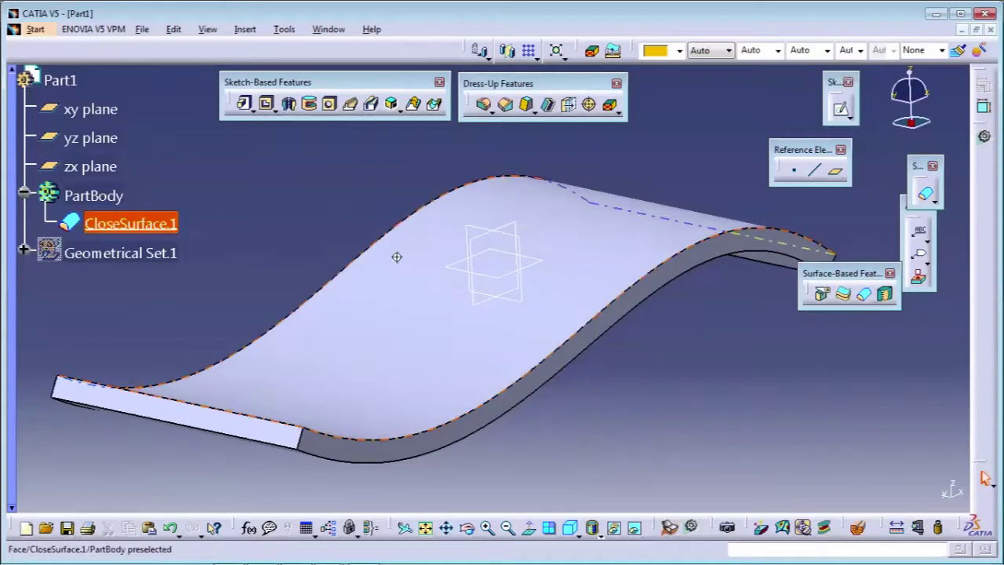
pyautogui.moveTo(397, 256); pyautogui.dragTo(441, 340, button='middle')
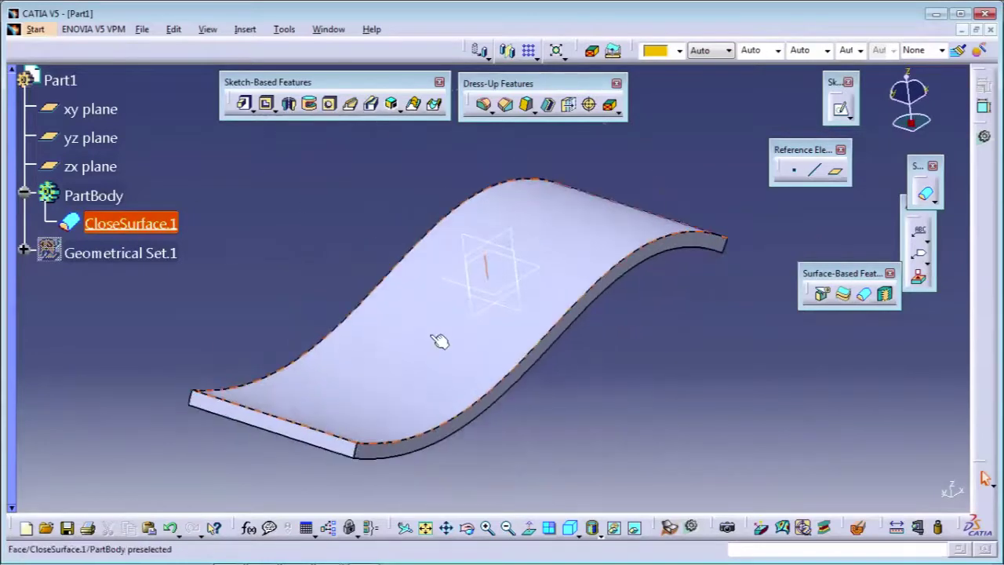
# Switch back to the Generative Shape Design workbench and return from the Zoom meeting window to CATIA
pyautogui.click(37, 31)
pyautogui.moveTo(117, 124)
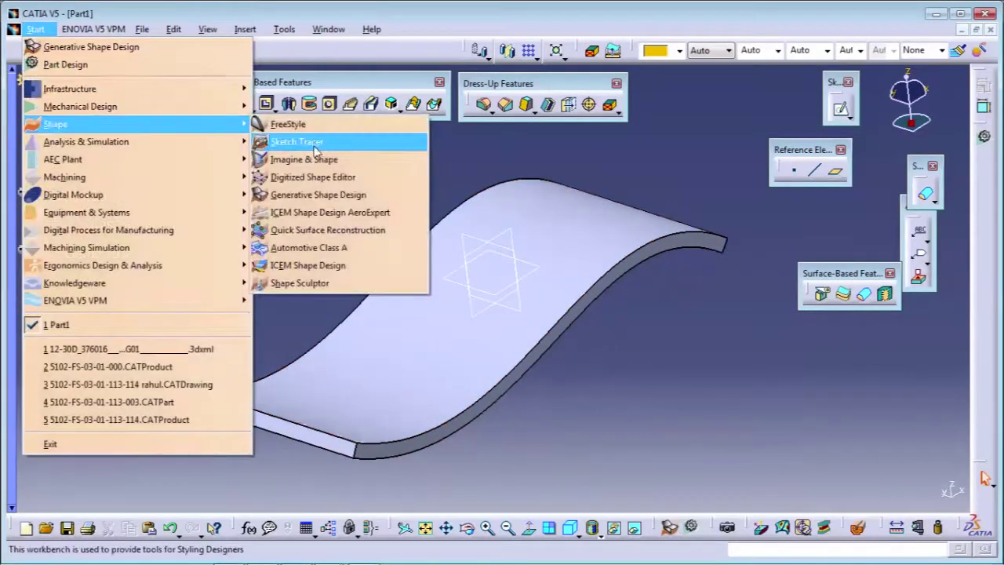
pyautogui.click(318, 193)
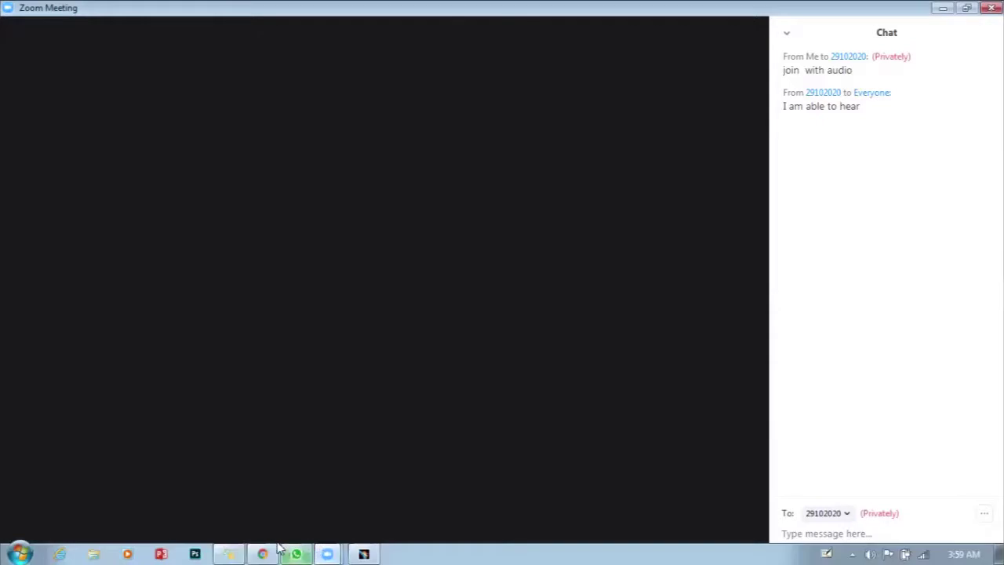
pyautogui.click(363, 553)
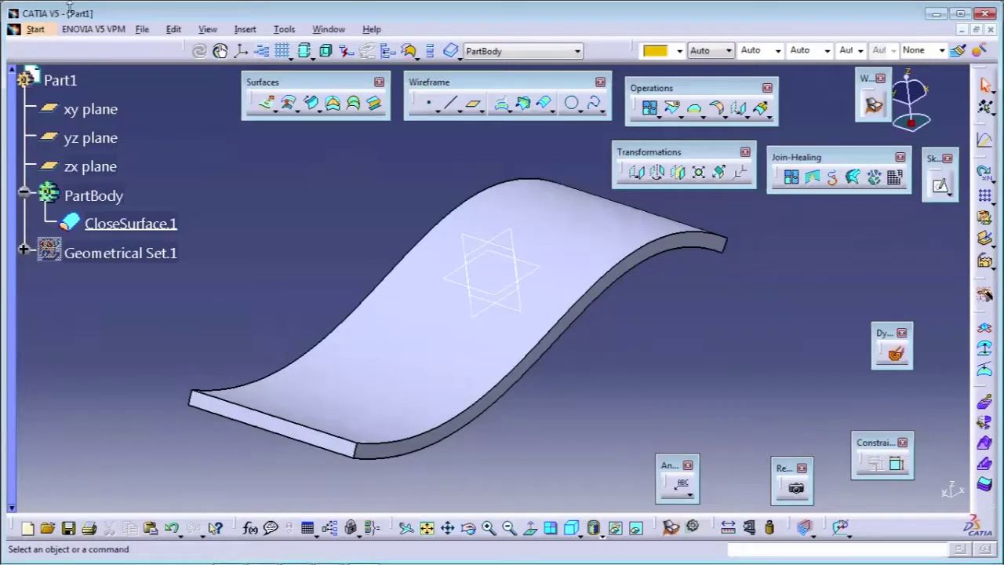
pyautogui.moveTo(429, 186); pyautogui.dragTo(398, 199, button='middle')
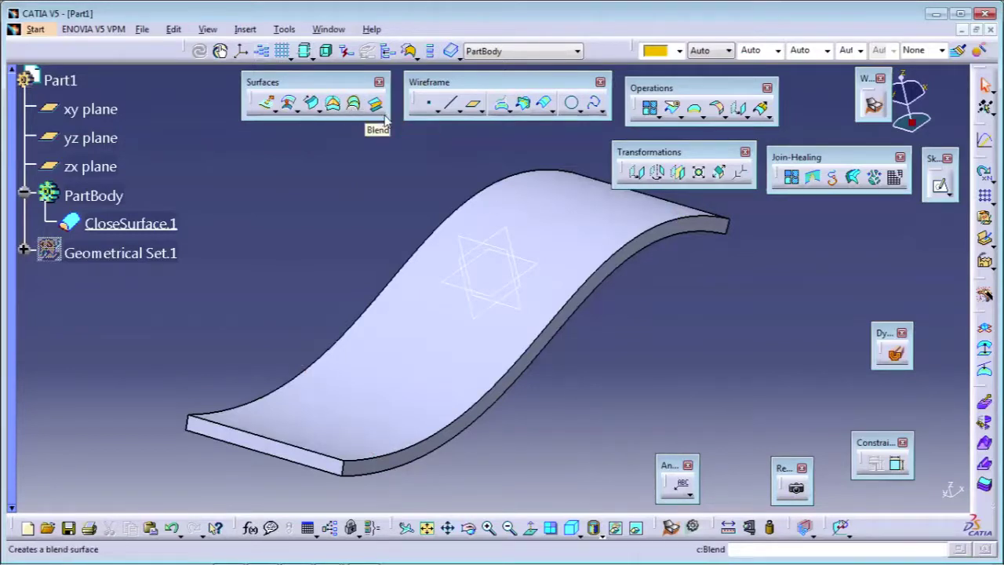
pyautogui.moveTo(504, 191); pyautogui.dragTo(463, 206, button='middle')
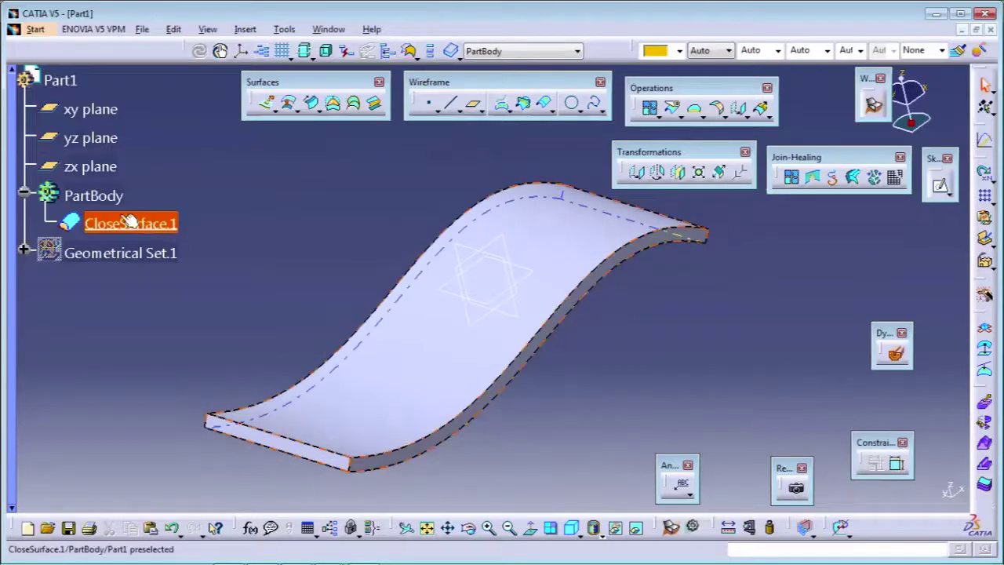
# Hide PartBody and detach the Extrude-Revolution surface commands into their own floating group
pyautogui.rightClick(91, 197)
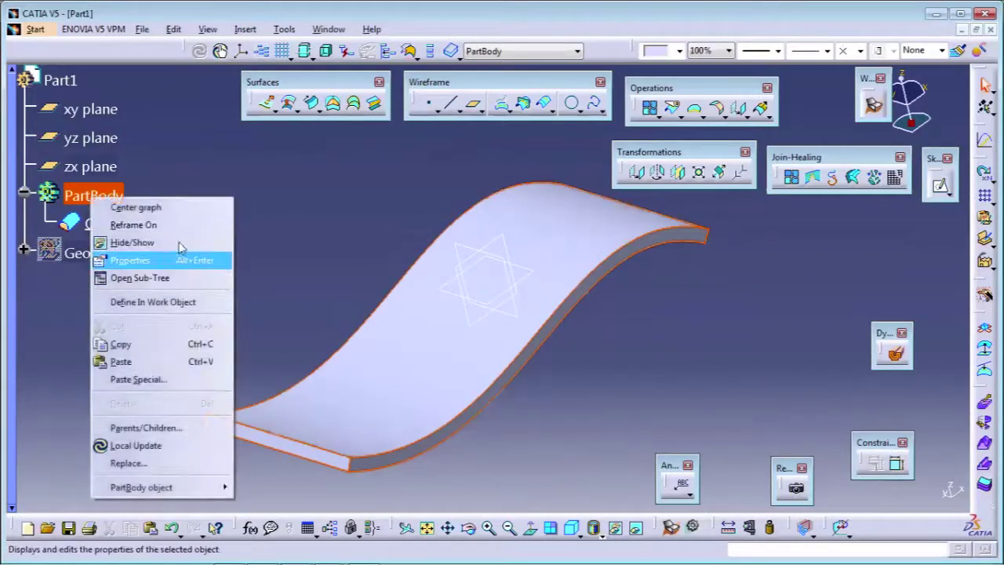
pyautogui.click(177, 243)
pyautogui.moveTo(532, 286); pyautogui.dragTo(478, 284, button='middle')
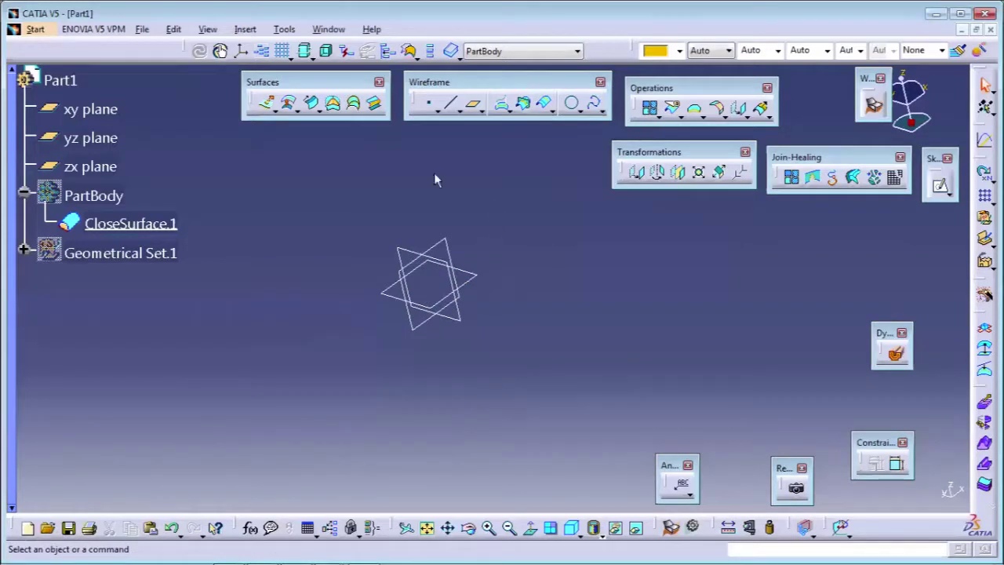
pyautogui.moveTo(271, 104); pyautogui.dragTo(384, 201)
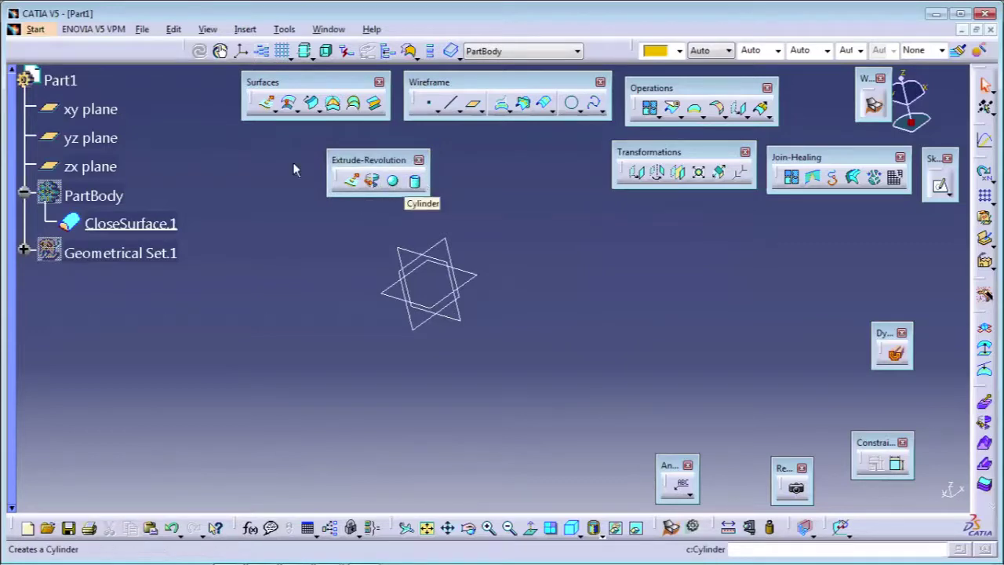
# Show Geometrical Set.1 again, expand it in the tree, and hide Join.1 within it
pyautogui.rightClick(129, 257)
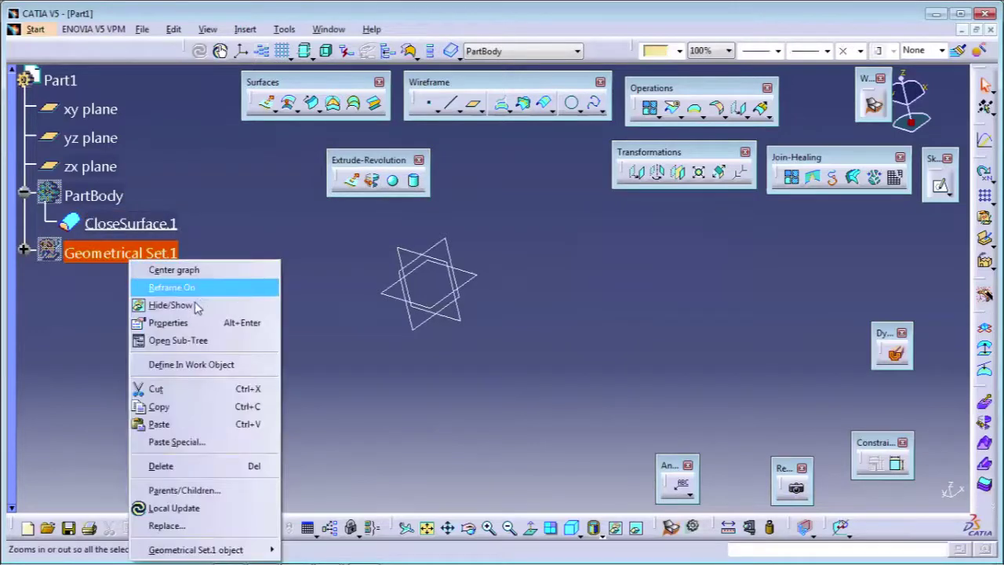
pyautogui.click(196, 306)
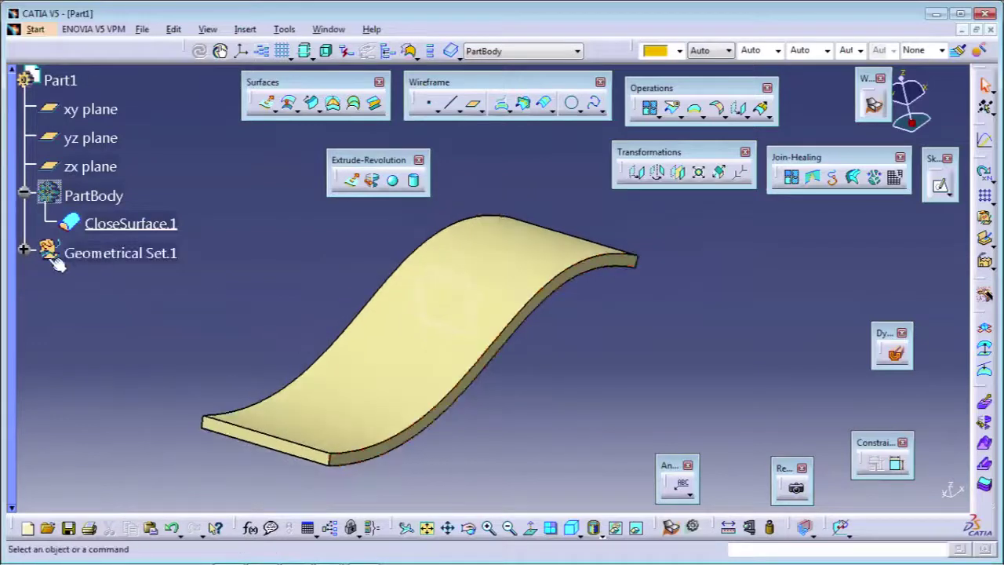
pyautogui.click(25, 251)
pyautogui.scroll(-3, 191, 307)
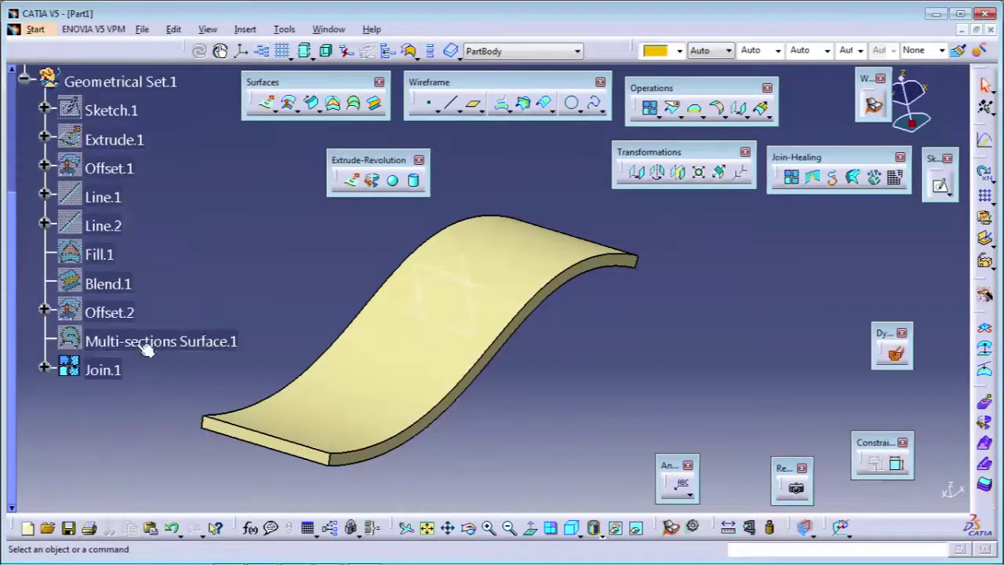
pyautogui.rightClick(110, 376)
pyautogui.click(149, 114)
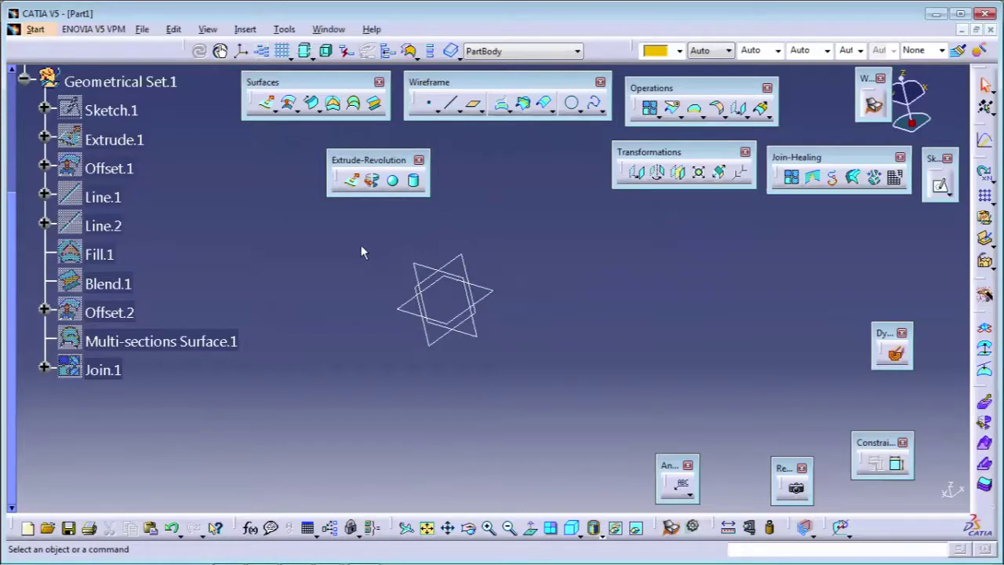
# Sketch a vertical line about 200 mm long beside the origin on a vertical reference plane, and exit the sketch
pyautogui.click(470, 261)
pyautogui.click(941, 186)
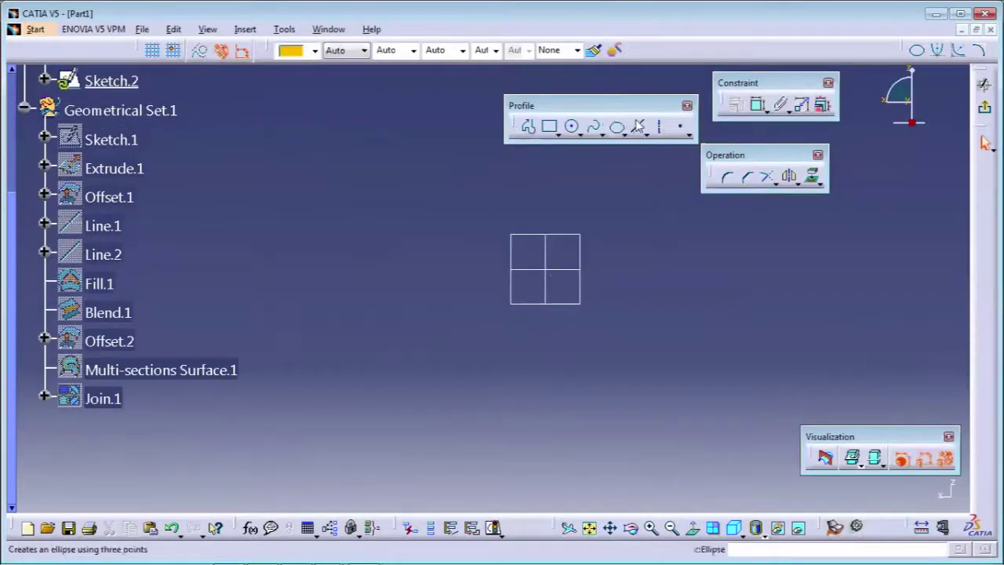
pyautogui.click(637, 127)
pyautogui.click(649, 167)
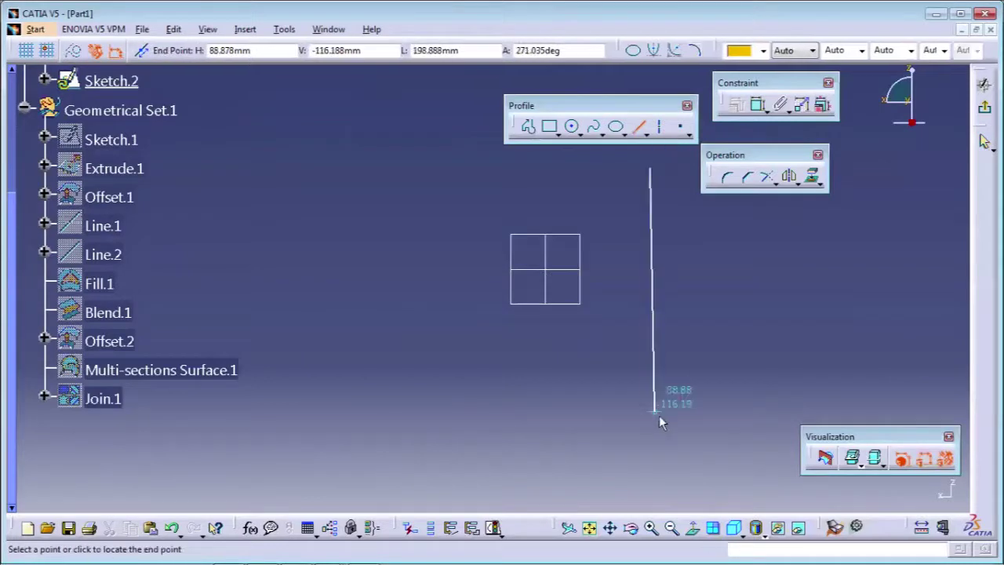
pyautogui.click(648, 425)
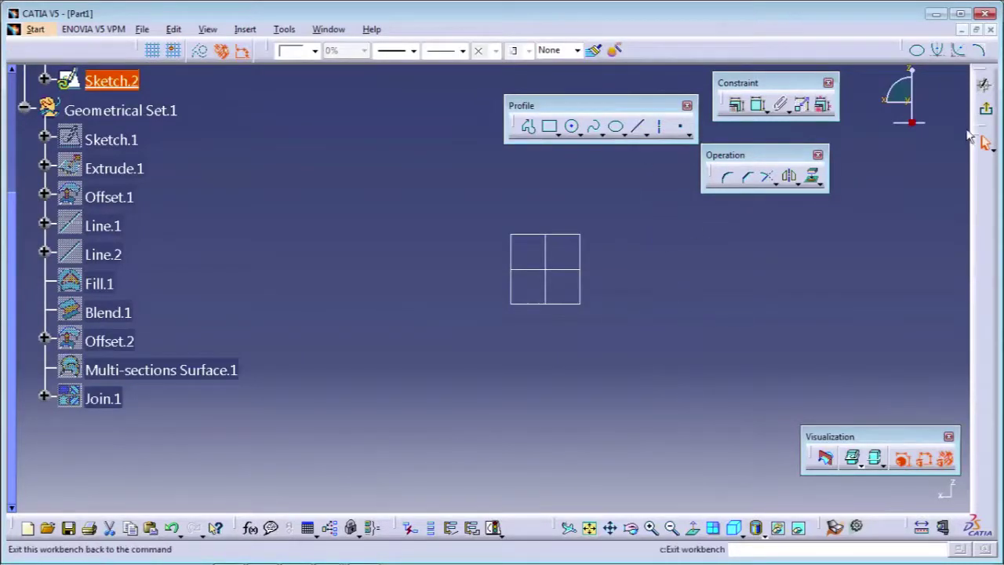
pyautogui.click(983, 107)
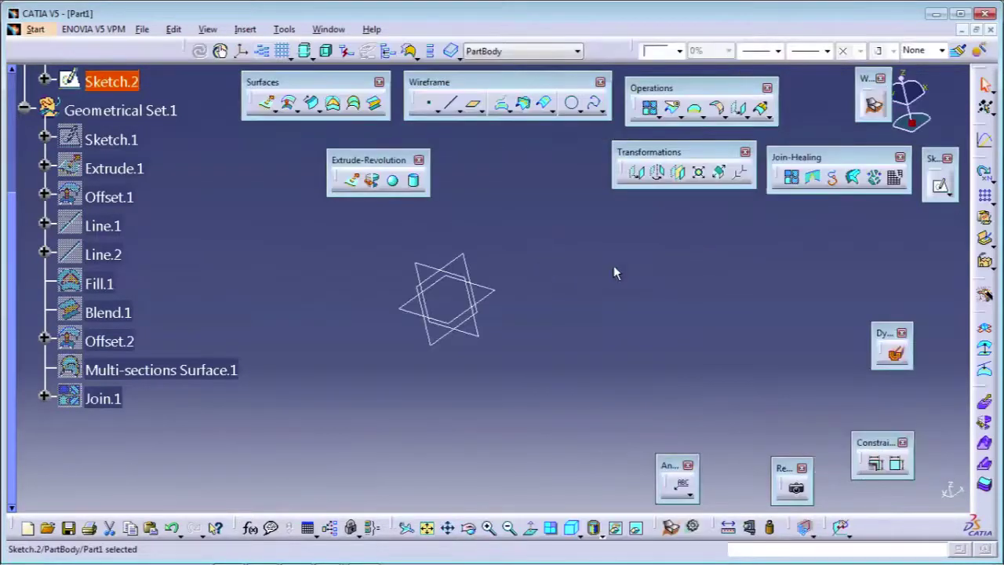
# Make PartBody with the new sketch visible again
pyautogui.click(165, 93)
pyautogui.scroll(1, 166, 100)
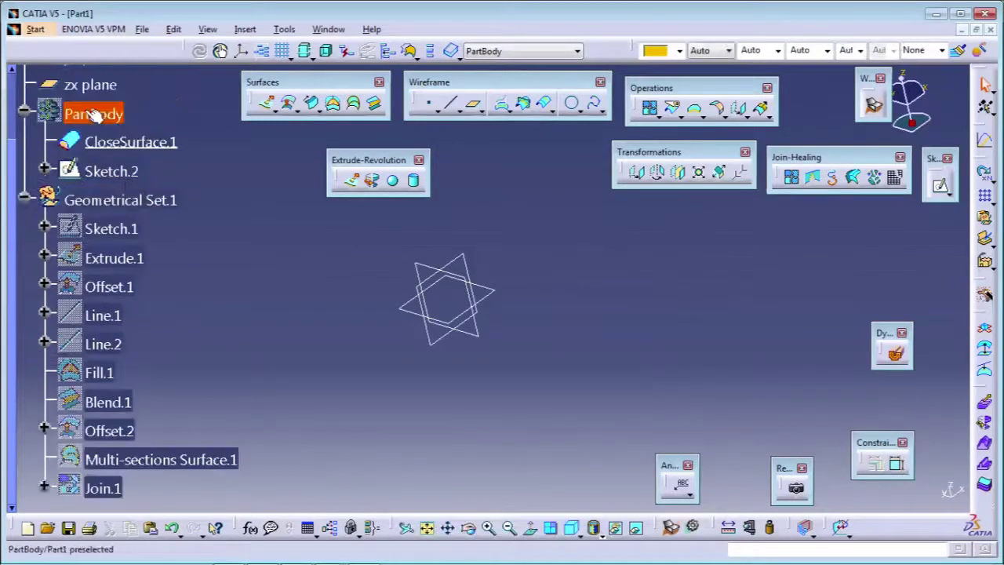
pyautogui.rightClick(93, 115)
pyautogui.click(151, 160)
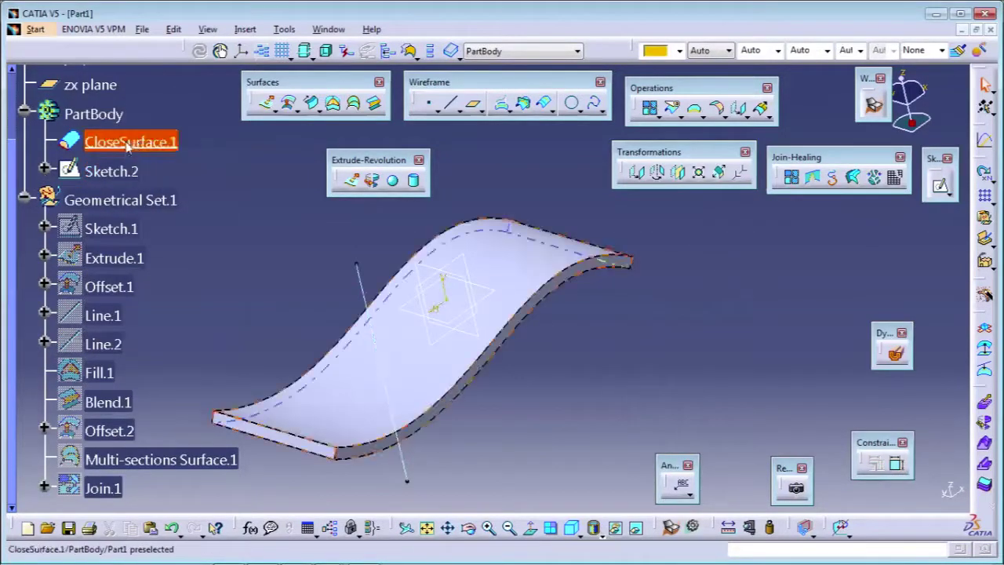
# Delete the CloseSurface.1 feature from PartBody
pyautogui.rightClick(127, 145)
pyautogui.click(180, 354)
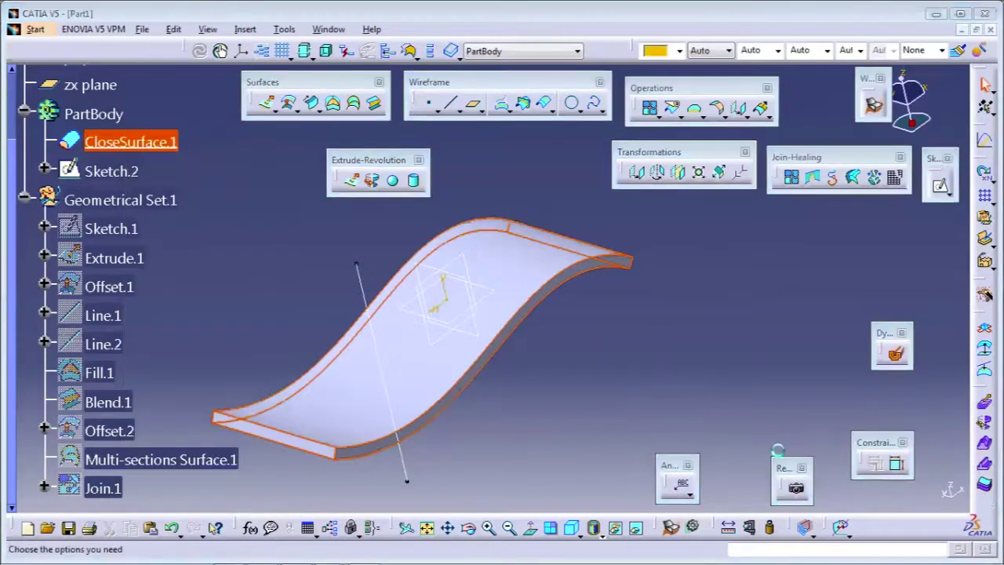
pyautogui.click(869, 482)
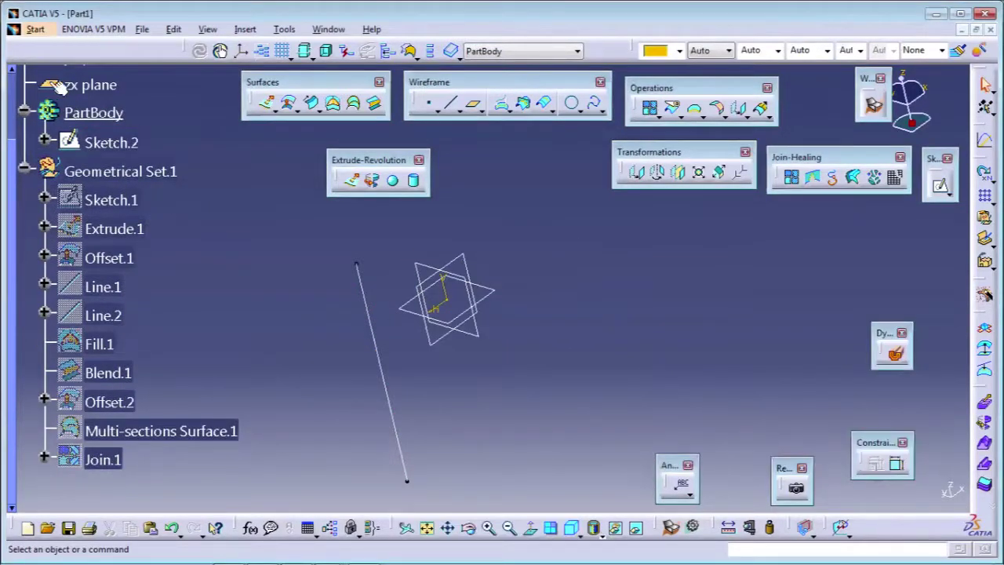
pyautogui.rightClick(93, 112)
pyautogui.click(125, 132)
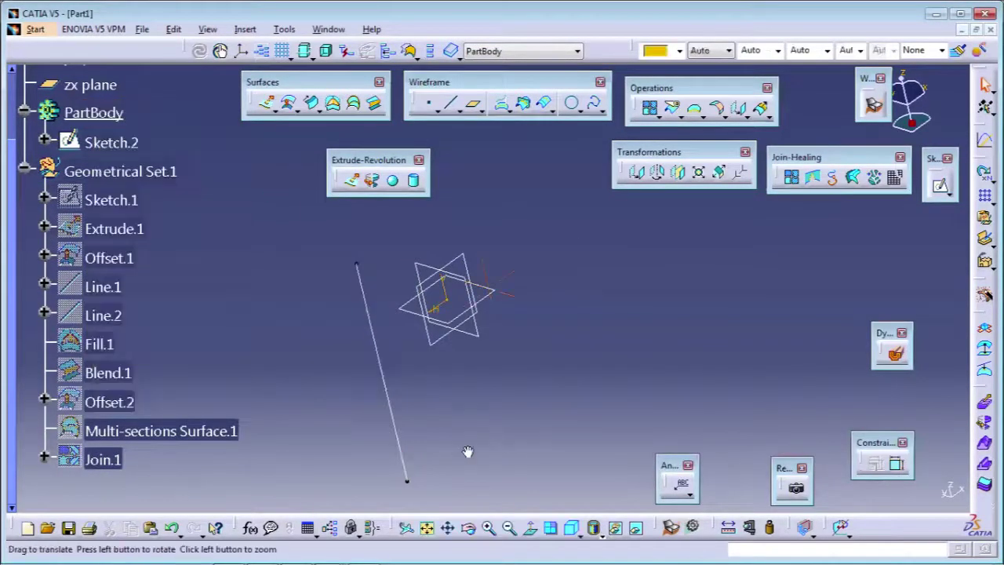
# Start a revolution surface with Sketch.2 as the profile and the Z Axis as its revolution axis
pyautogui.moveTo(467, 452); pyautogui.dragTo(308, 298, button='middle')
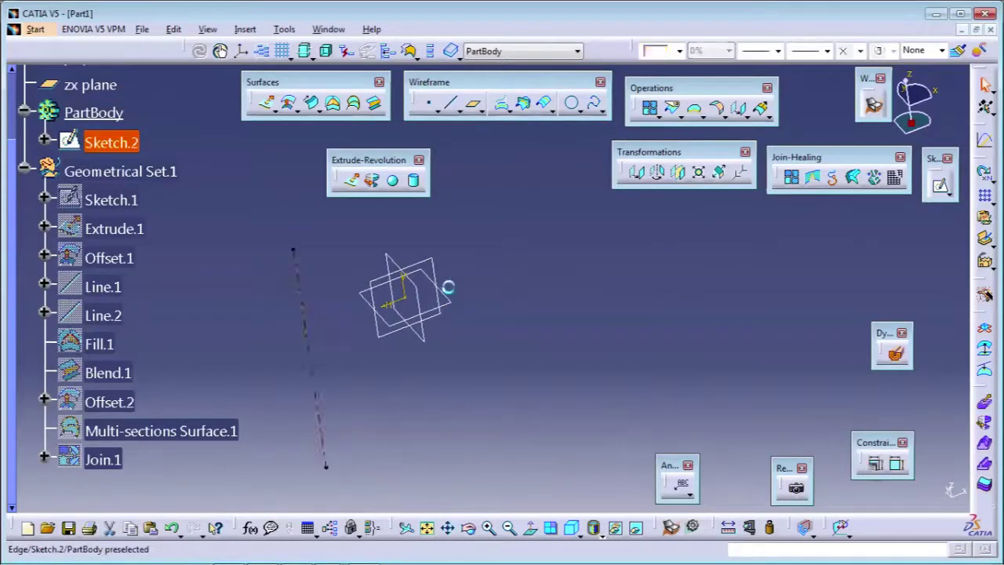
pyautogui.moveTo(536, 296); pyautogui.dragTo(494, 334, button='middle')
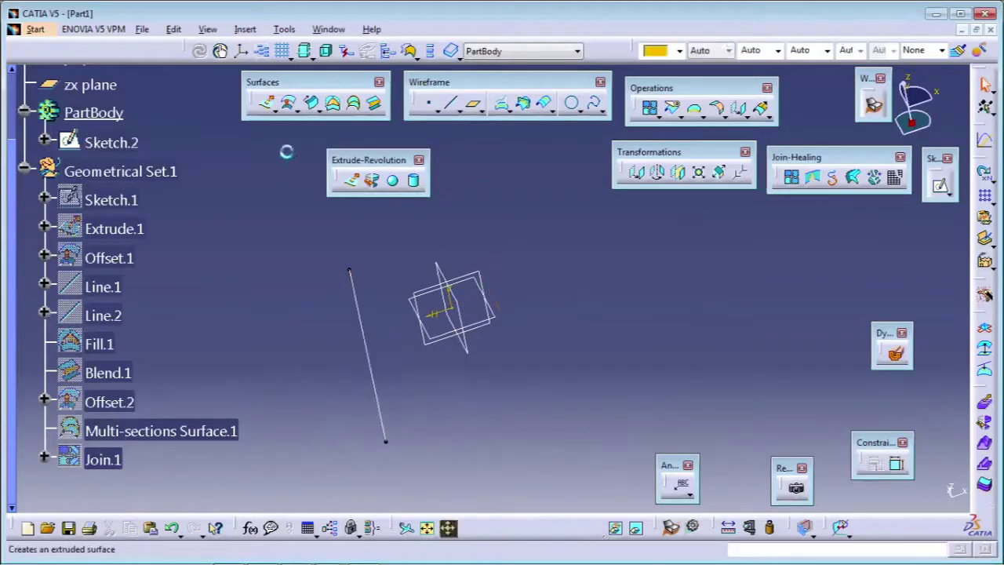
pyautogui.click(373, 182)
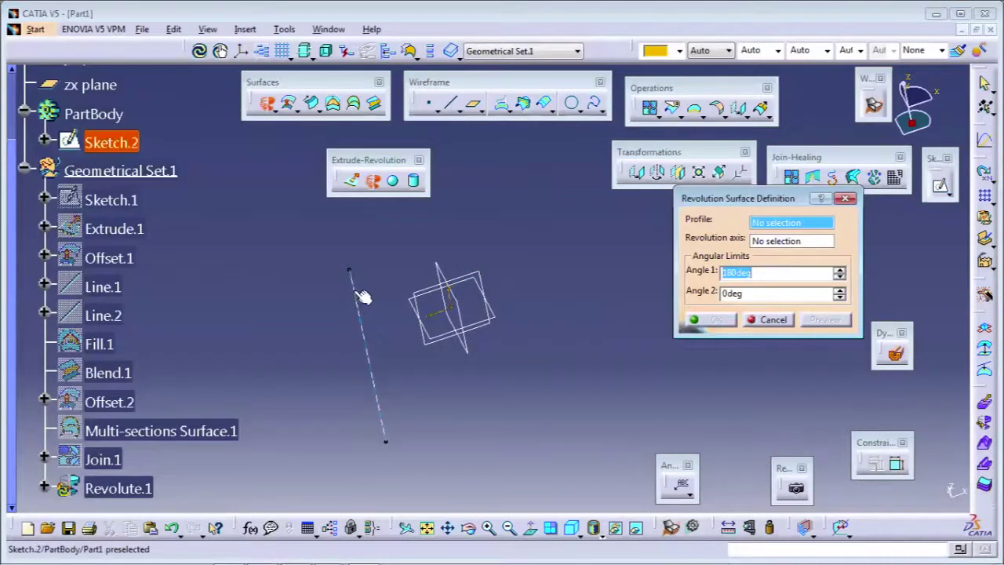
pyautogui.click(369, 345)
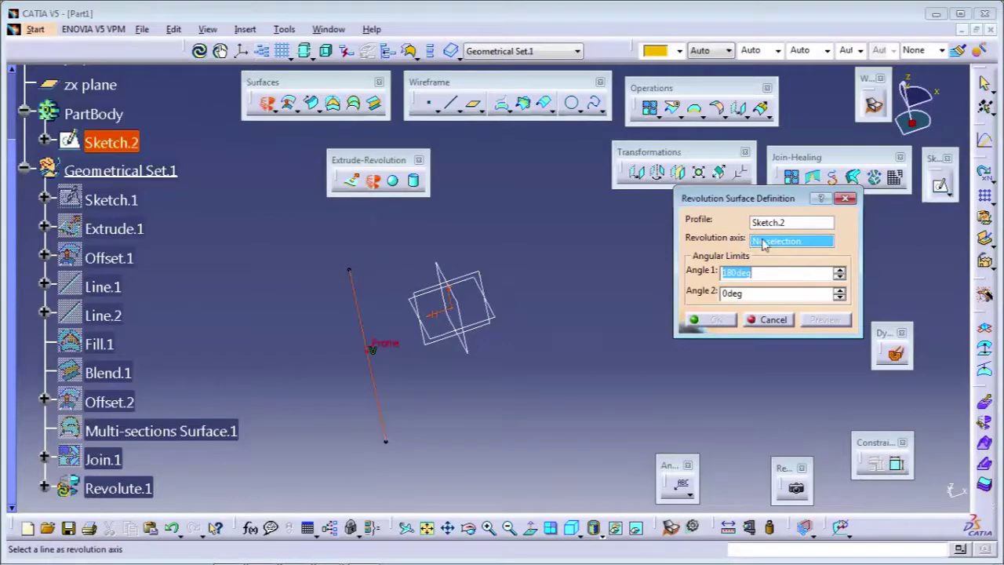
pyautogui.rightClick(763, 245)
pyautogui.click(796, 298)
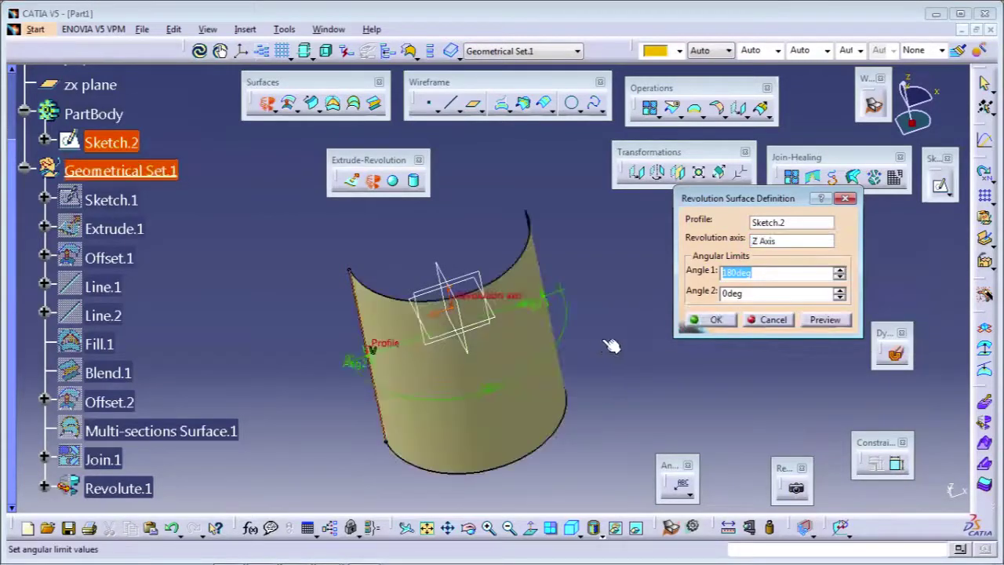
pyautogui.moveTo(611, 345); pyautogui.dragTo(533, 376, button='middle')
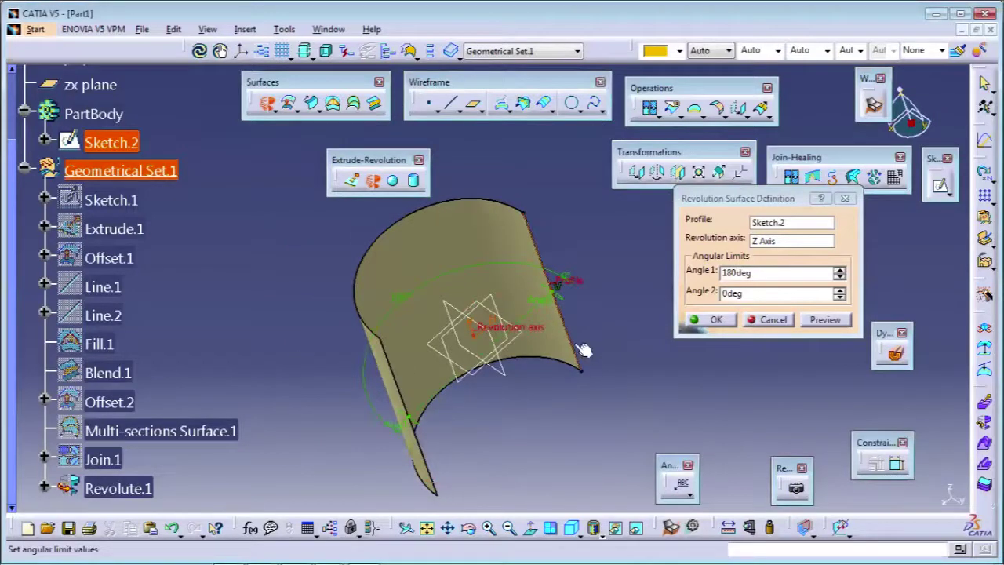
pyautogui.moveTo(584, 351); pyautogui.dragTo(524, 213, button='middle')
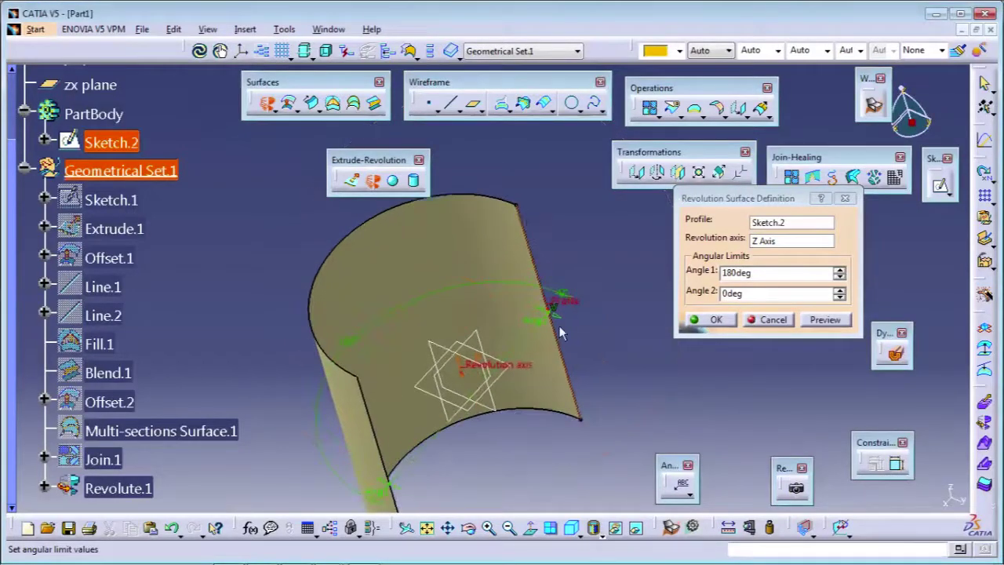
# Set Angle 1 of the revolution surface to 360 degrees and preview it
pyautogui.doubleClick(763, 272)
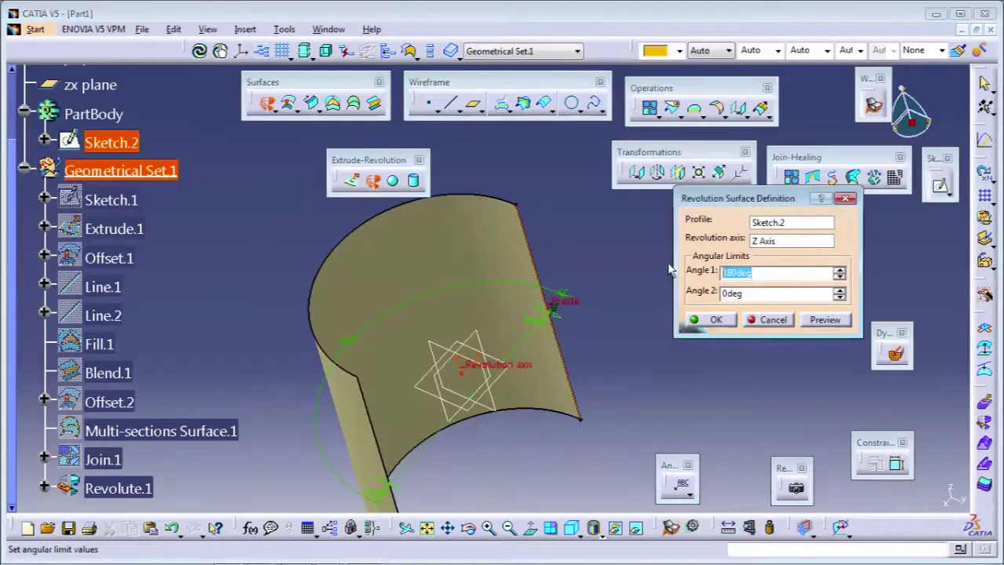
pyautogui.write('360')
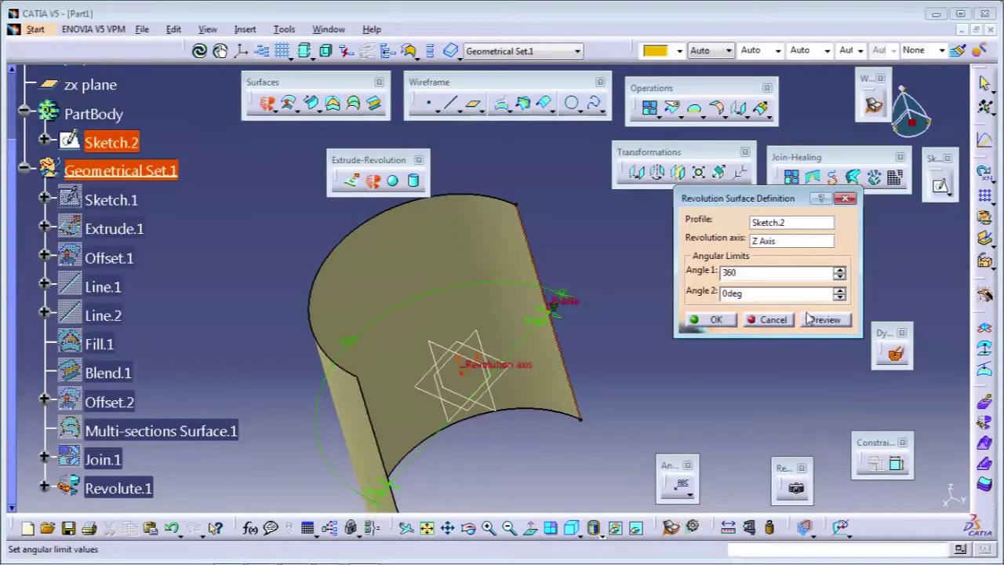
pyautogui.click(823, 319)
pyautogui.moveTo(404, 309); pyautogui.dragTo(596, 320, button='middle')
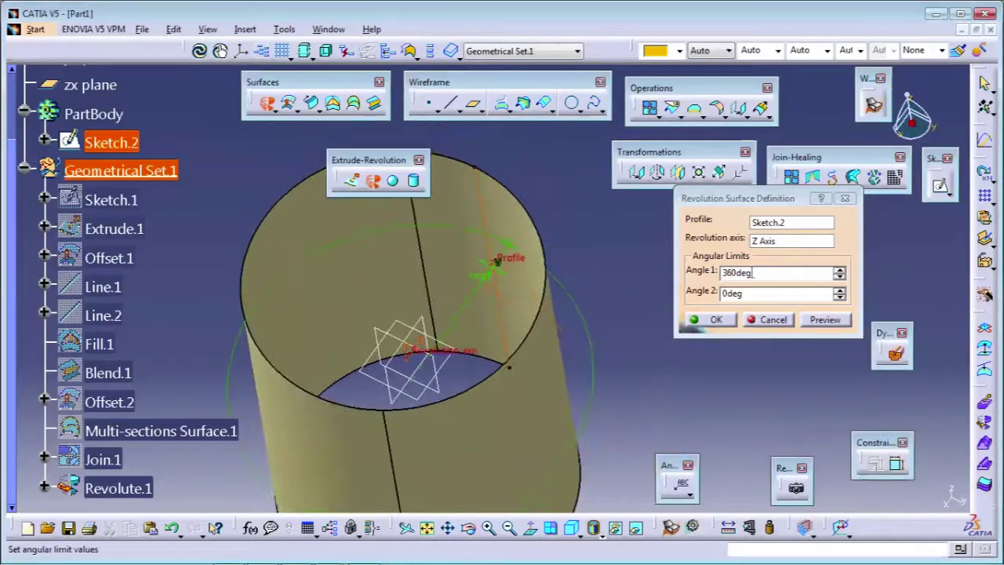
# Set the revolution surface's Angle 1 to 180 degrees and Angle 2 to 90 degrees, and preview it from several sides
pyautogui.moveTo(754, 272); pyautogui.dragTo(693, 268)
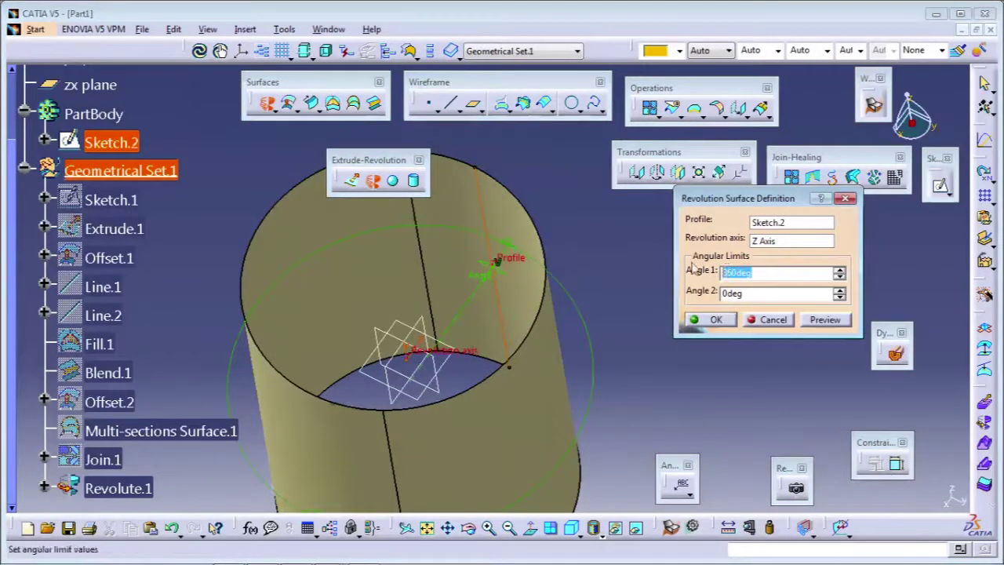
pyautogui.write('180')
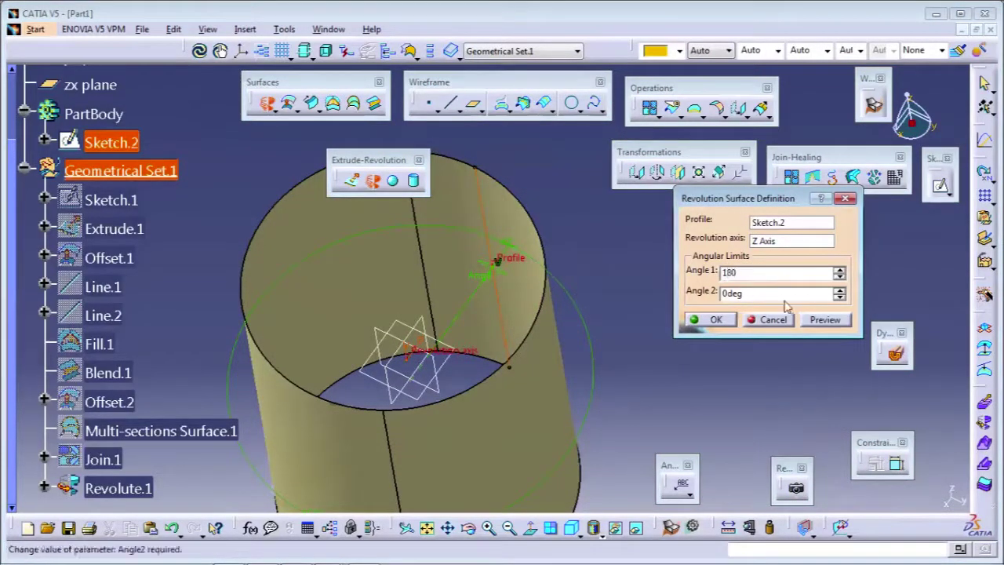
pyautogui.click(773, 293)
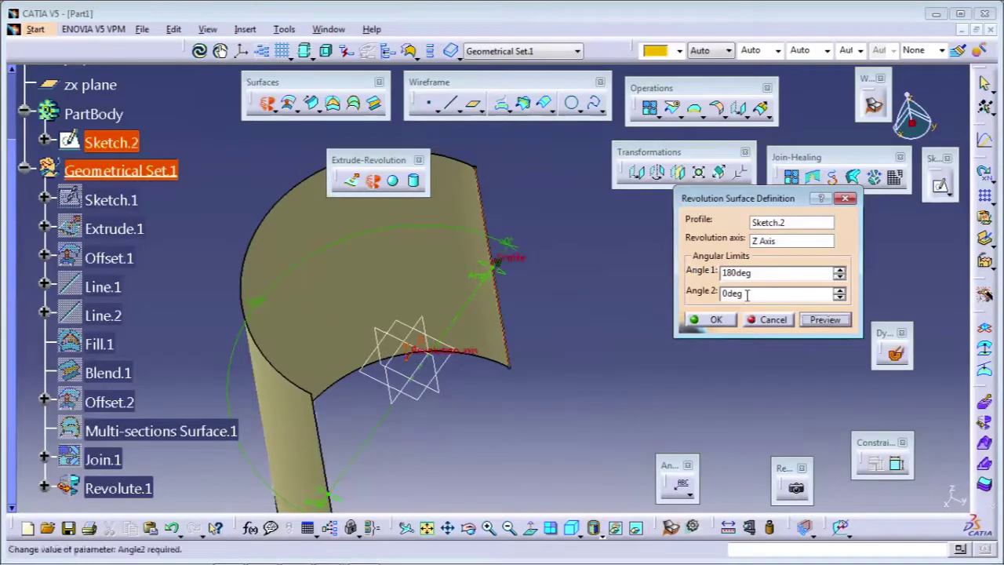
pyautogui.moveTo(745, 294); pyautogui.dragTo(717, 294)
pyautogui.write('90')
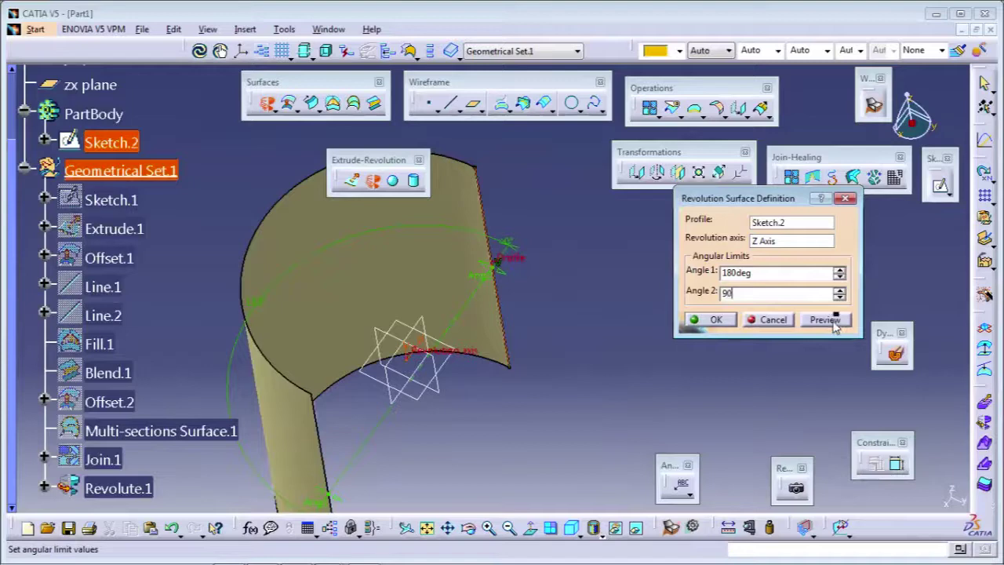
pyautogui.click(833, 321)
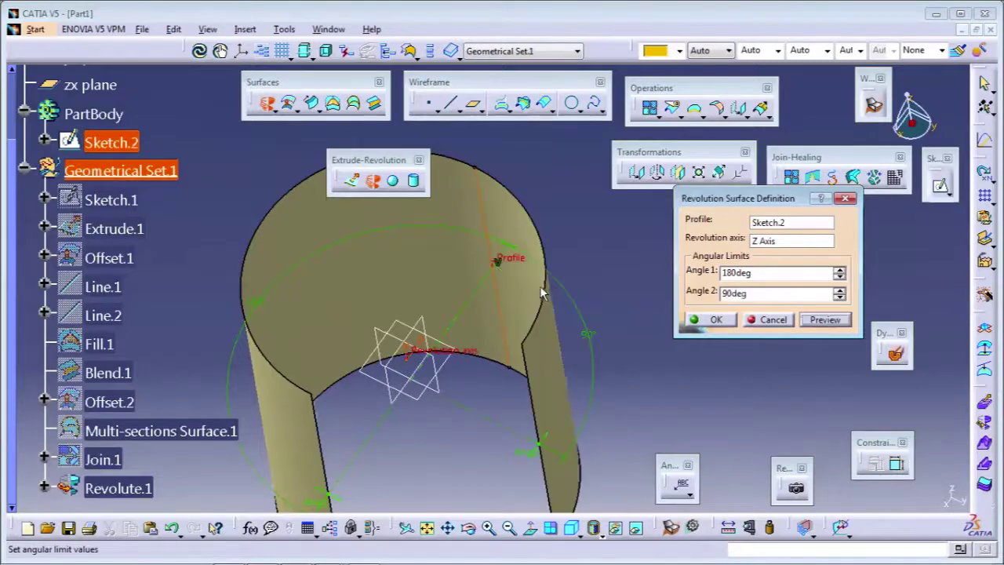
pyautogui.moveTo(410, 334); pyautogui.dragTo(525, 334, button='middle')
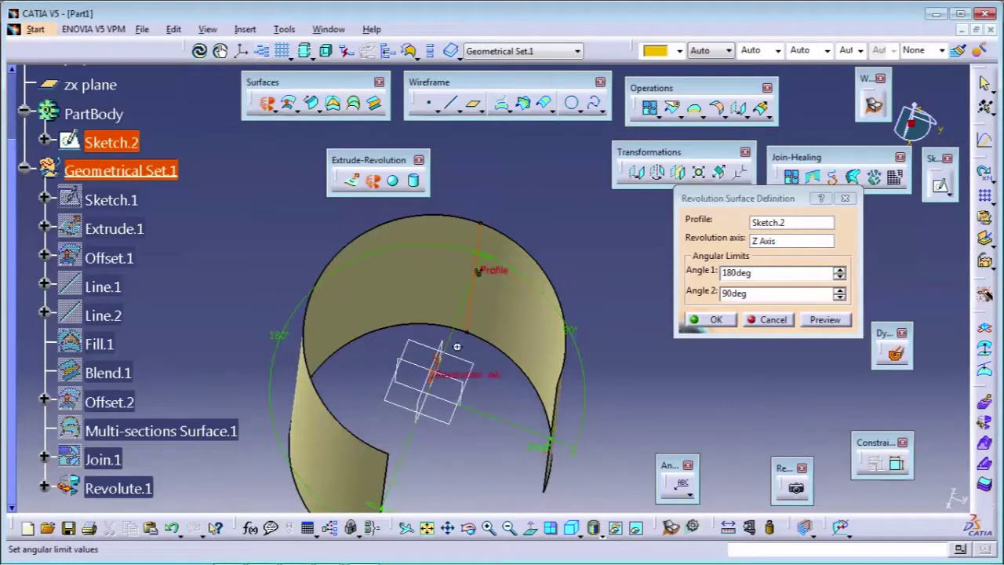
pyautogui.moveTo(457, 346); pyautogui.dragTo(457, 270, button='middle')
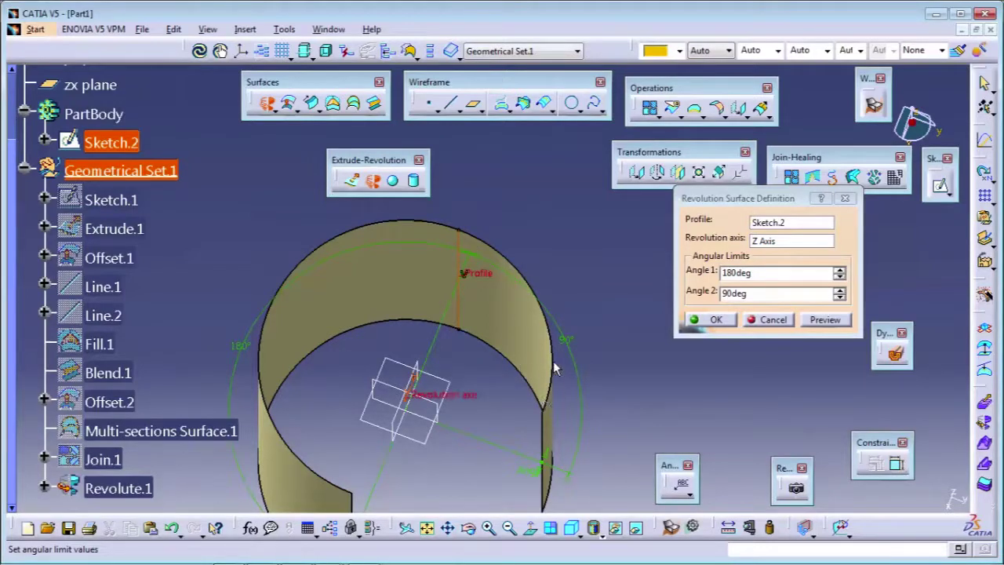
pyautogui.moveTo(459, 345); pyautogui.dragTo(464, 233, button='middle')
pyautogui.moveTo(475, 293); pyautogui.dragTo(534, 360, button='middle')
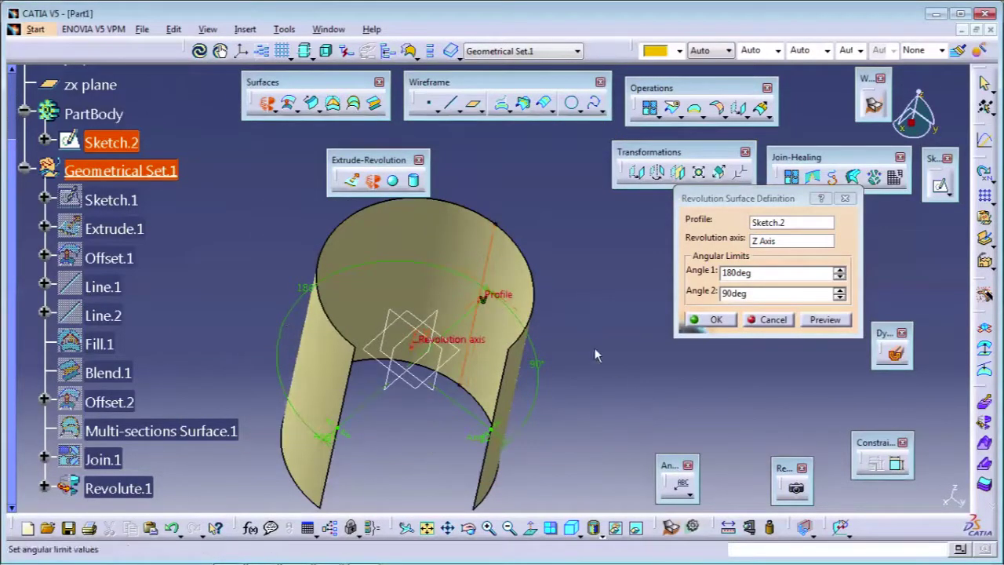
# Check the profile and revolution axis selections, and create the revolution surface of Sketch.2 about the Z Axis
pyautogui.click(756, 241)
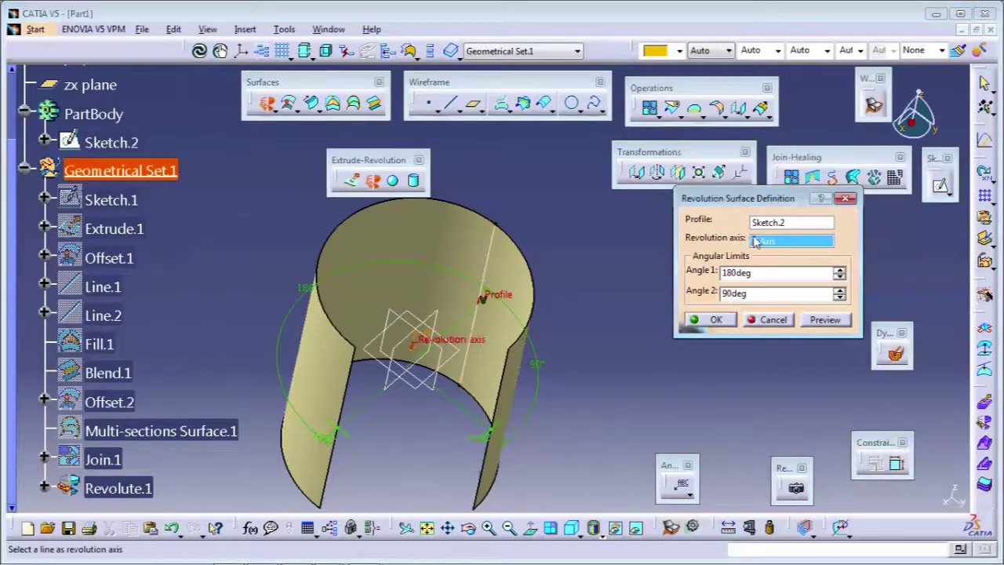
pyautogui.click(768, 223)
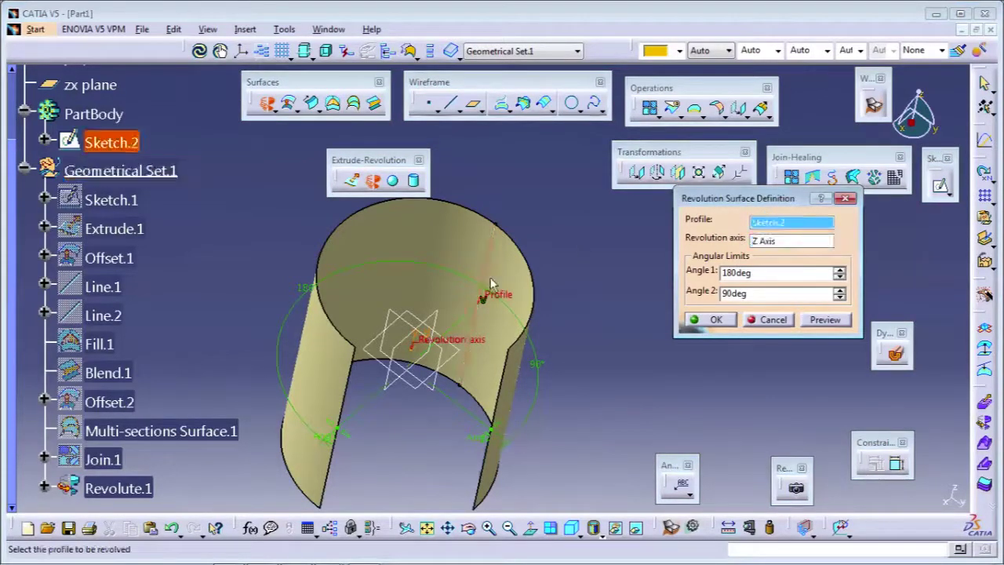
pyautogui.click(754, 240)
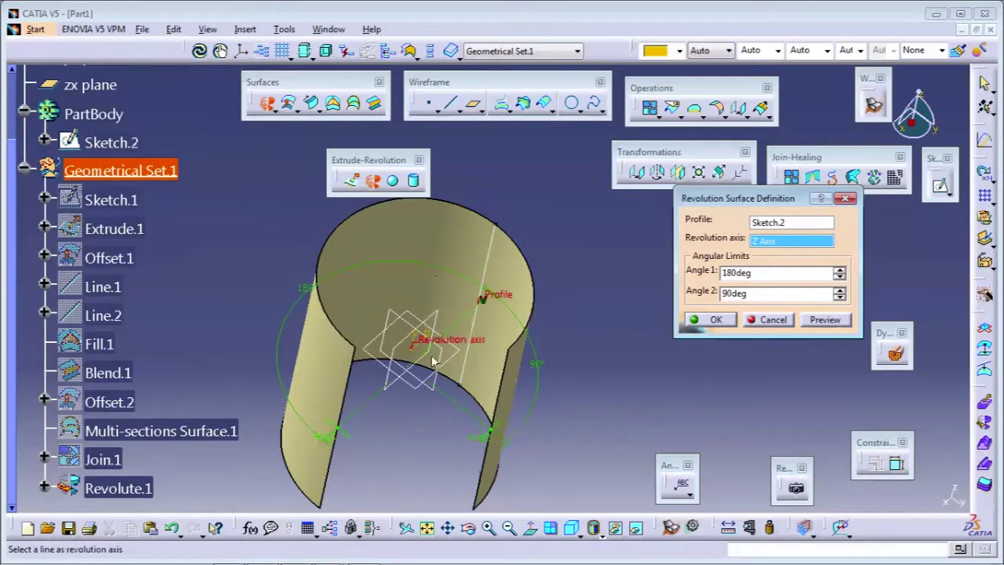
pyautogui.moveTo(452, 364); pyautogui.dragTo(405, 258, button='middle')
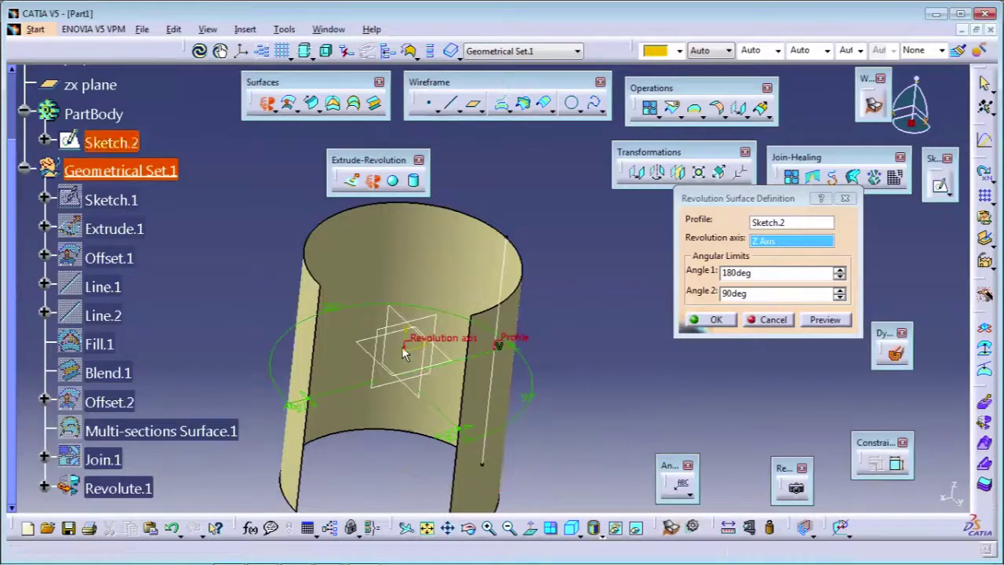
pyautogui.click(711, 321)
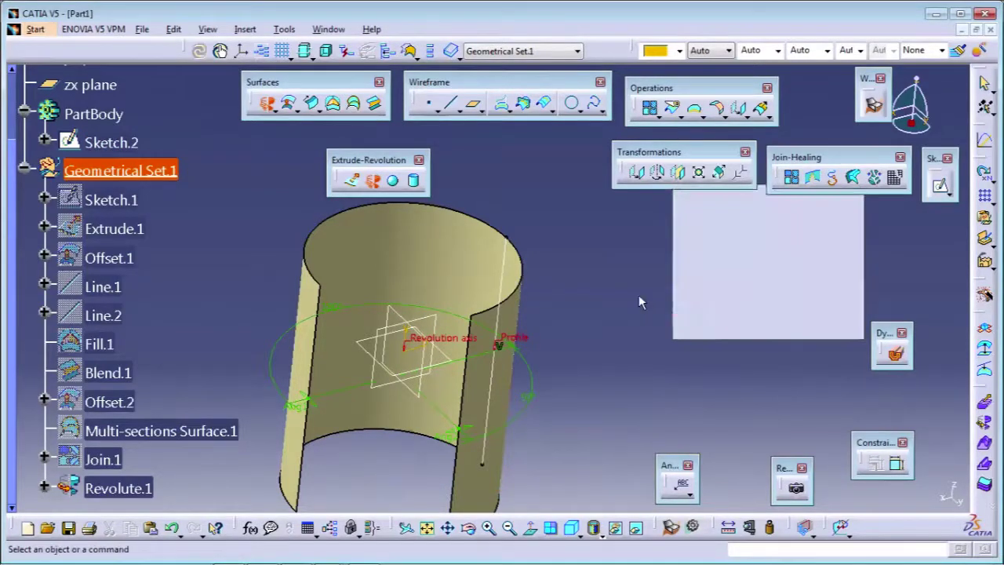
# Hide the Revolute.1 surface and its Sketch.2 profile line
pyautogui.rightClick(124, 488)
pyautogui.click(173, 226)
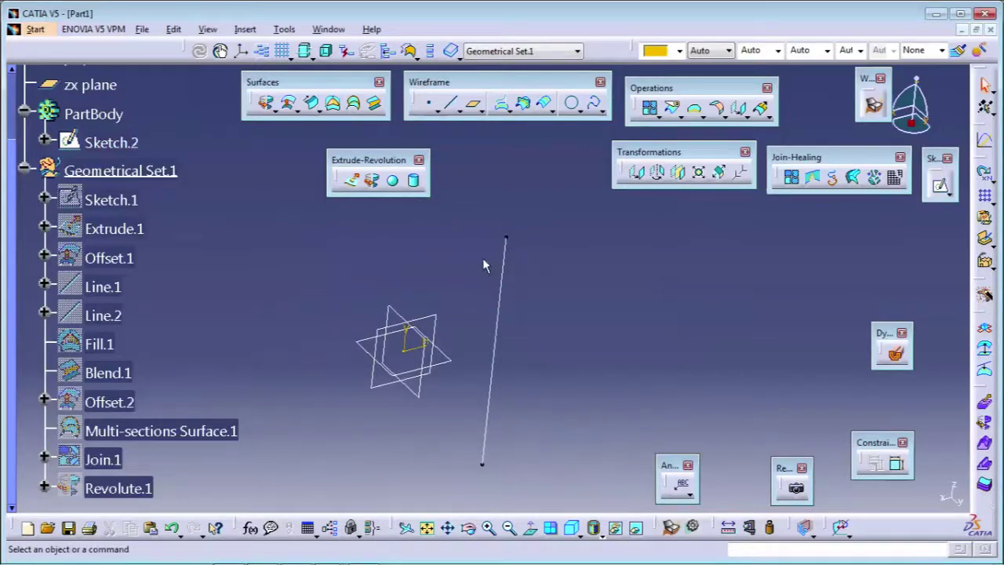
pyautogui.rightClick(507, 249)
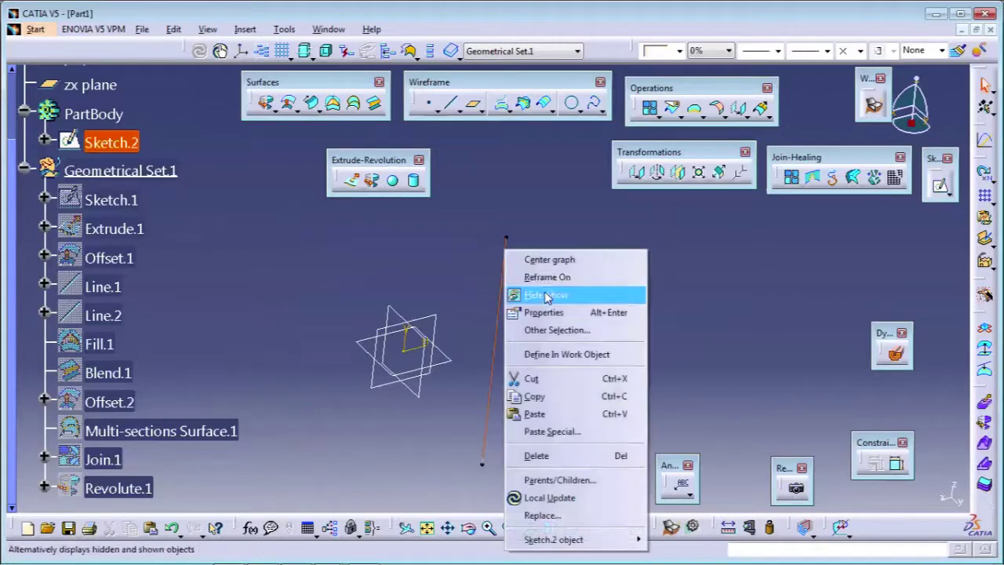
pyautogui.click(587, 293)
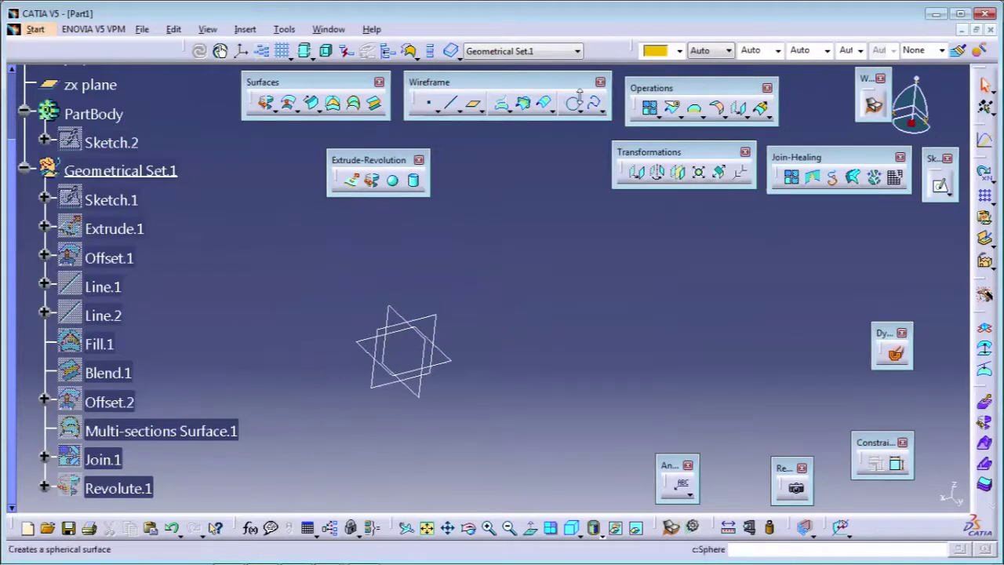
# Create a coordinate point at the origin with X, Y and Z at 0 mm
pyautogui.click(429, 106)
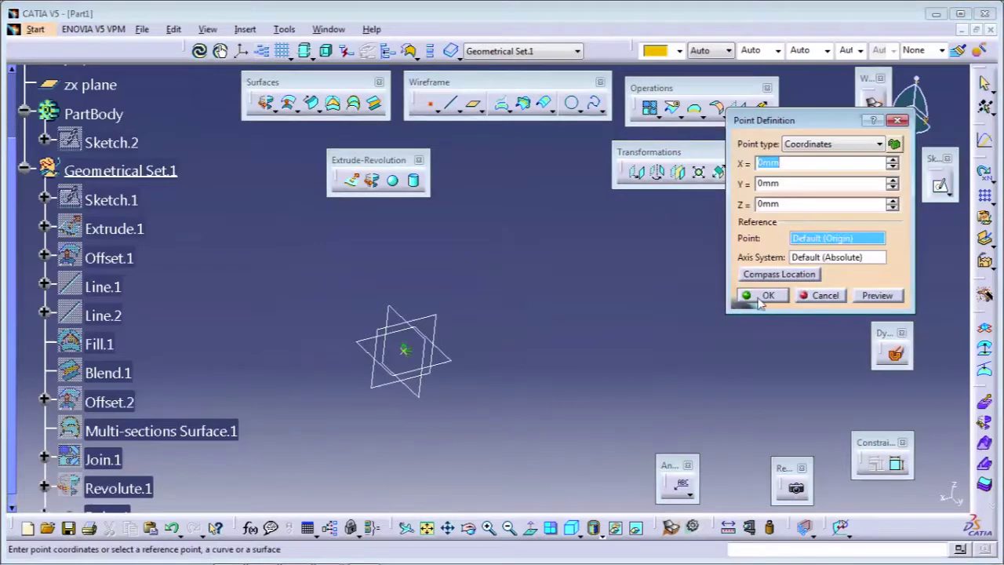
pyautogui.click(753, 297)
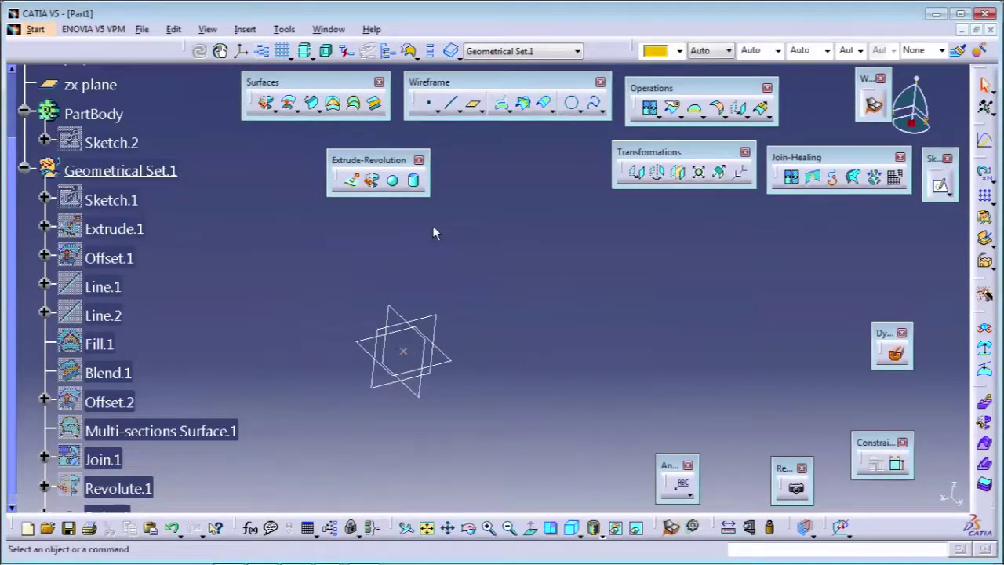
pyautogui.click(394, 182)
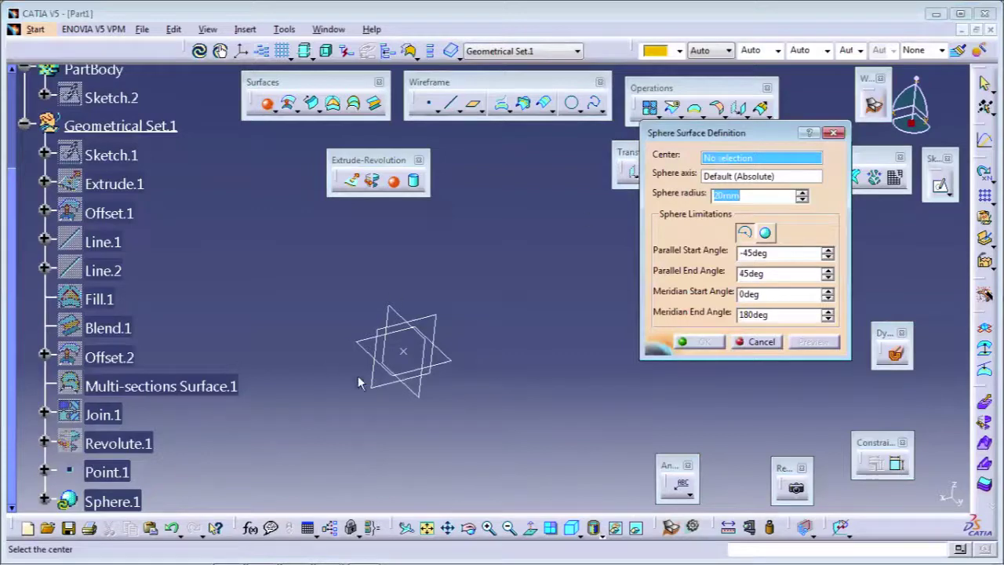
pyautogui.click(403, 351)
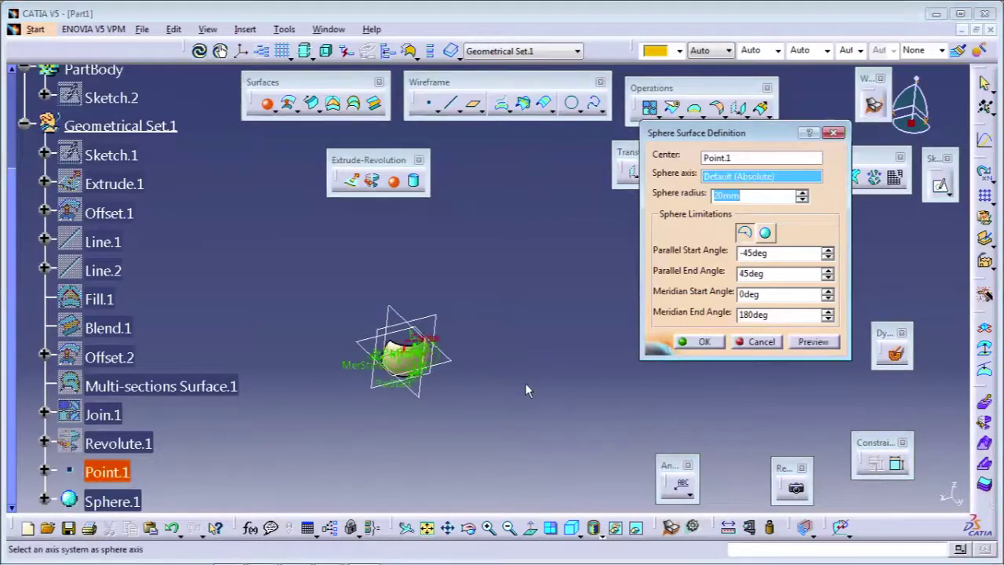
pyautogui.moveTo(527, 385); pyautogui.dragTo(439, 349, button='middle')
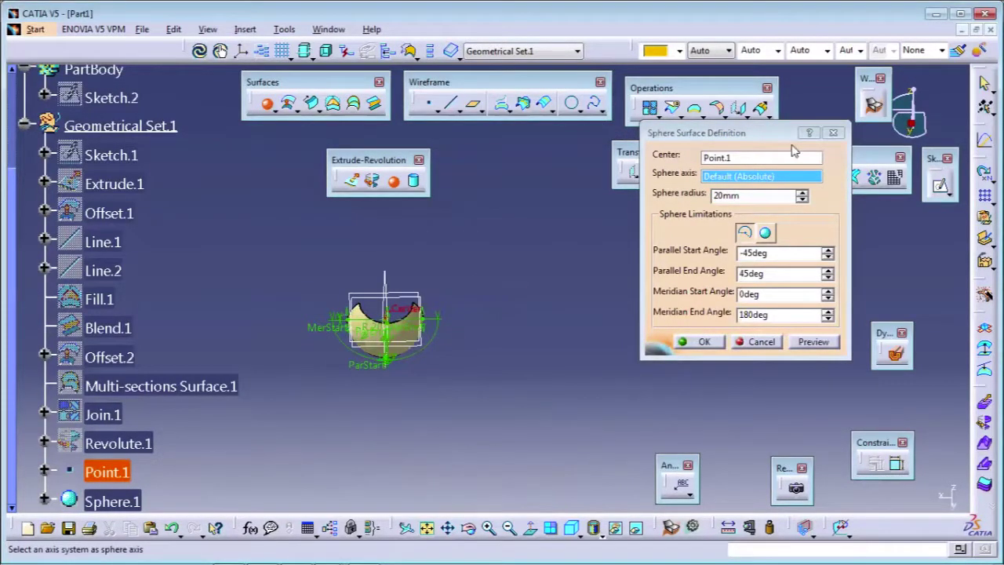
pyautogui.click(755, 158)
pyautogui.moveTo(359, 364); pyautogui.dragTo(788, 212, button='middle')
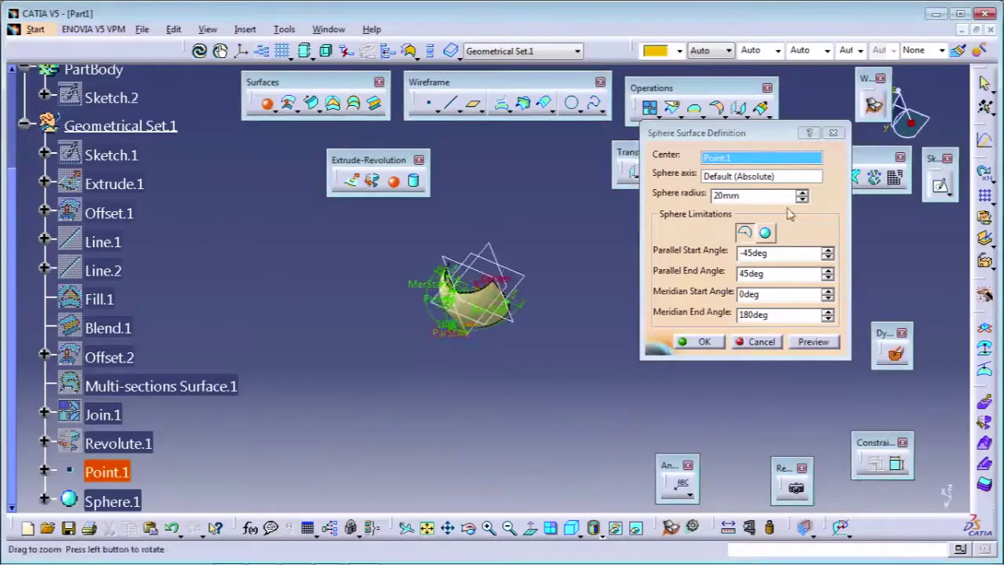
pyautogui.click(833, 133)
pyautogui.moveTo(590, 281); pyautogui.dragTo(567, 320, button='middle')
# Start a sphere surface centred on Point.1 with the default absolute sphere axis, and inspect its partial shape
pyautogui.click(393, 181)
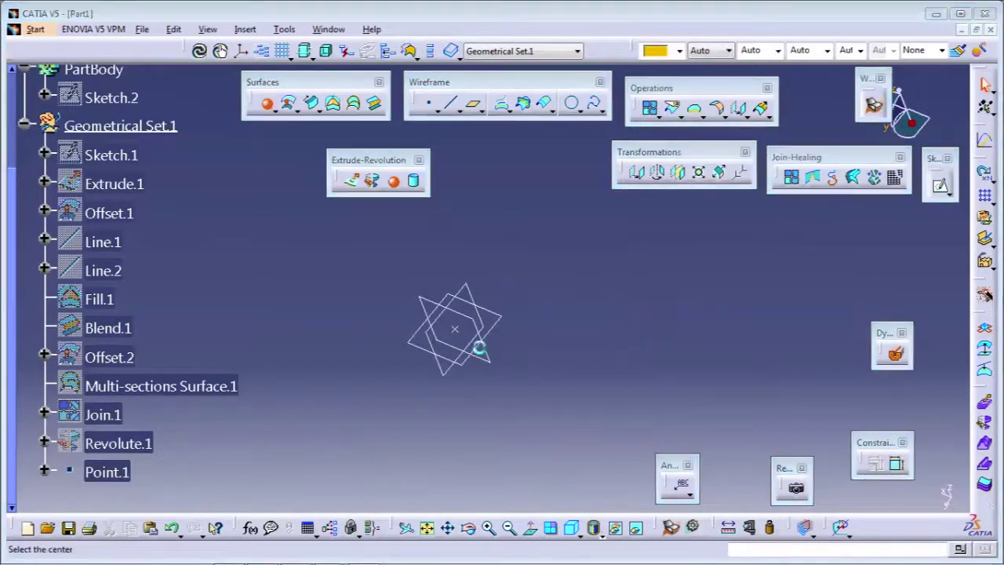
pyautogui.click(455, 329)
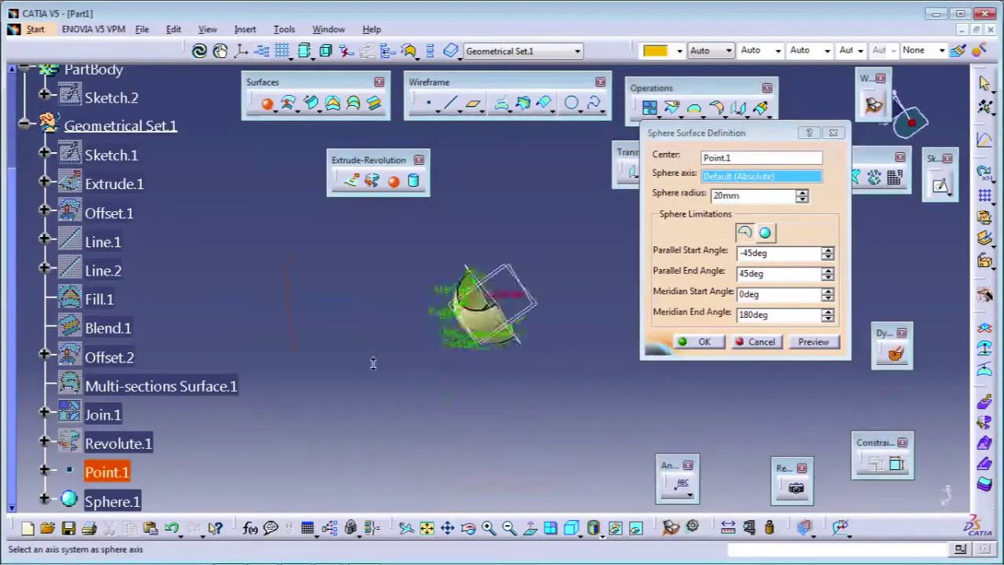
pyautogui.moveTo(373, 364); pyautogui.dragTo(465, 356, button='middle')
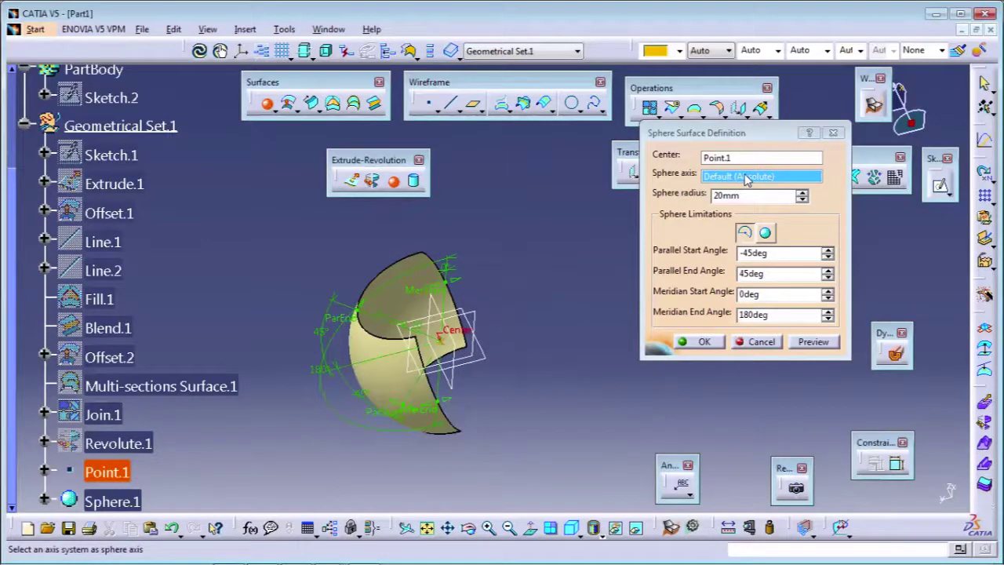
pyautogui.rightClick(746, 179)
pyautogui.click(735, 180)
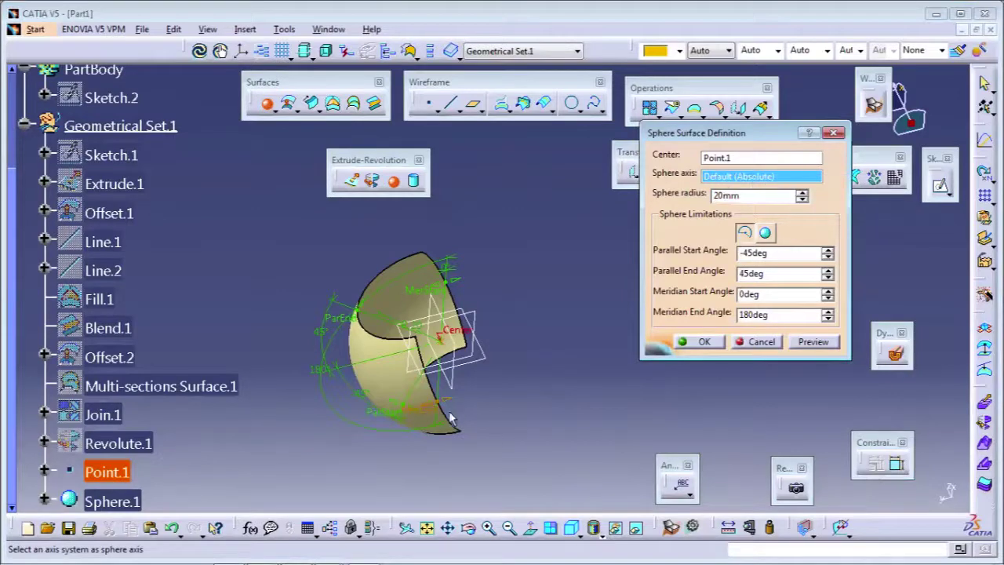
pyautogui.moveTo(439, 409); pyautogui.dragTo(384, 345, button='middle')
pyautogui.moveTo(556, 466); pyautogui.dragTo(610, 391, button='middle')
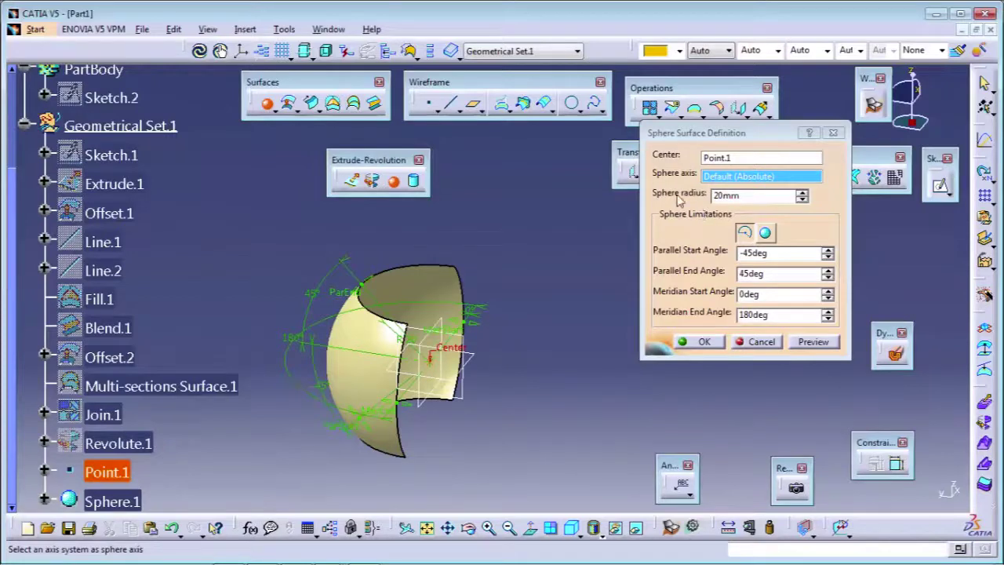
# Set the sphere radius to 30 mm and preview the partial sphere
pyautogui.click(737, 195)
pyautogui.doubleClick(743, 195)
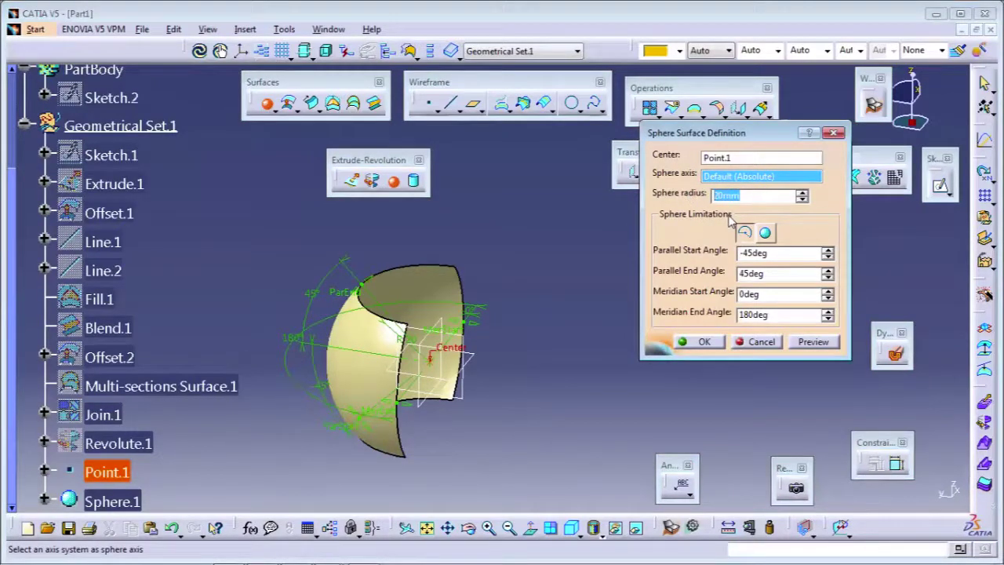
pyautogui.write('30')
pyautogui.click(820, 342)
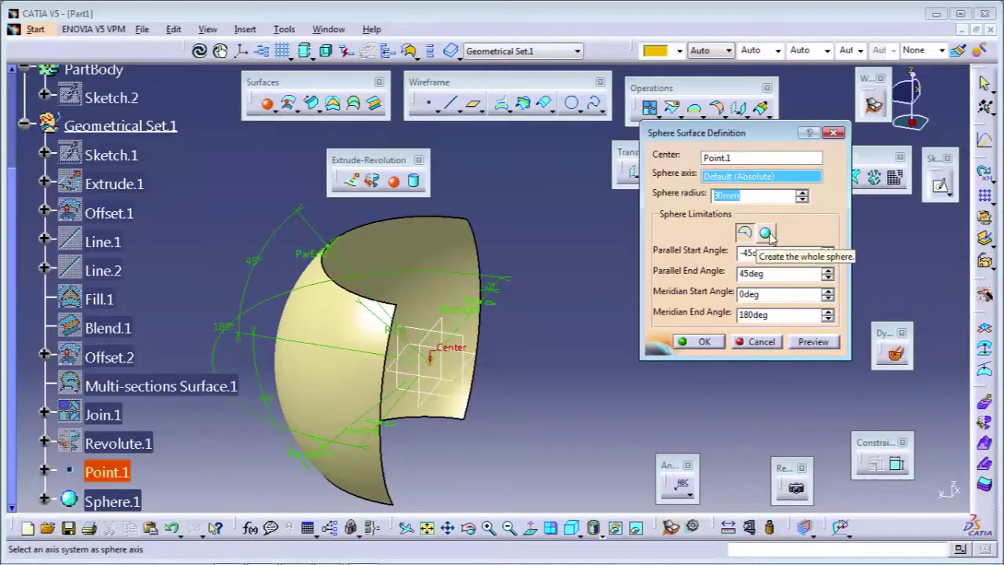
# Try the whole-sphere option on the sphere, inspect it, and return to limiting the sphere by angles
pyautogui.click(765, 234)
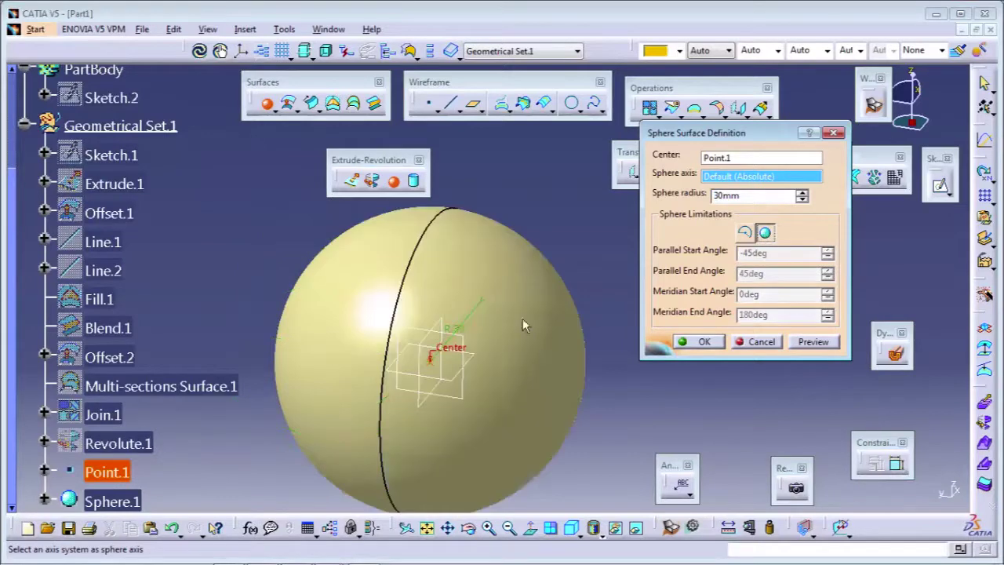
pyautogui.moveTo(524, 325)
pyautogui.mouseDown(button='middle')
pyautogui.moveTo(462, 276)
pyautogui.moveTo(371, 352)
pyautogui.moveTo(440, 329)
pyautogui.moveTo(361, 319)
pyautogui.moveTo(388, 269)
pyautogui.moveTo(362, 354)
pyautogui.moveTo(445, 356)
pyautogui.moveTo(538, 334)
pyautogui.moveTo(506, 331)
pyautogui.mouseUp(button='middle')
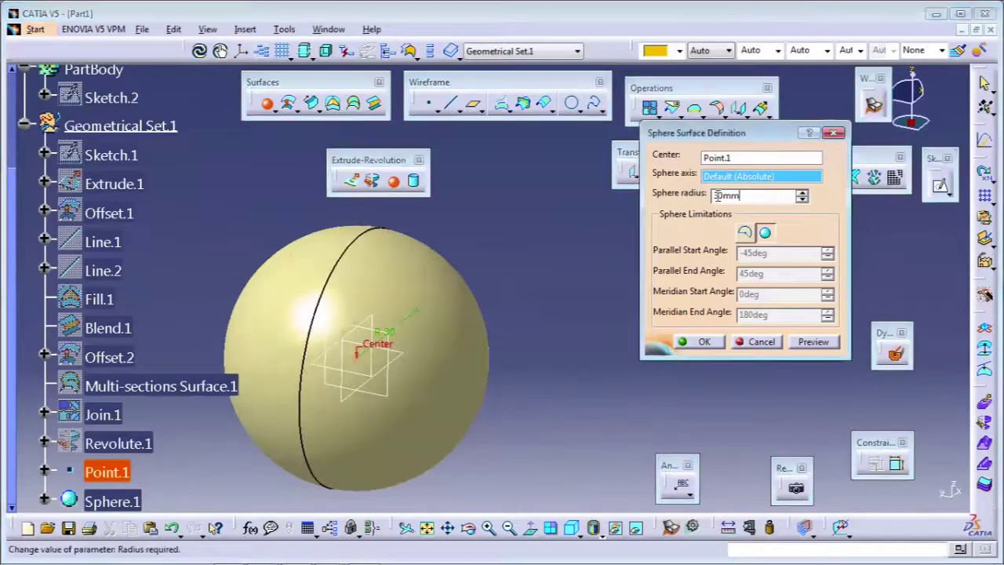
pyautogui.doubleClick(746, 195)
pyautogui.click(746, 159)
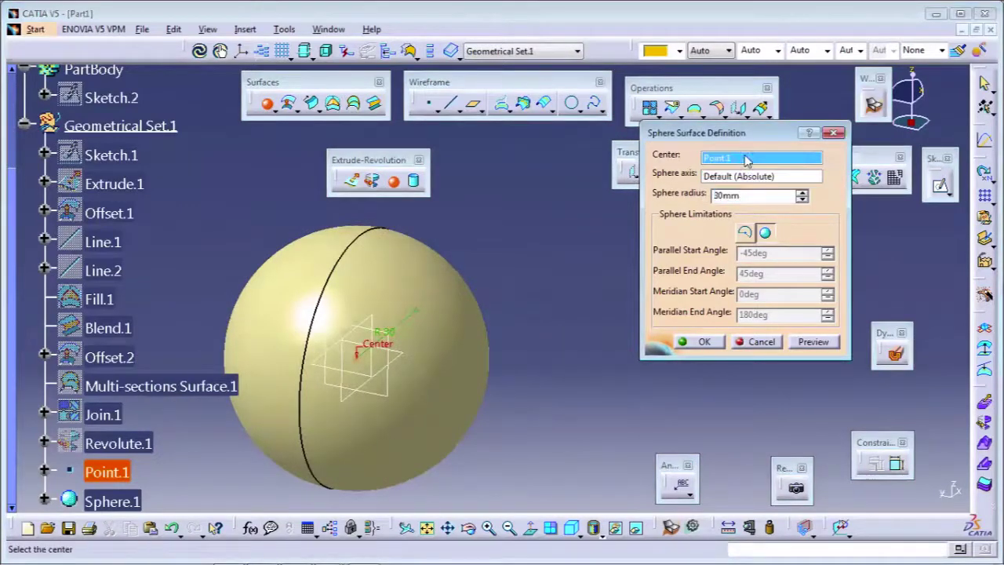
pyautogui.click(746, 233)
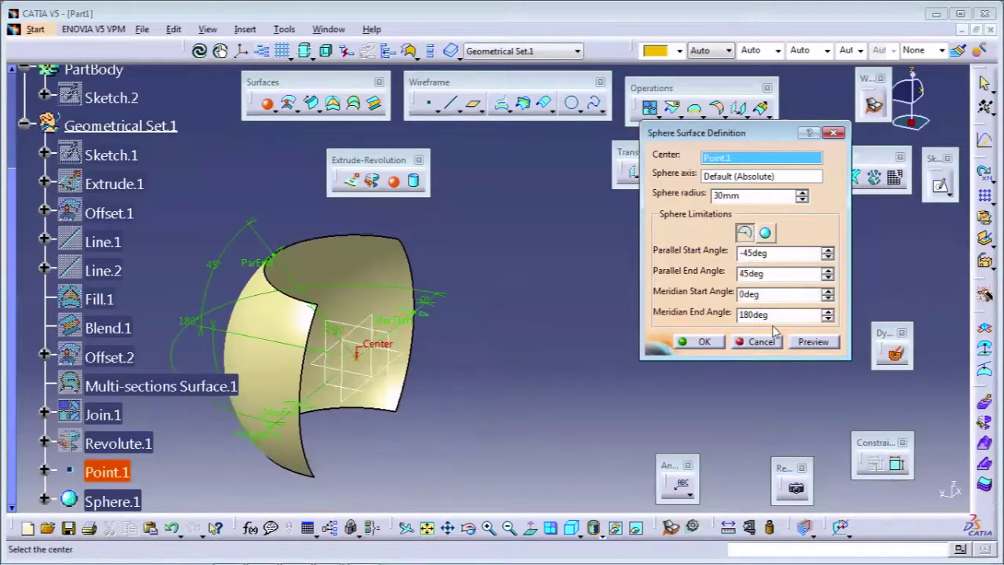
# Stretch the sphere's parallel limits in the model to an end angle of 74 degrees and a start angle of -57 degrees
pyautogui.moveTo(340, 395); pyautogui.dragTo(313, 278, button='middle')
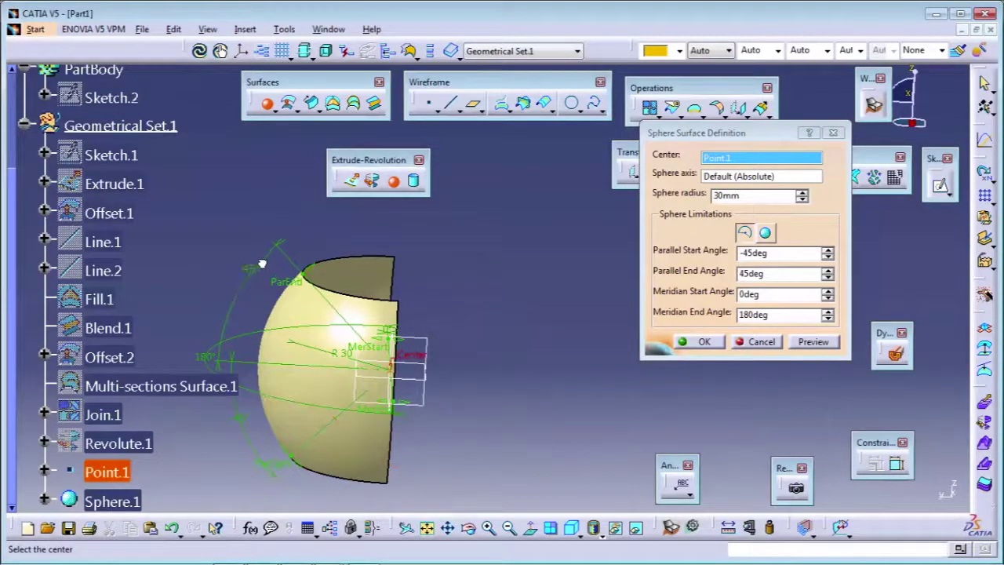
pyautogui.moveTo(315, 265); pyautogui.dragTo(383, 238)
pyautogui.moveTo(361, 353); pyautogui.dragTo(355, 285, button='middle')
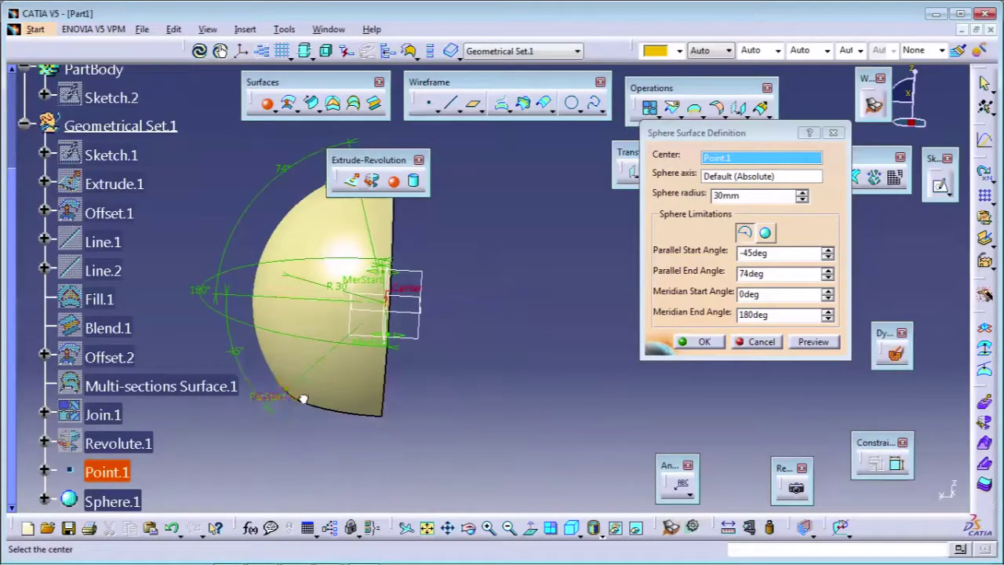
pyautogui.moveTo(303, 399)
pyautogui.mouseDown()
pyautogui.moveTo(421, 416)
pyautogui.moveTo(308, 412)
pyautogui.mouseUp()
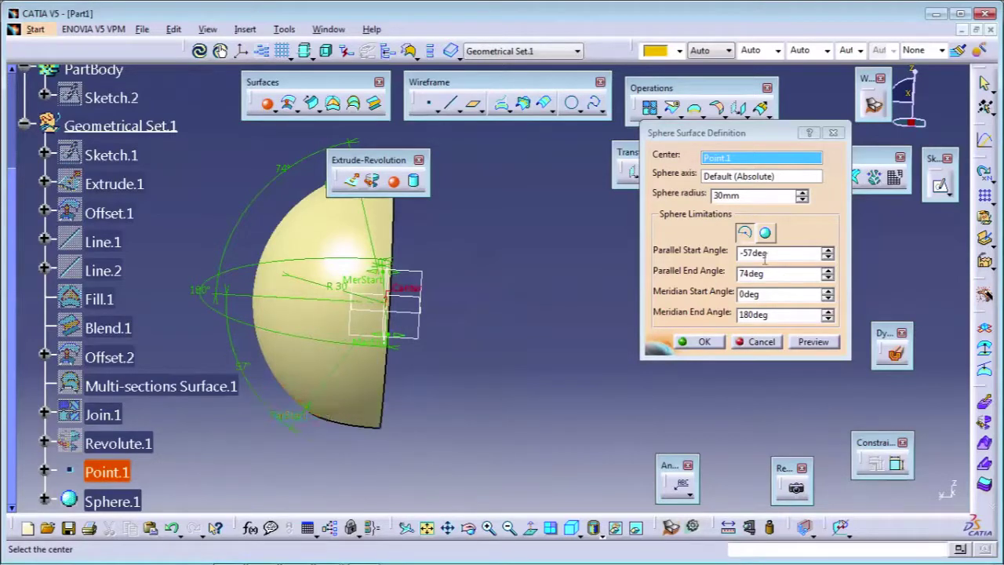
pyautogui.moveTo(778, 253); pyautogui.dragTo(723, 251)
# Stretch the sphere's meridian limits in the model to a start angle of -65 degrees and an end angle of 274 degrees
pyautogui.moveTo(479, 339); pyautogui.dragTo(457, 249, button='middle')
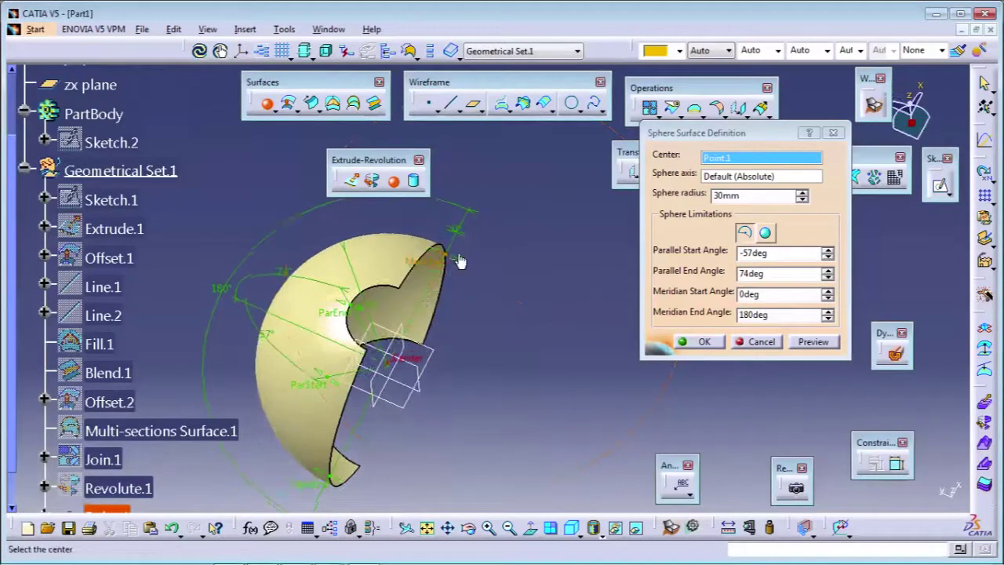
pyautogui.moveTo(460, 261); pyautogui.dragTo(452, 396)
pyautogui.moveTo(398, 398); pyautogui.dragTo(383, 326, button='middle')
pyautogui.moveTo(333, 421); pyautogui.dragTo(486, 340)
pyautogui.moveTo(424, 358); pyautogui.dragTo(475, 247, button='middle')
# Set the sphere radius to 25 mm, preview it, and create it as a whole sphere
pyautogui.click(673, 196)
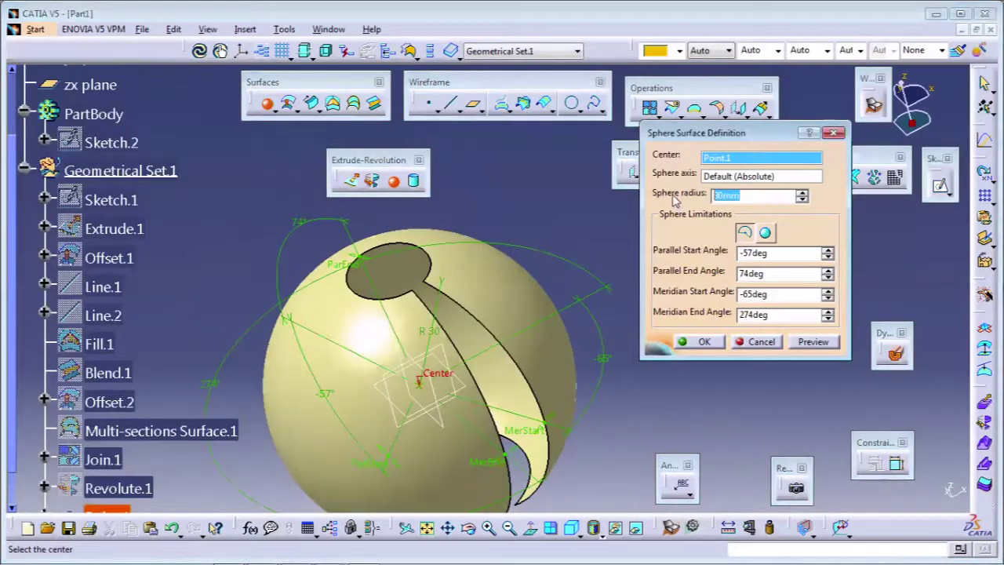
pyautogui.write('25')
pyautogui.click(812, 343)
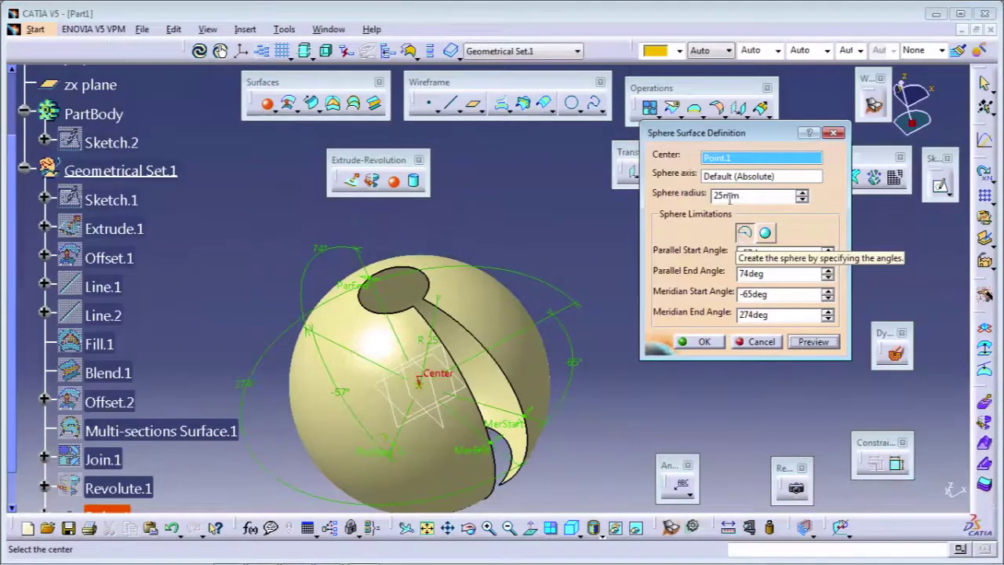
pyautogui.doubleClick(729, 196)
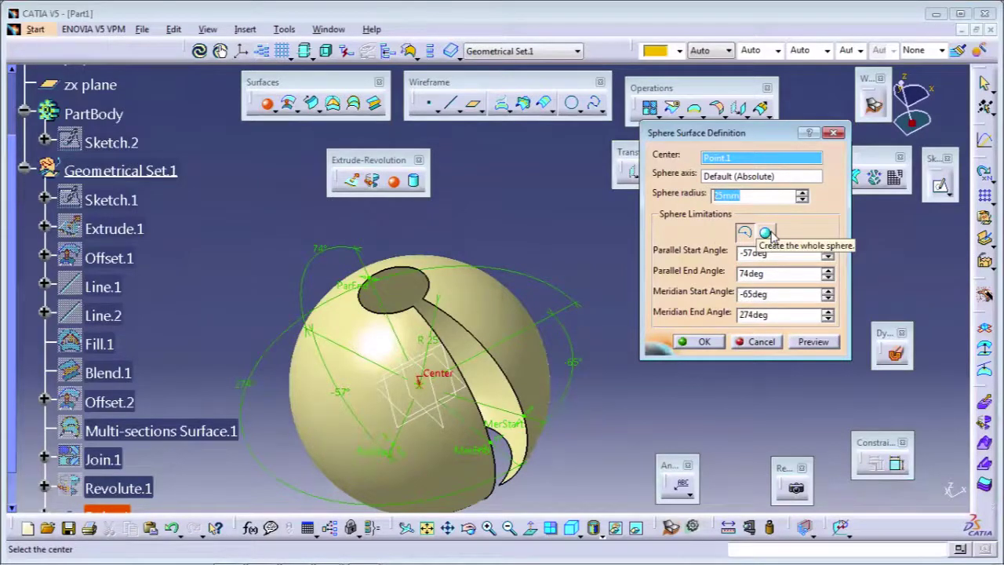
pyautogui.click(765, 233)
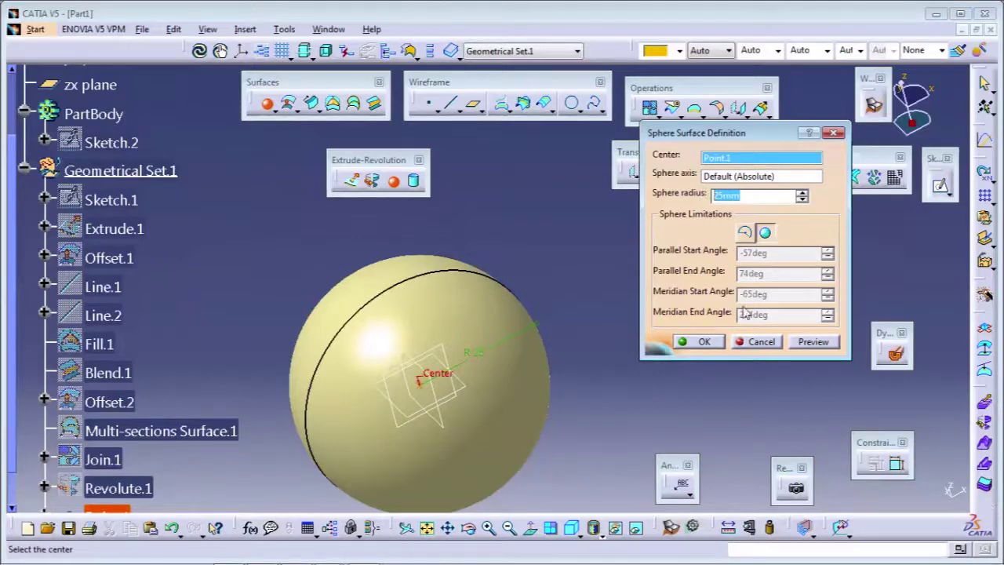
pyautogui.click(703, 345)
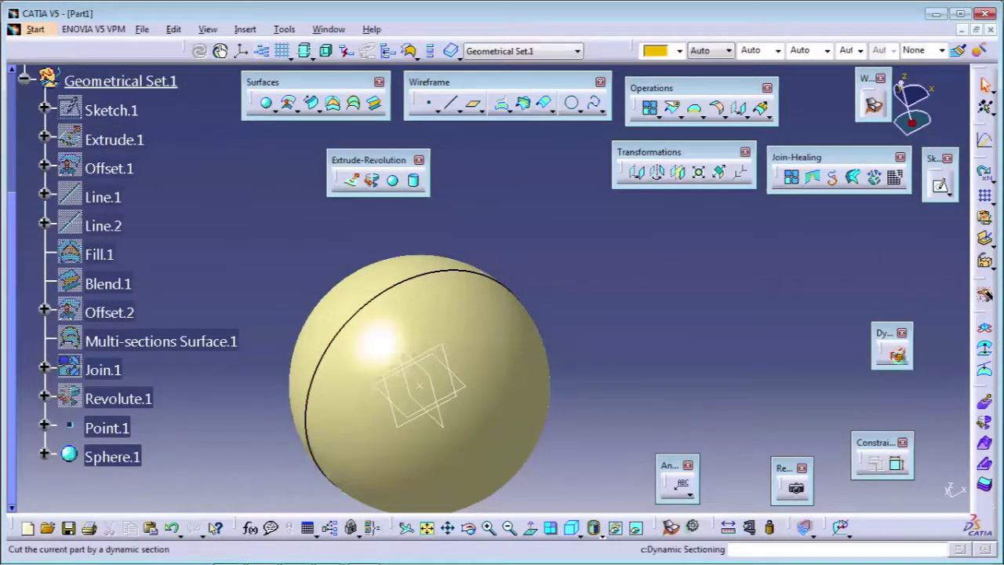
# Section the sphere with Dynamic Sectioning, inspect its hollow interior from several angles, and end the sectioning
pyautogui.click(896, 354)
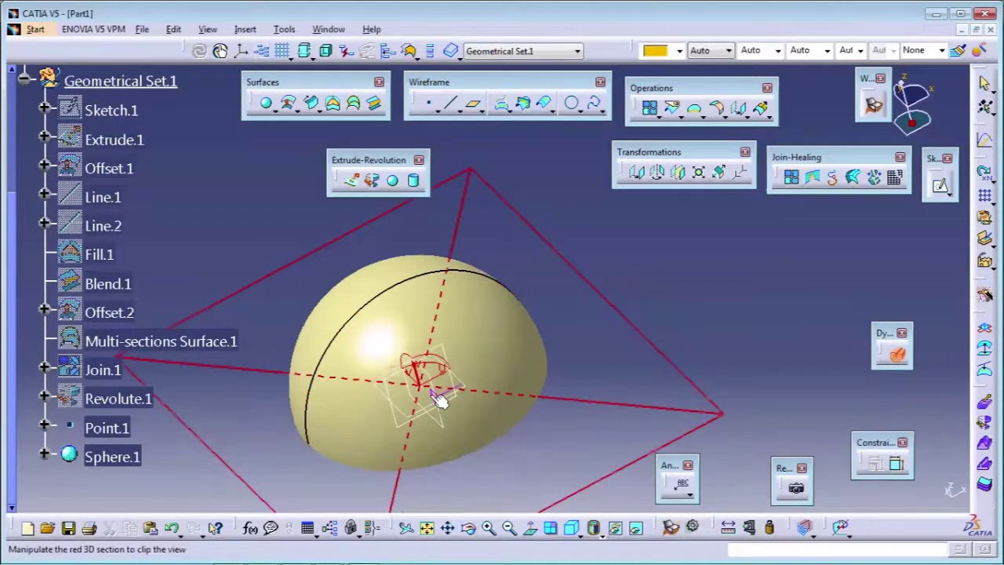
pyautogui.moveTo(439, 400); pyautogui.dragTo(354, 381)
pyautogui.moveTo(354, 381); pyautogui.dragTo(573, 376, button='middle')
pyautogui.scroll(1, 567, 255)
pyautogui.scroll(-1, 567, 256)
pyautogui.moveTo(567, 256); pyautogui.dragTo(580, 339, button='middle')
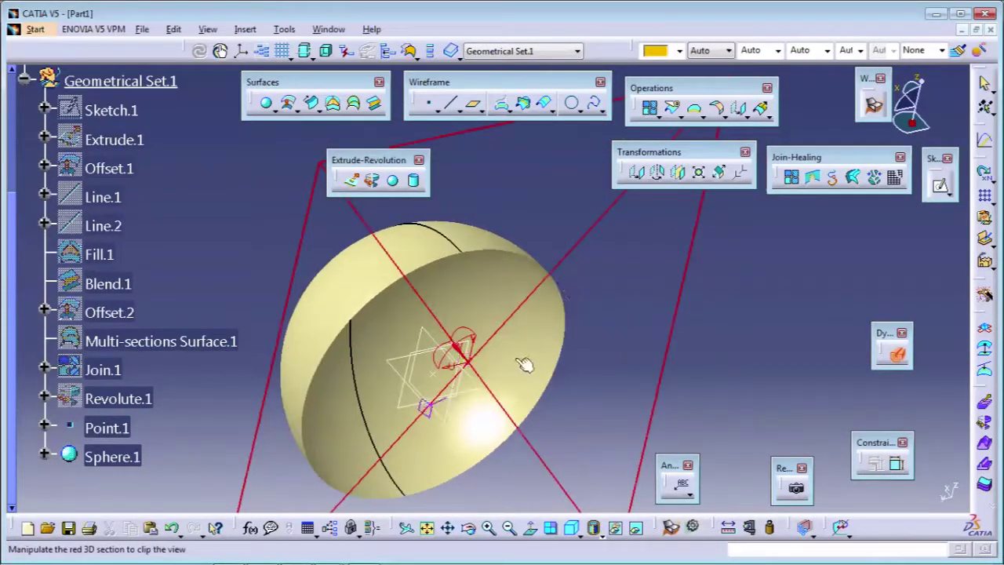
pyautogui.press('Escape')
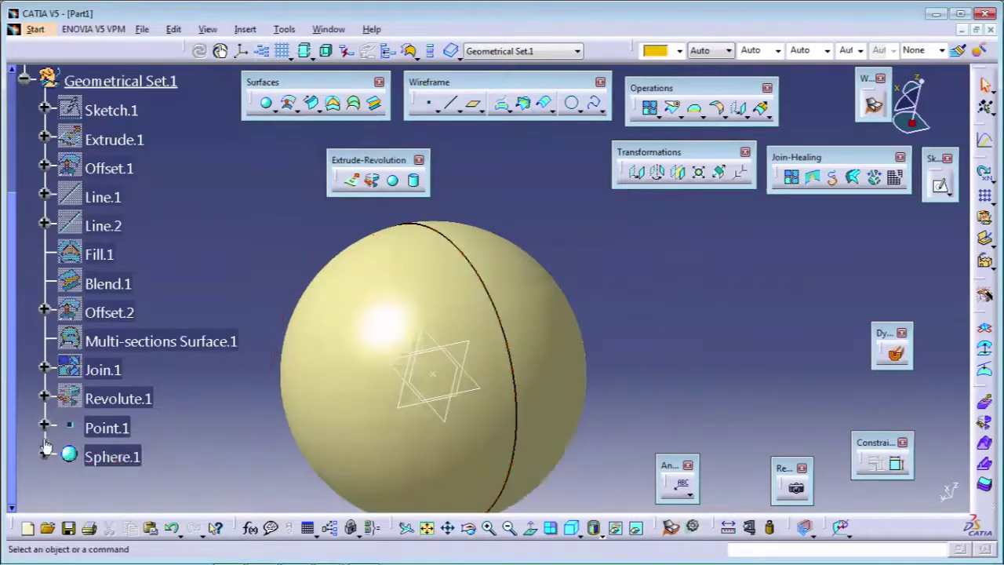
# Hide the sphere and start a cylinder surface centred on Point.1 with the X Component as its direction
pyautogui.rightClick(125, 456)
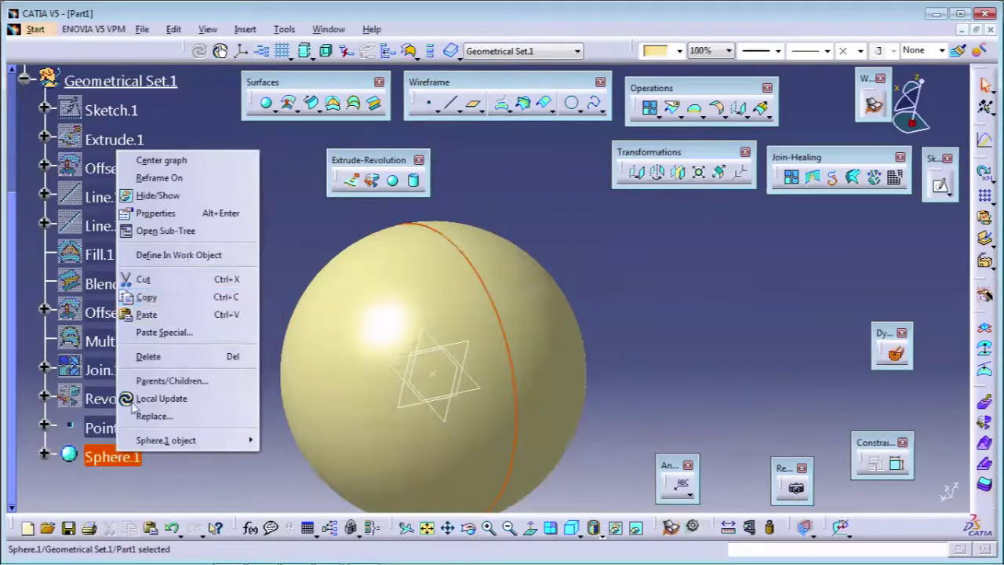
pyautogui.click(158, 196)
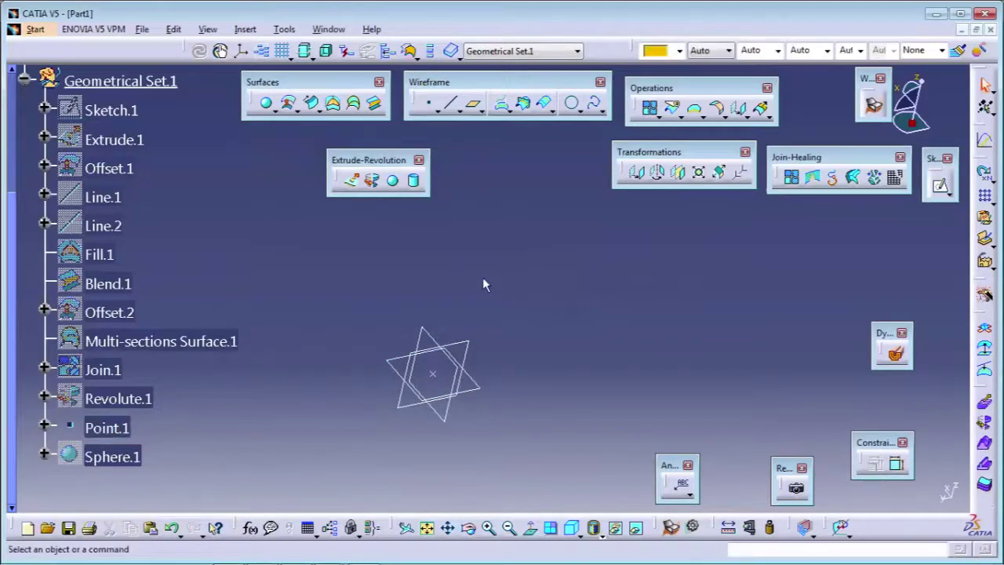
pyautogui.click(413, 181)
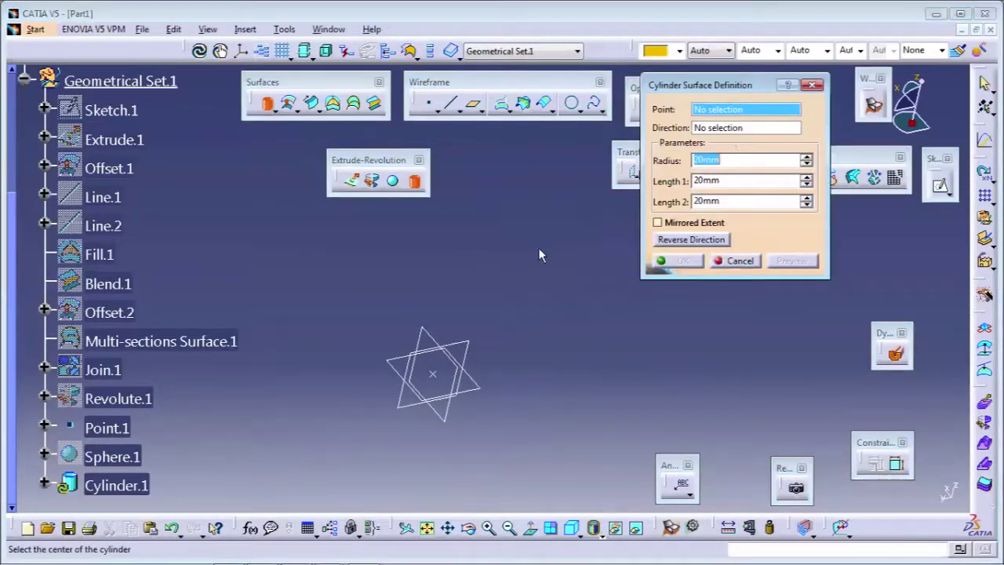
pyautogui.click(431, 375)
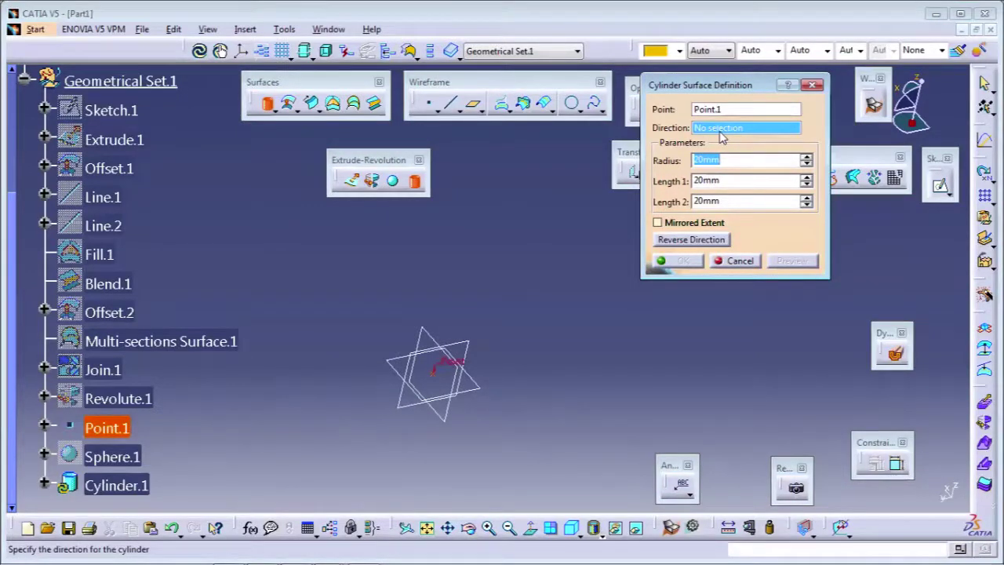
pyautogui.rightClick(732, 128)
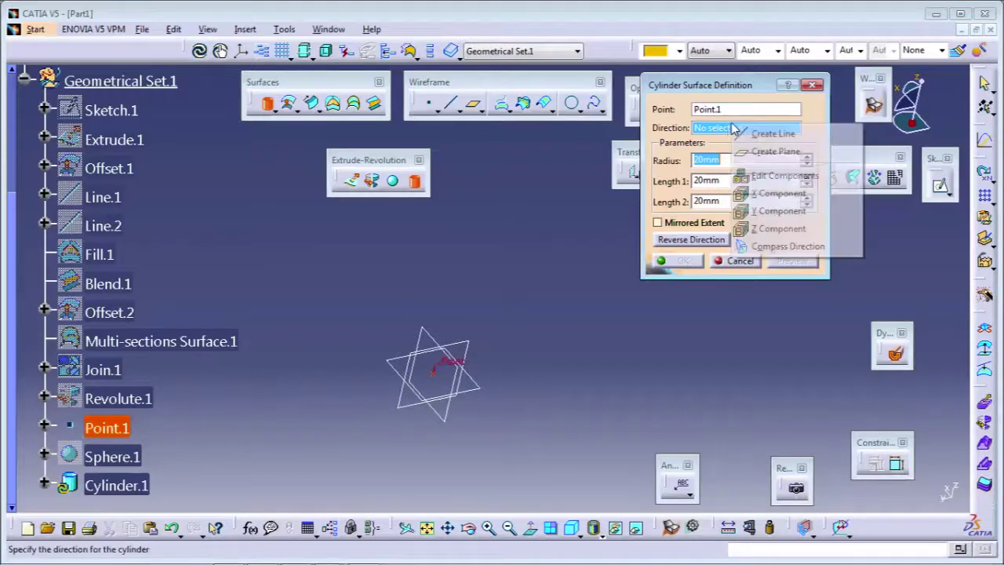
pyautogui.click(775, 195)
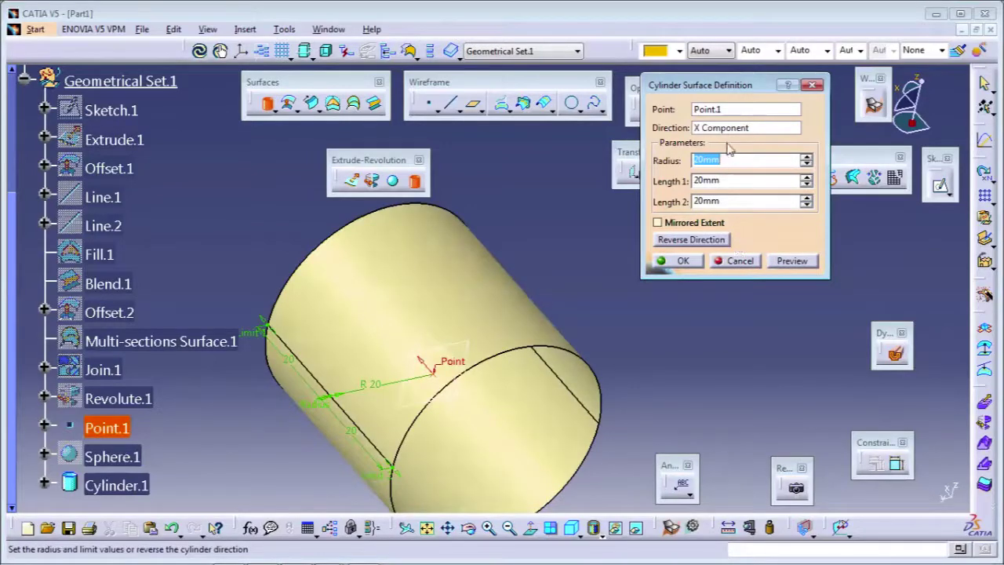
# Set the cylinder radius to 15 mm and preview the surface
pyautogui.press('Tab')
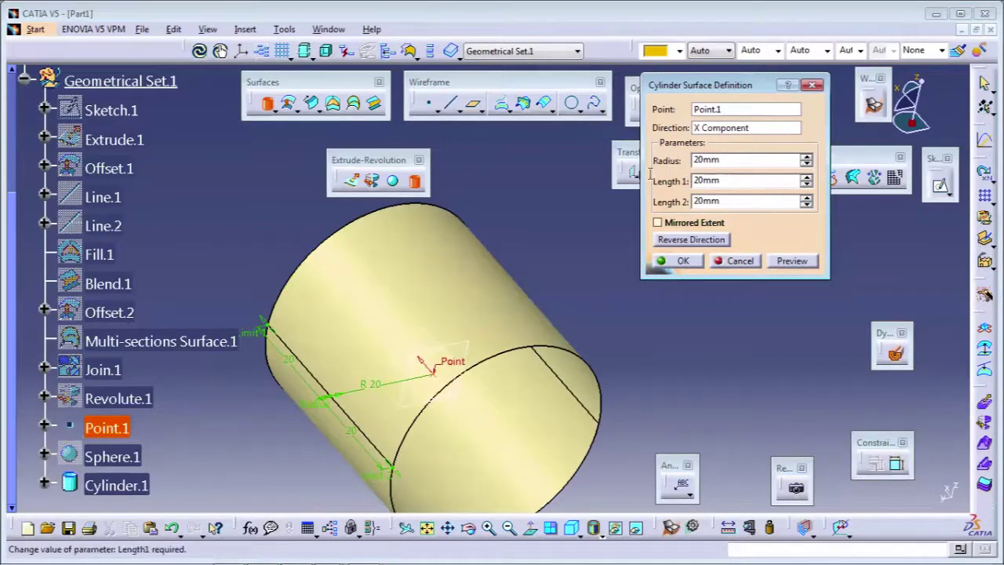
pyautogui.press('Tab')
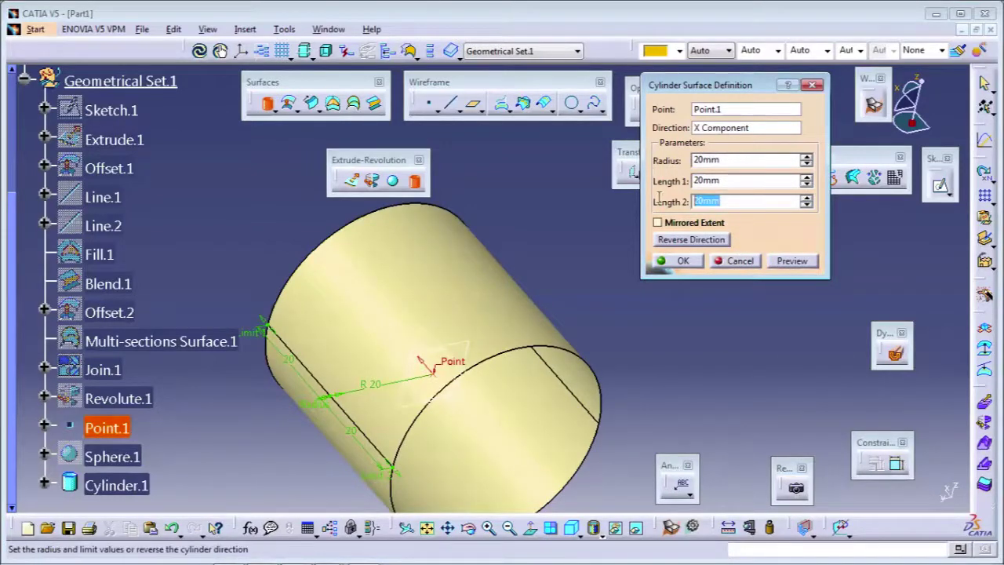
pyautogui.doubleClick(729, 161)
pyautogui.write('1')
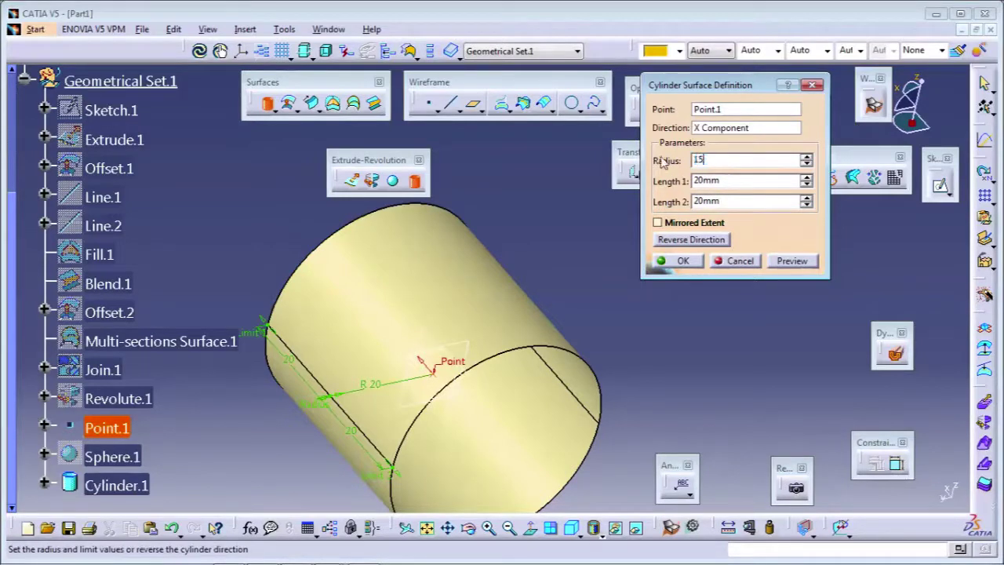
pyautogui.write('5')
pyautogui.click(792, 261)
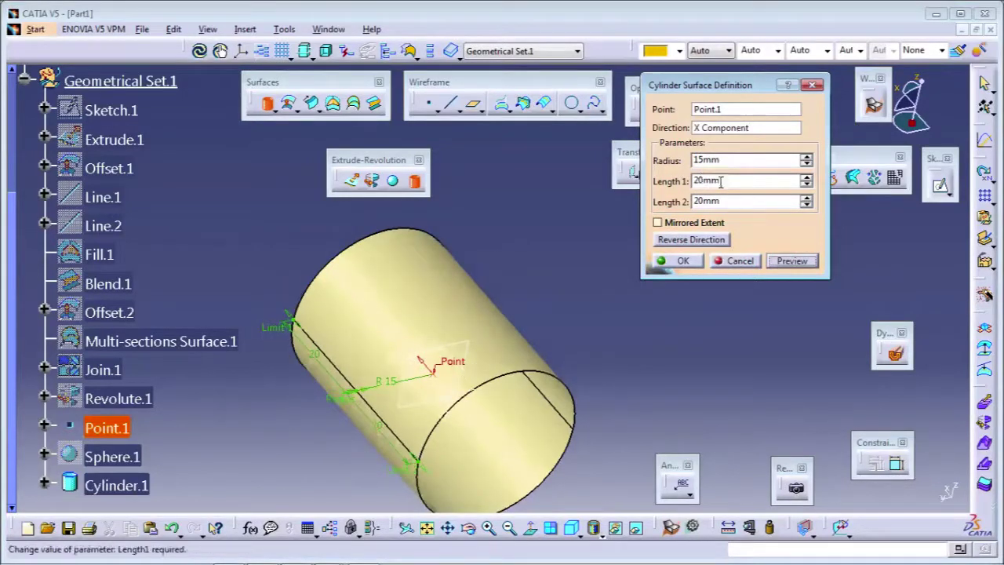
# Set the cylinder's Length 1 to 50 mm and Length 2 to 30 mm, and preview the two extents
pyautogui.moveTo(720, 182); pyautogui.dragTo(651, 182)
pyautogui.write('50')
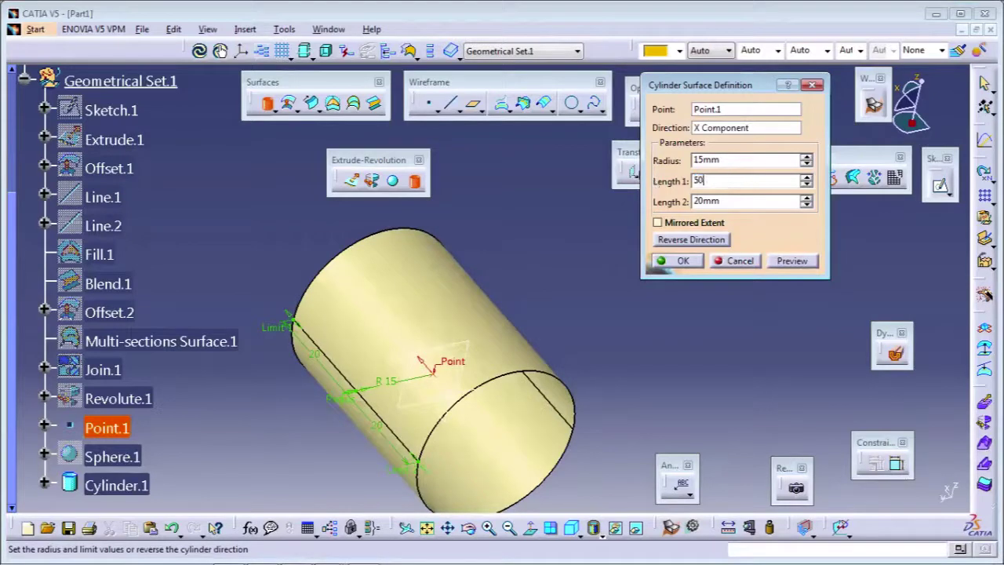
pyautogui.press('Tab')
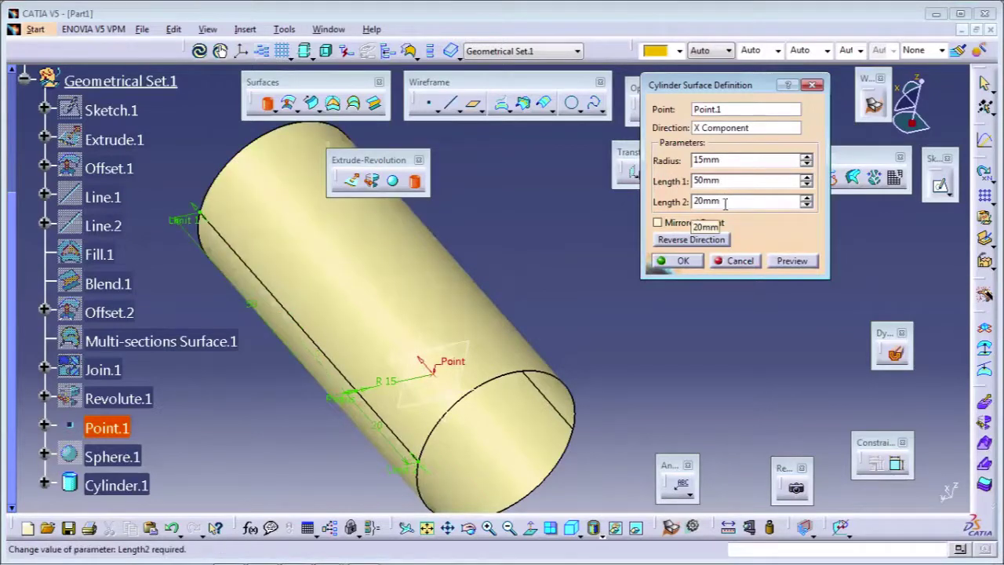
pyautogui.moveTo(722, 200); pyautogui.dragTo(682, 206)
pyautogui.write('30')
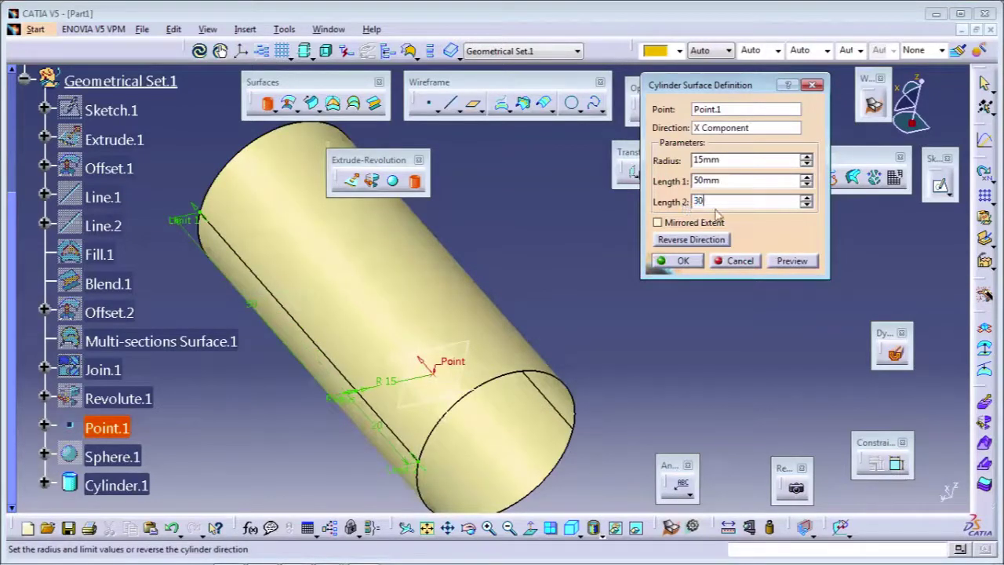
pyautogui.click(794, 261)
pyautogui.moveTo(550, 298); pyautogui.dragTo(559, 356, button='middle')
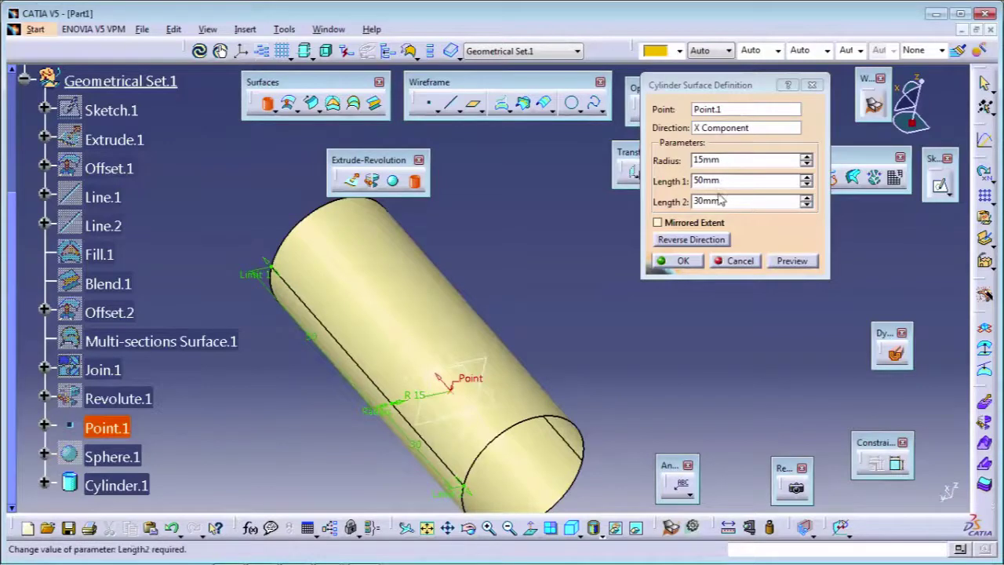
pyautogui.moveTo(541, 336); pyautogui.dragTo(643, 337, button='middle')
# Enable Mirrored Extent so the cylinder extends equally on both sides of its centre point
pyautogui.click(658, 224)
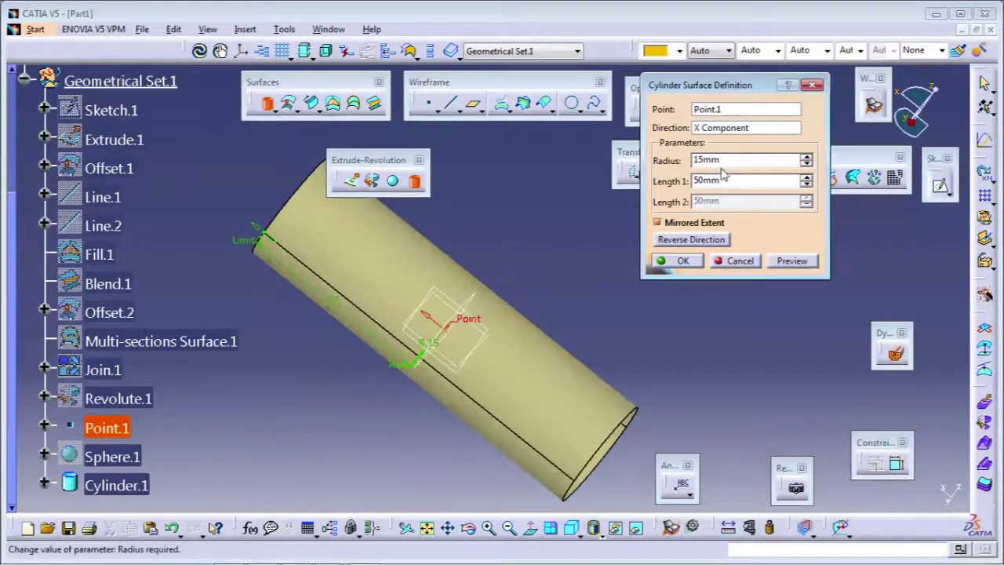
pyautogui.moveTo(722, 178); pyautogui.dragTo(648, 177)
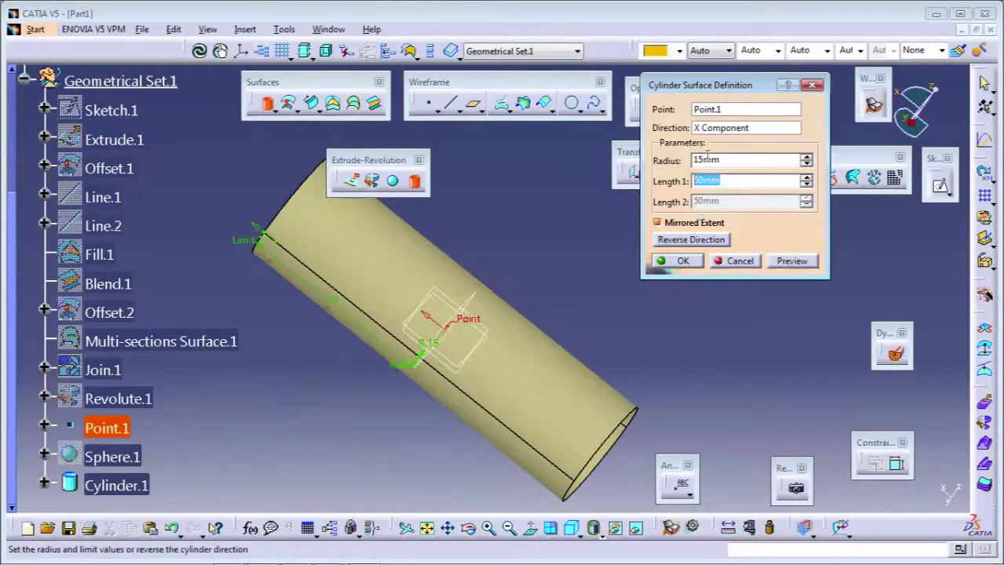
pyautogui.click(664, 223)
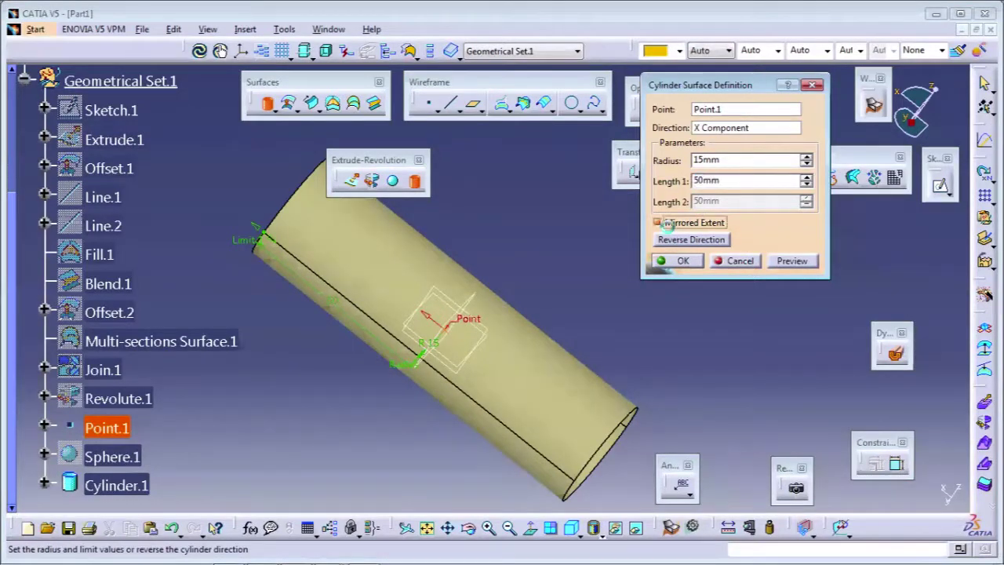
pyautogui.click(665, 224)
# Try the Y Component as the cylinder's direction, switch it to the Z Component, and create the cylinder surface
pyautogui.rightClick(715, 130)
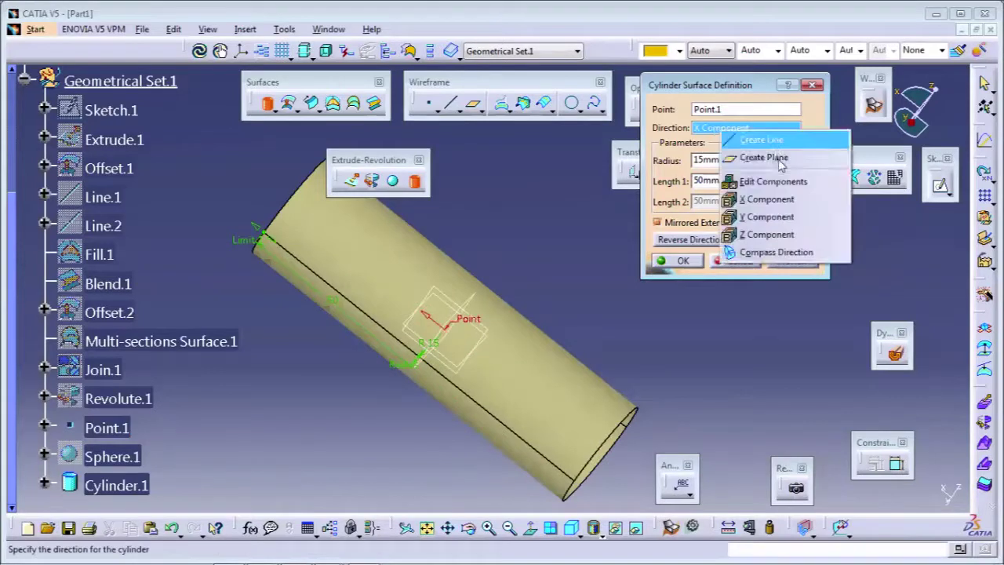
pyautogui.click(759, 217)
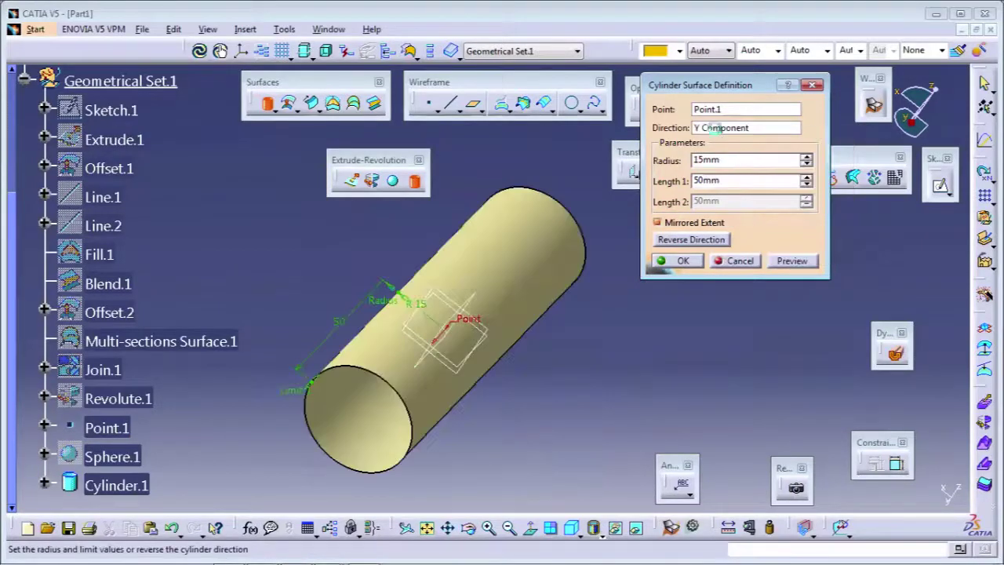
pyautogui.rightClick(715, 130)
pyautogui.click(759, 233)
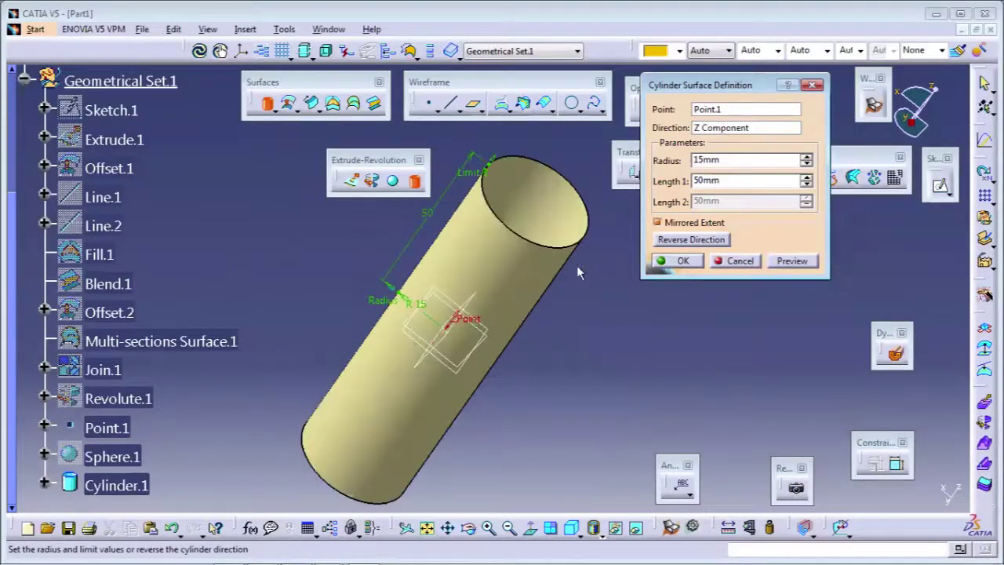
pyautogui.moveTo(577, 268)
pyautogui.mouseDown(button='middle')
pyautogui.moveTo(522, 354)
pyautogui.moveTo(583, 287)
pyautogui.moveTo(576, 253)
pyautogui.mouseUp(button='middle')
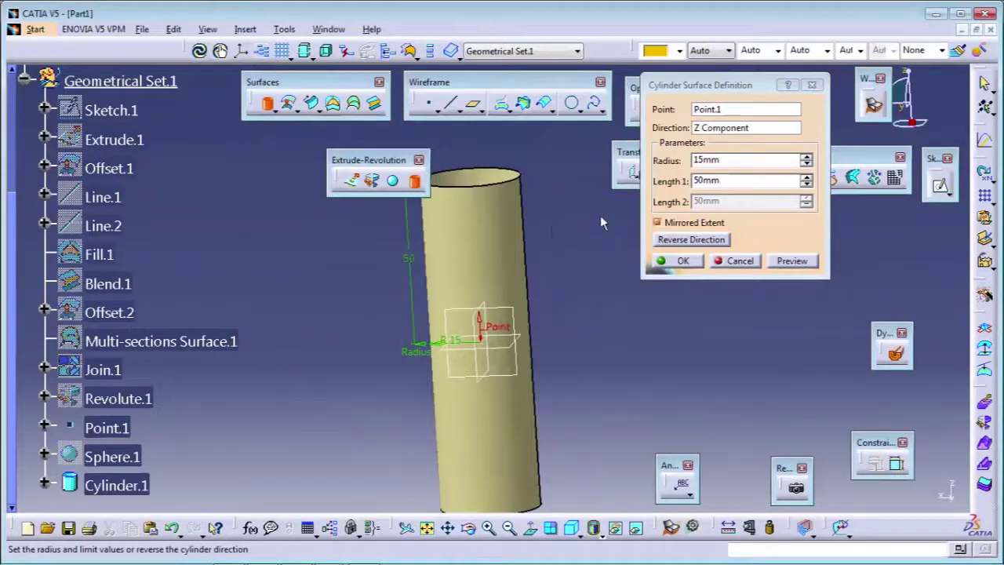
pyautogui.click(716, 112)
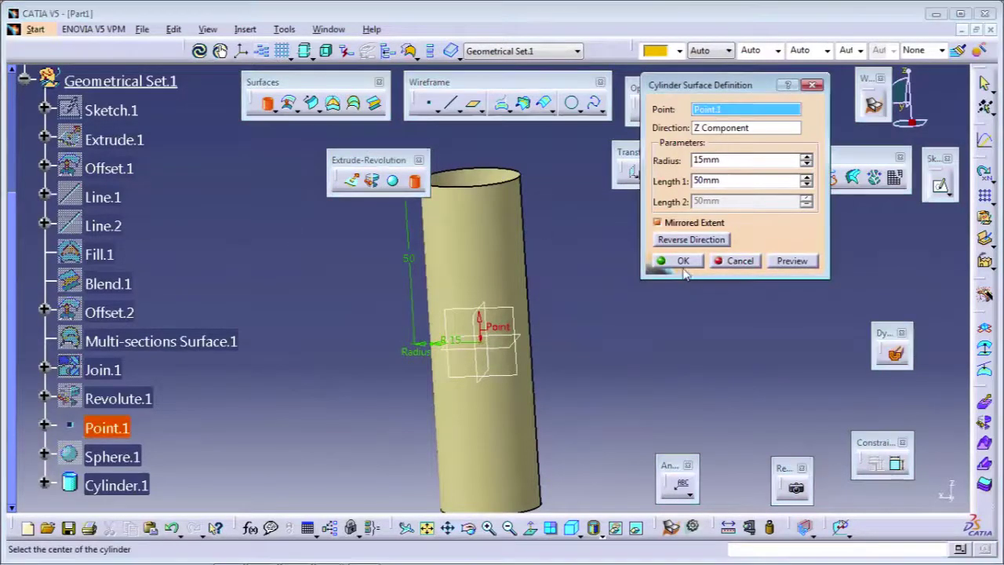
pyautogui.click(681, 262)
pyautogui.click(682, 261)
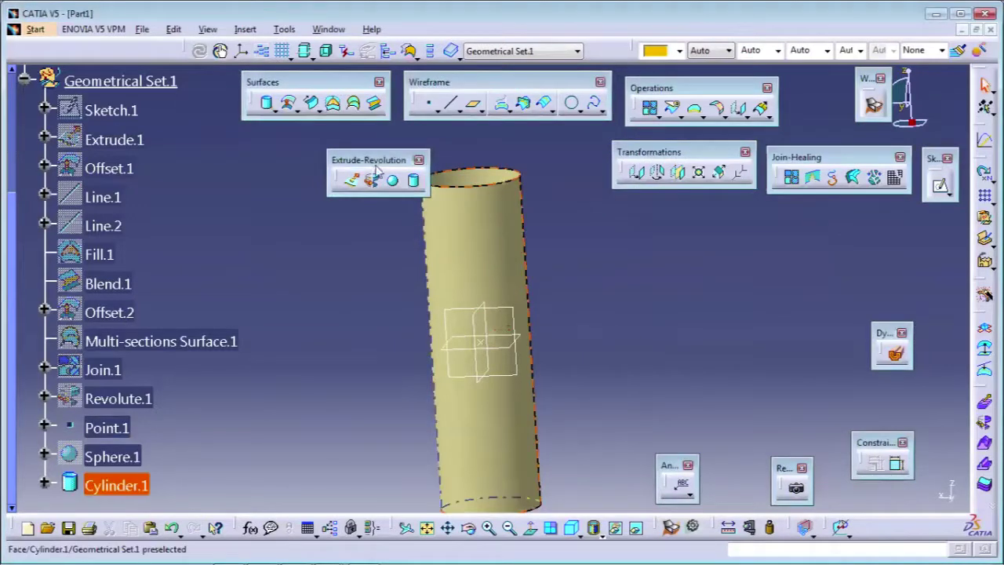
pyautogui.click(625, 311)
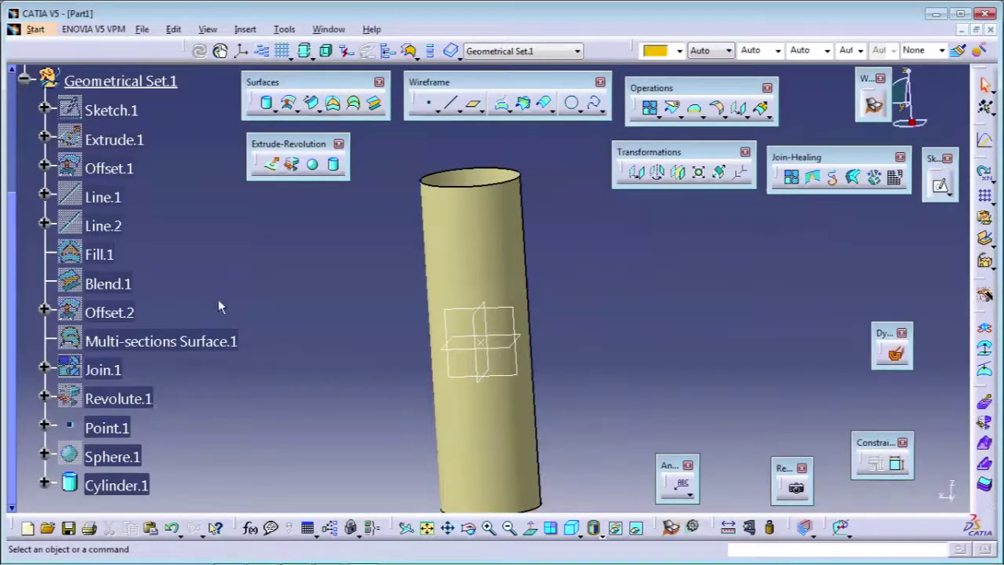
# Close the floating Extrude-Revolution toolbar to clear the space around the cylinder
pyautogui.moveTo(326, 149); pyautogui.dragTo(310, 141)
pyautogui.click(323, 137)
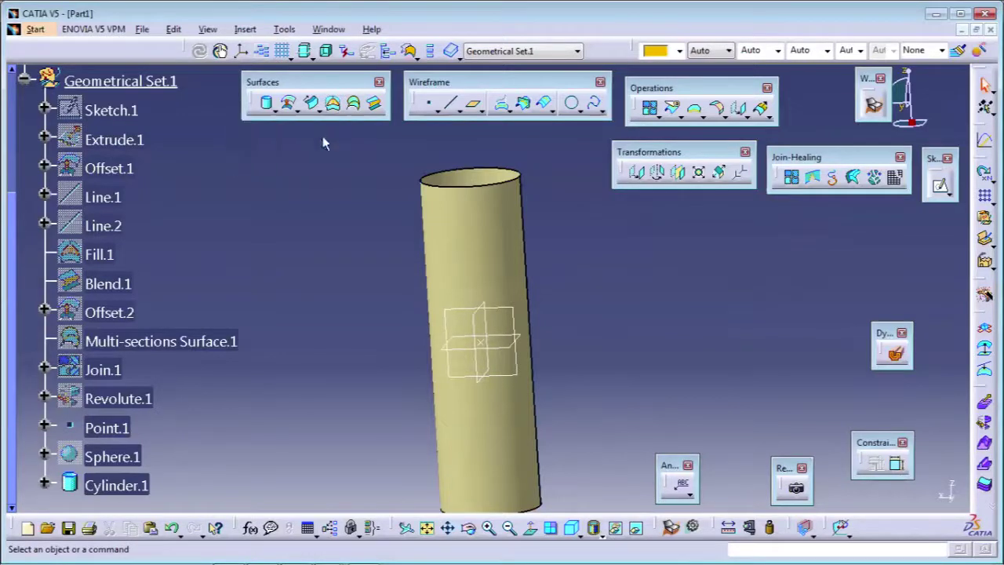
pyautogui.moveTo(625, 184); pyautogui.dragTo(531, 242, button='middle')
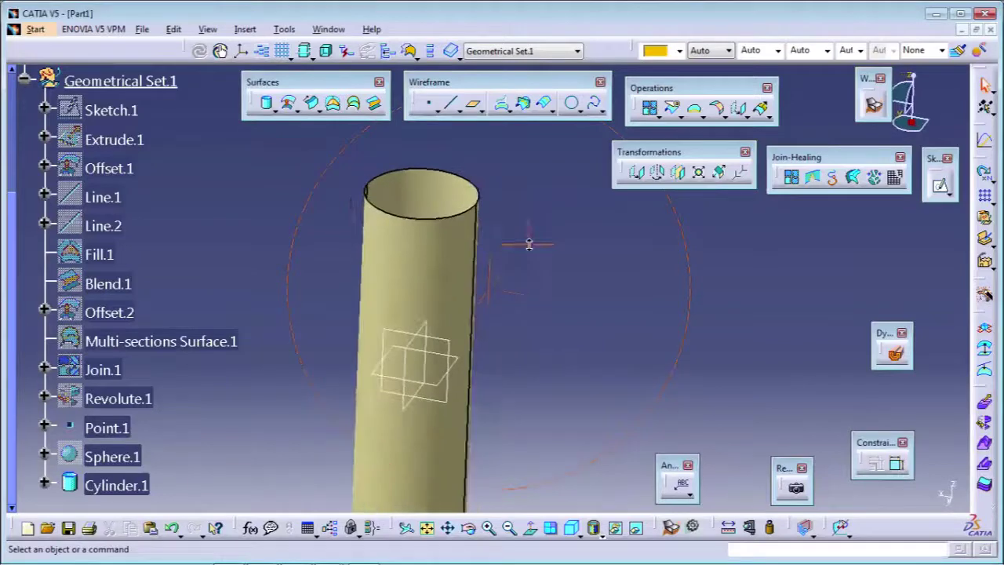